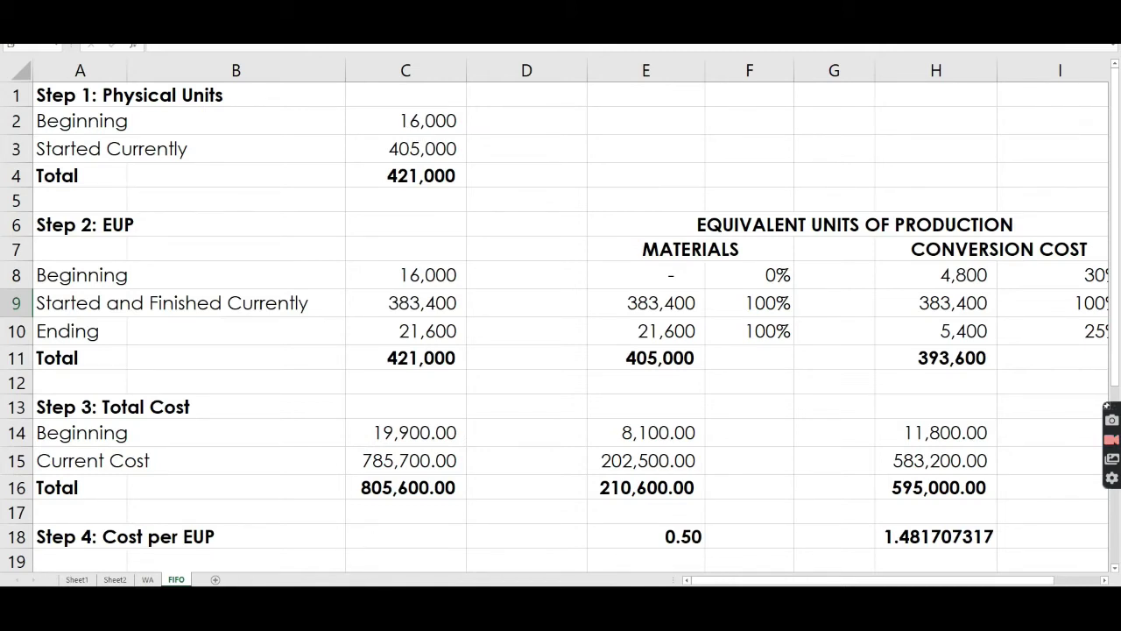
- Consult the Alsace Inc. problem in Word and set the Step 1 physical units to 400 beginning and 15,000 started currently
click(336, 547)
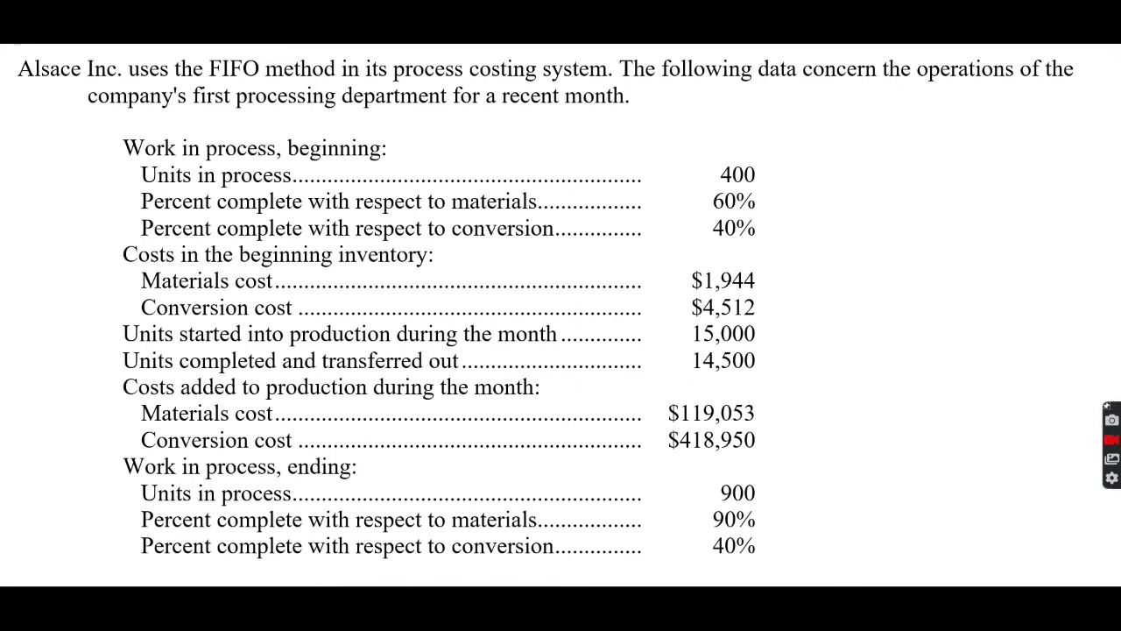
key(alt+Tab)
click(419, 126)
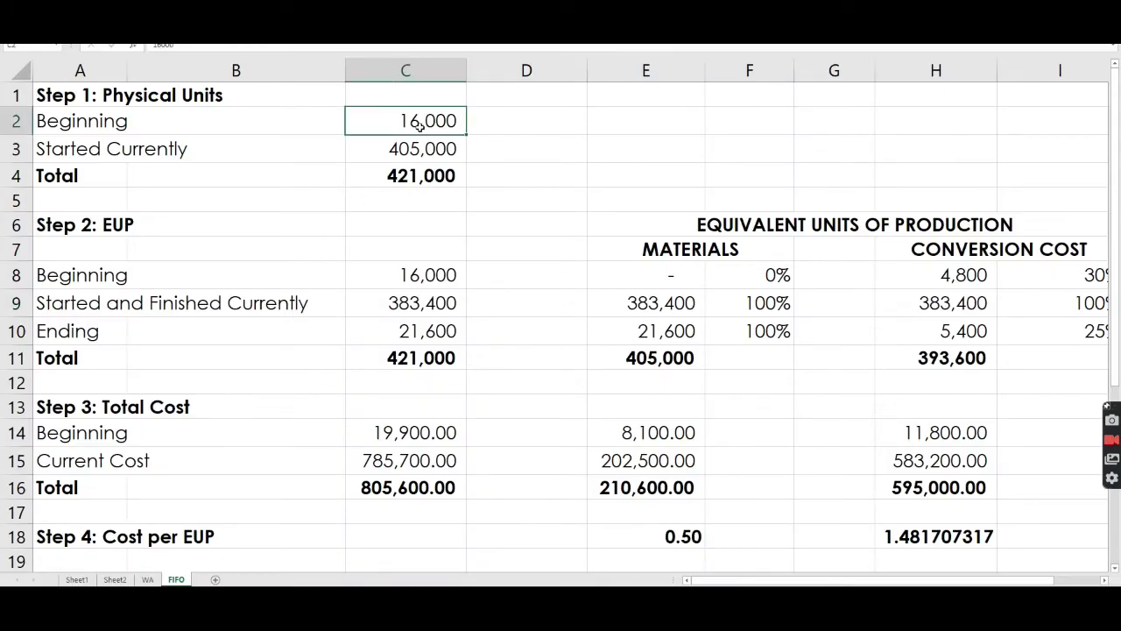
text(400)
key(Return)
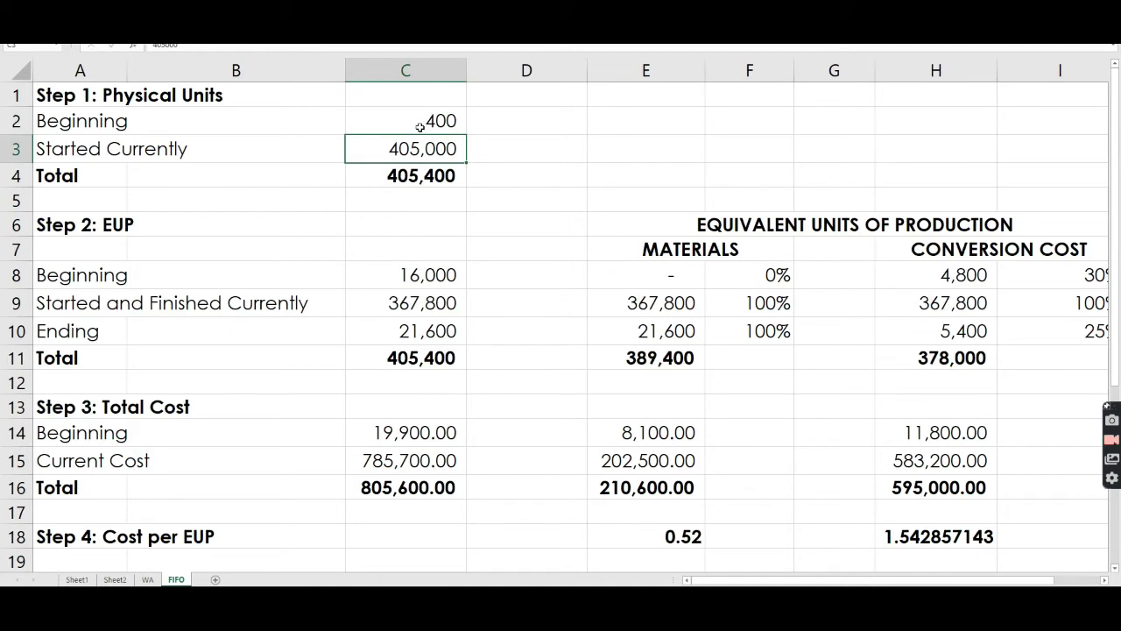
text(15000)
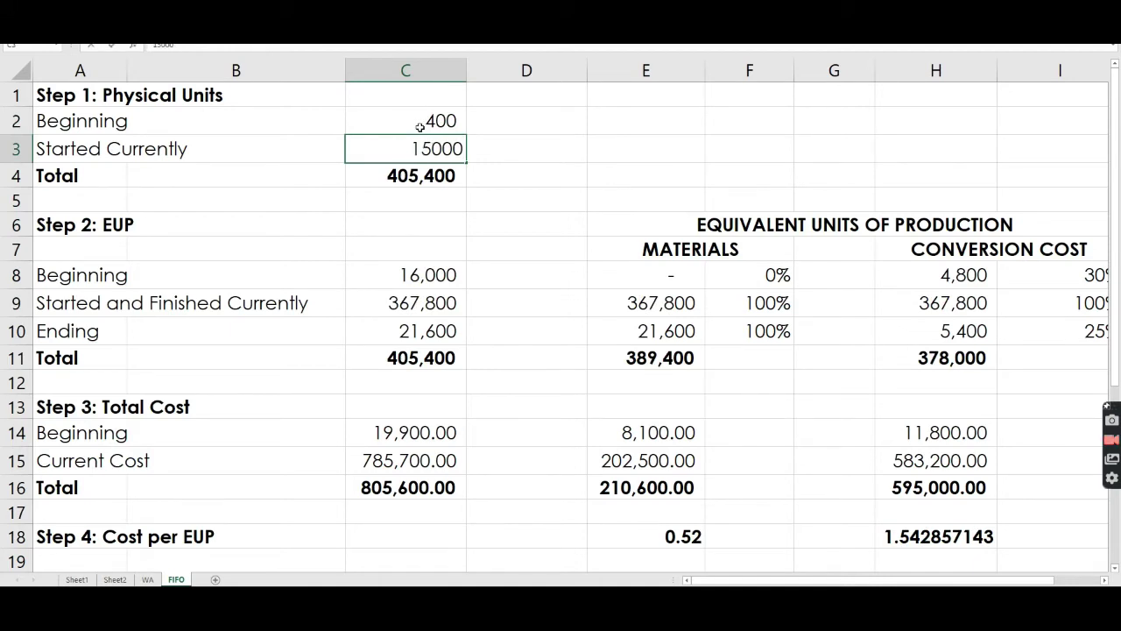
key(Return)
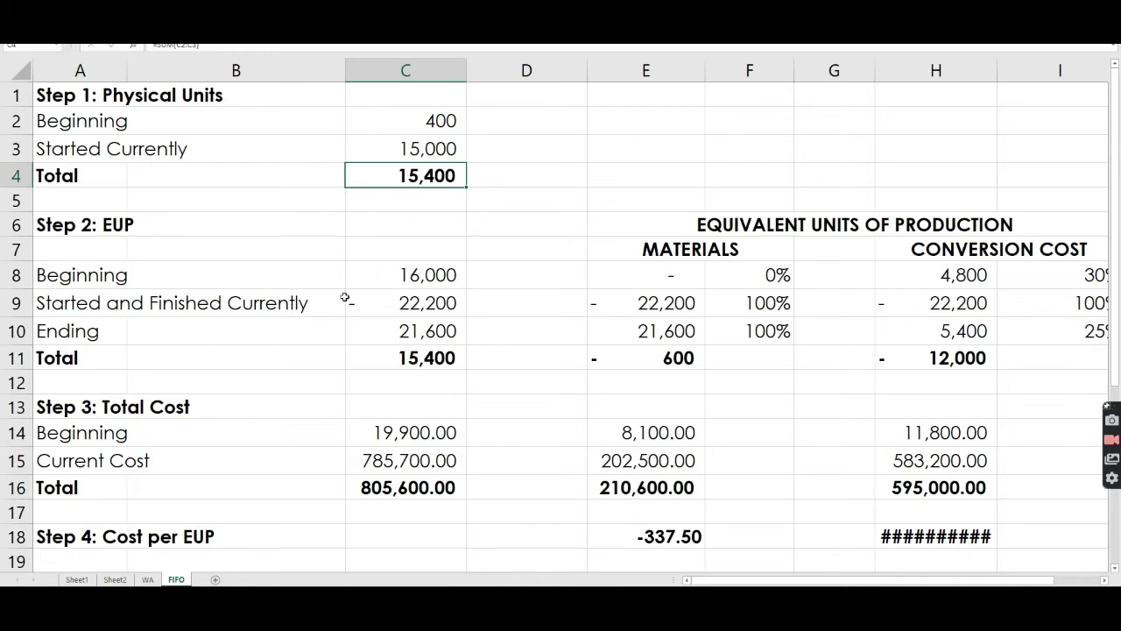
- Set the Step 2 beginning units to 400 and, after checking the Word problem, the started and finished units to 14,100
click(396, 275)
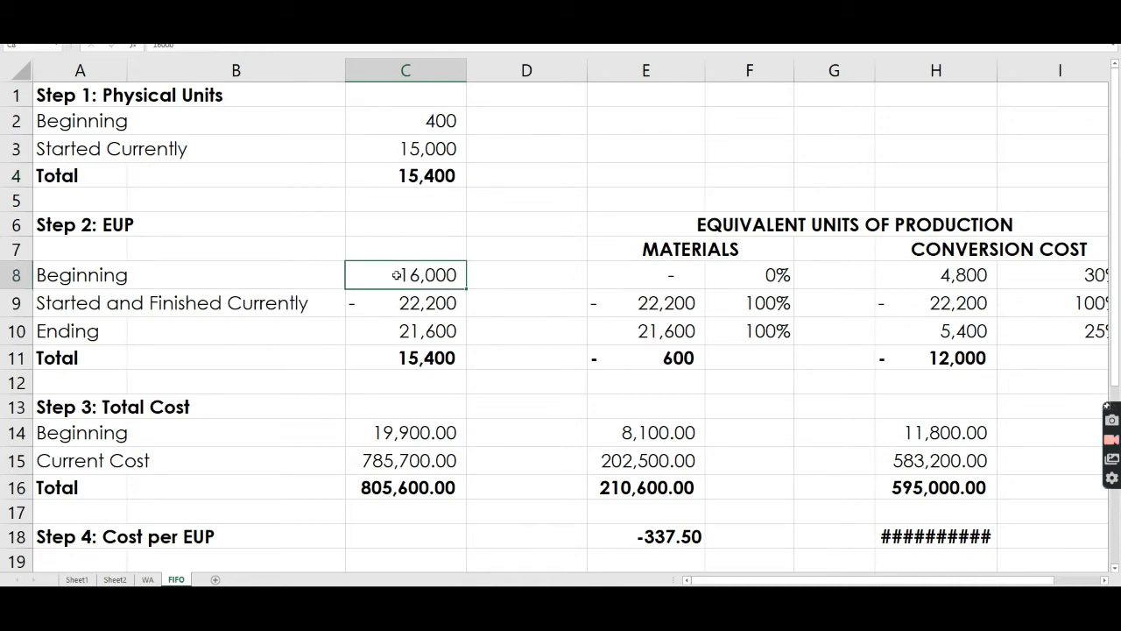
text(400)
key(Return)
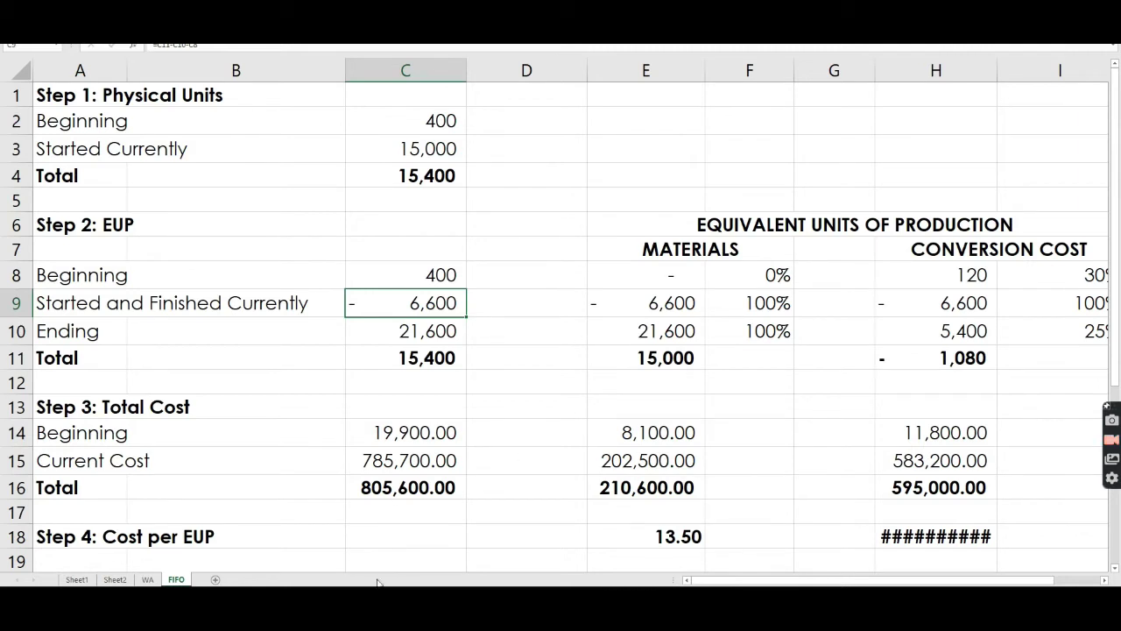
key(alt+Tab)
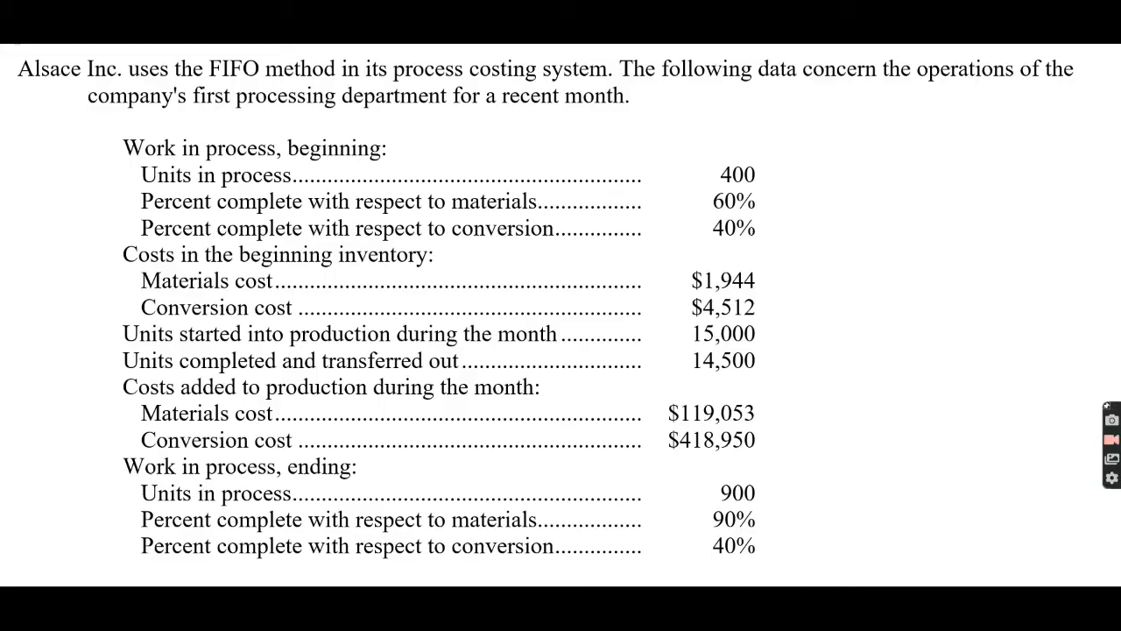
key(alt+Tab)
text(14)
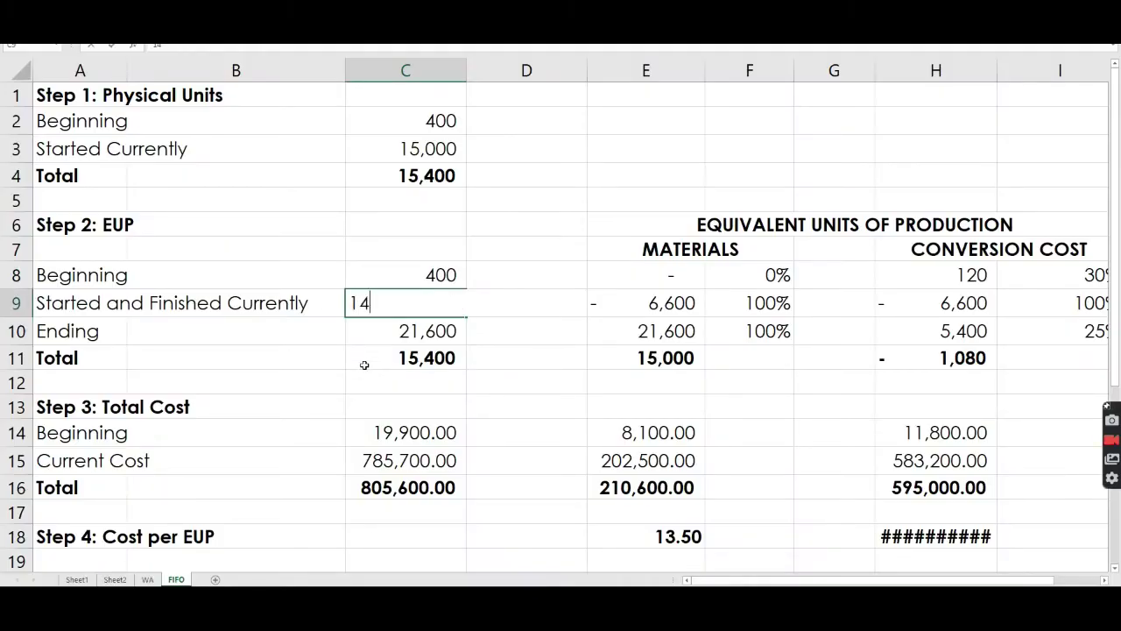
text(,100)
key(Return)
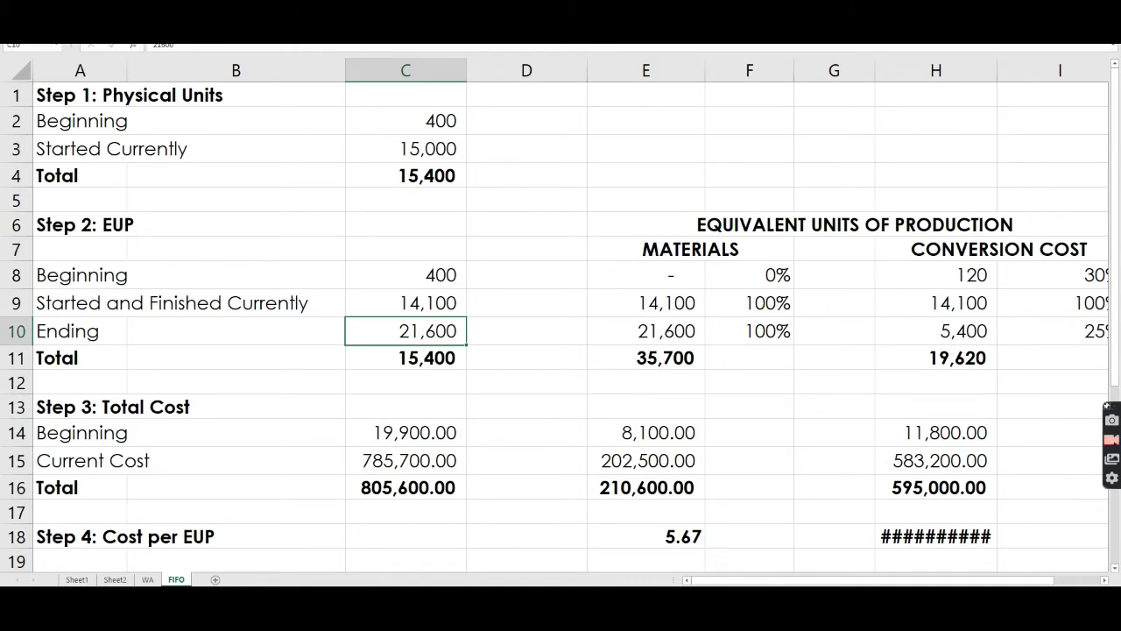
- Check the ending work in process in the Word problem and set the Step 2 ending units to 900
mouse_move(386, 606)
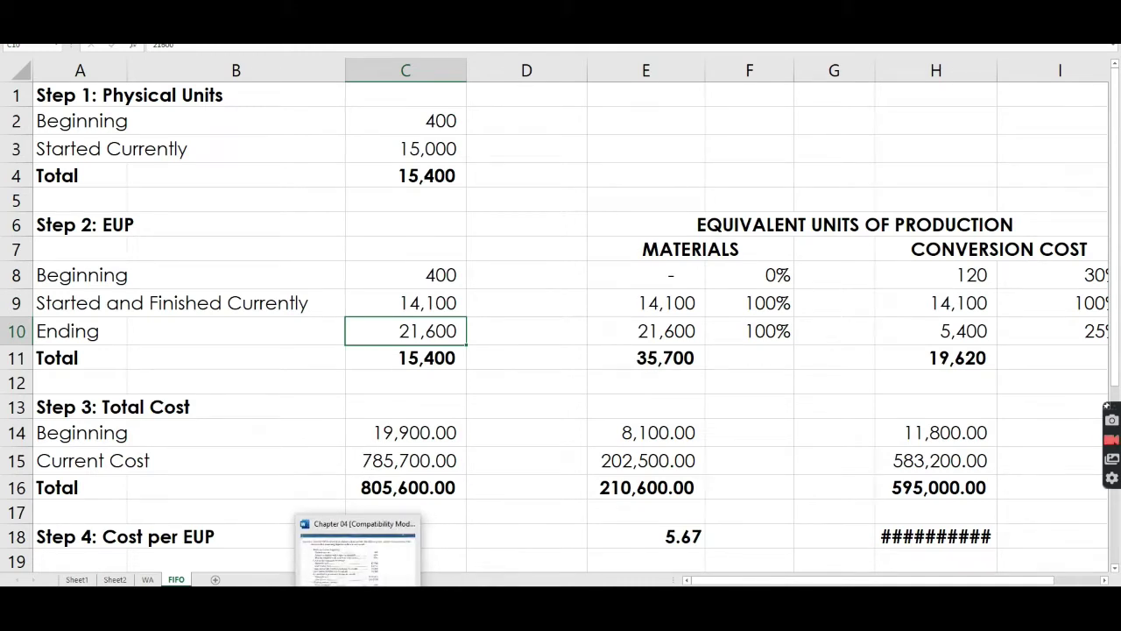
click(335, 606)
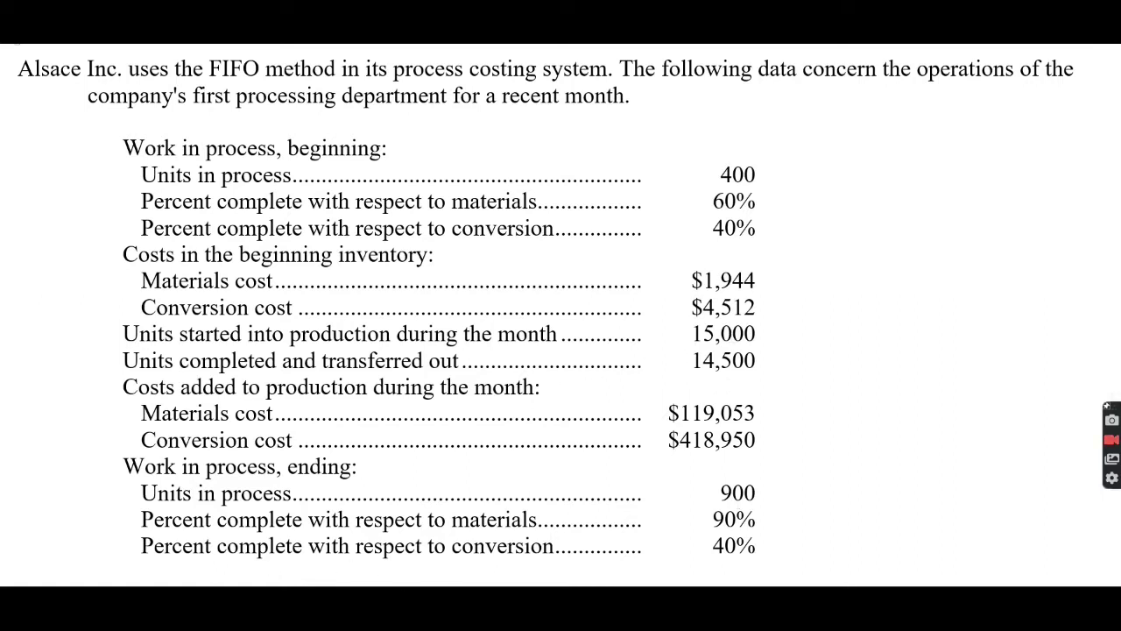
key(alt+Tab)
text(900)
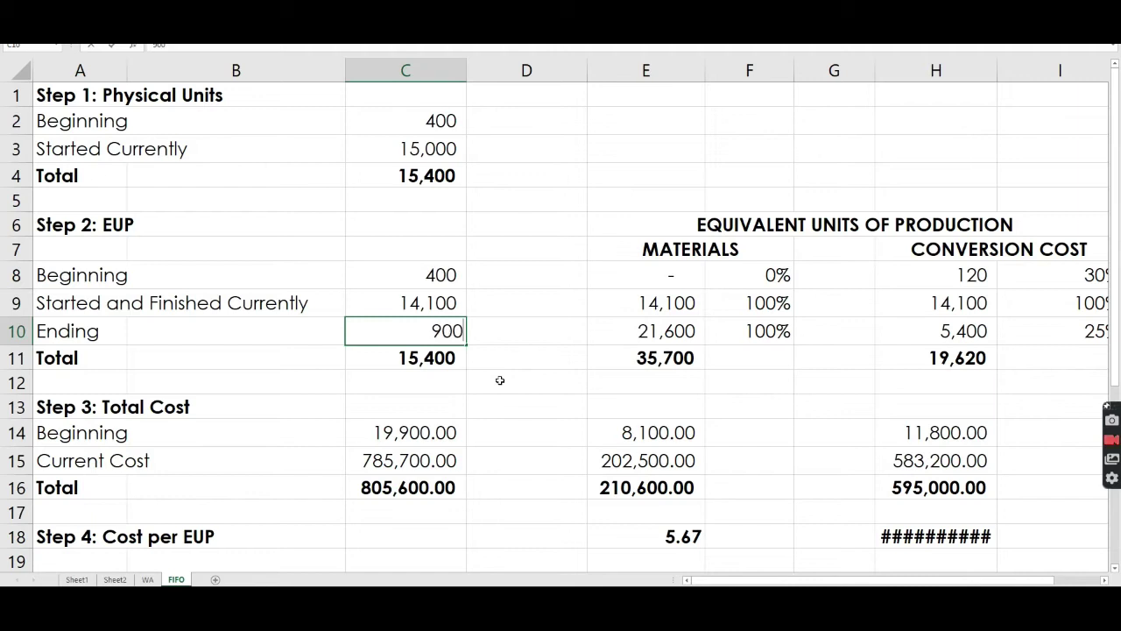
key(Return)
- Replace the Step 2 total units in C11 with the formula =SUM(C8:C10)
text(=sum()
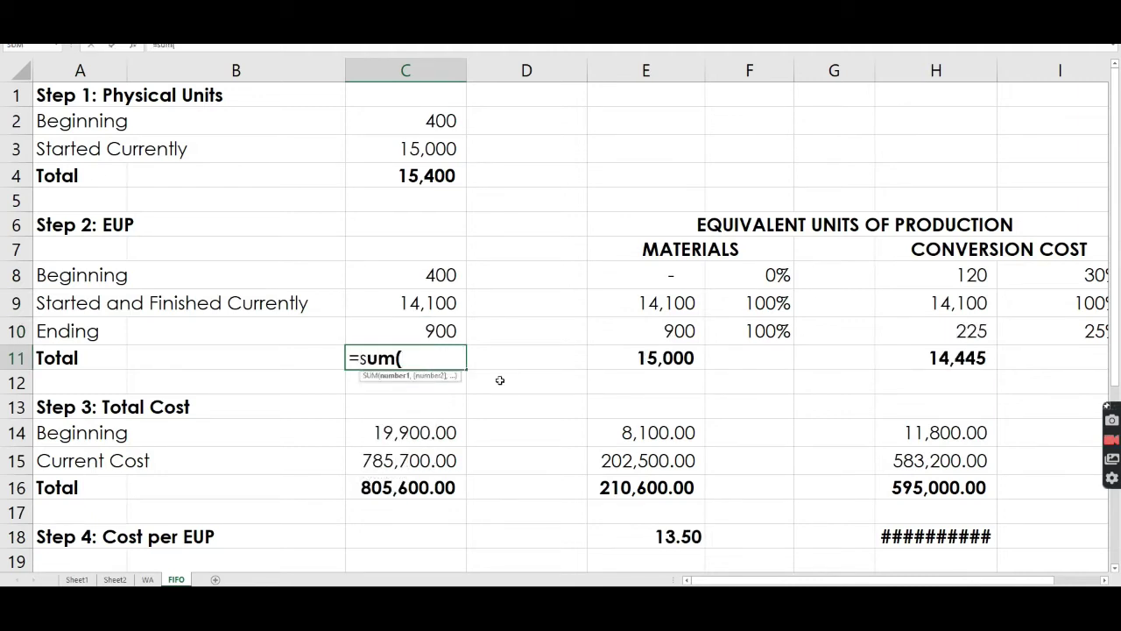
key(Up)
key(shift+Up)
key(shift+Up)
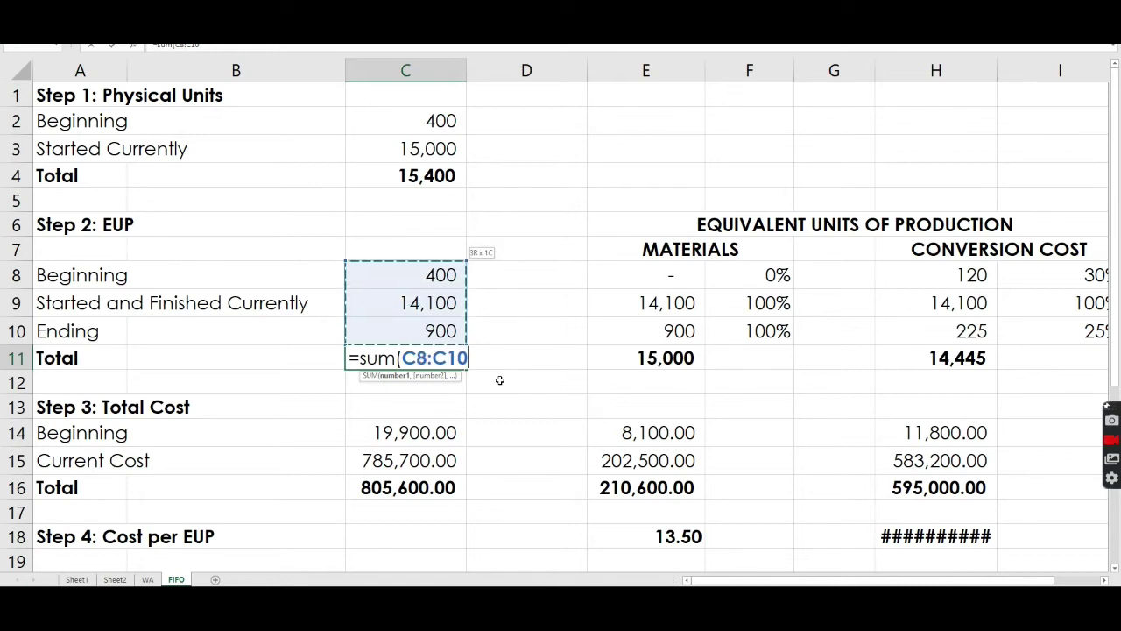
text())
key(Return)
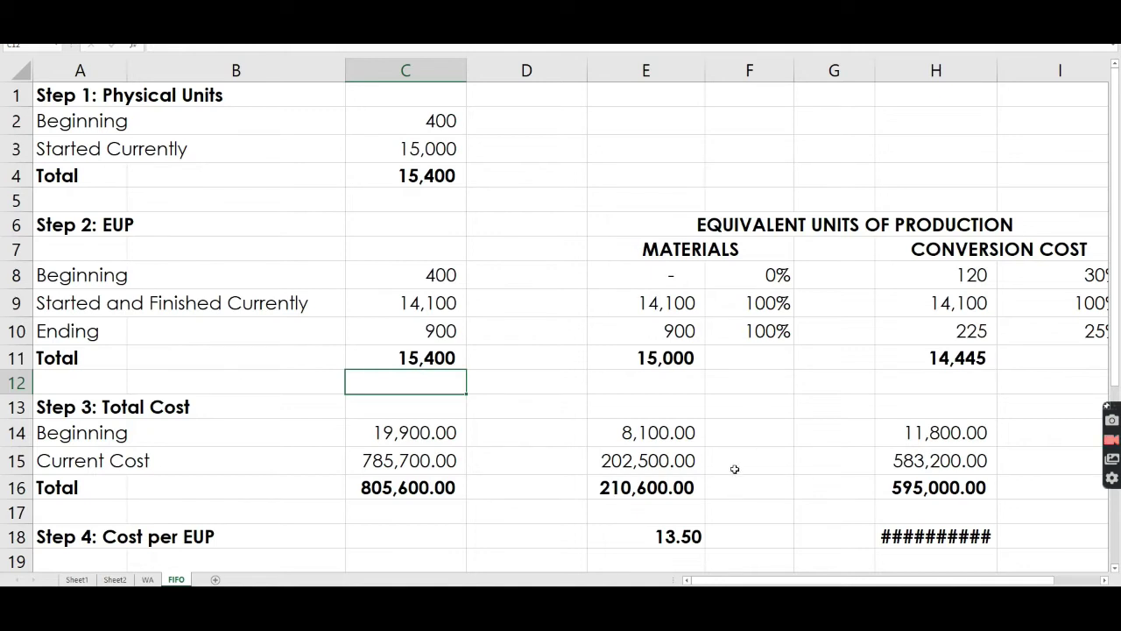
- Check the beginning completion percentages in the Word problem and set the beginning materials percentage in F8 to 40%
drag(788, 581, 784, 581)
scroll(993, 548, down, 1)
click(1012, 411)
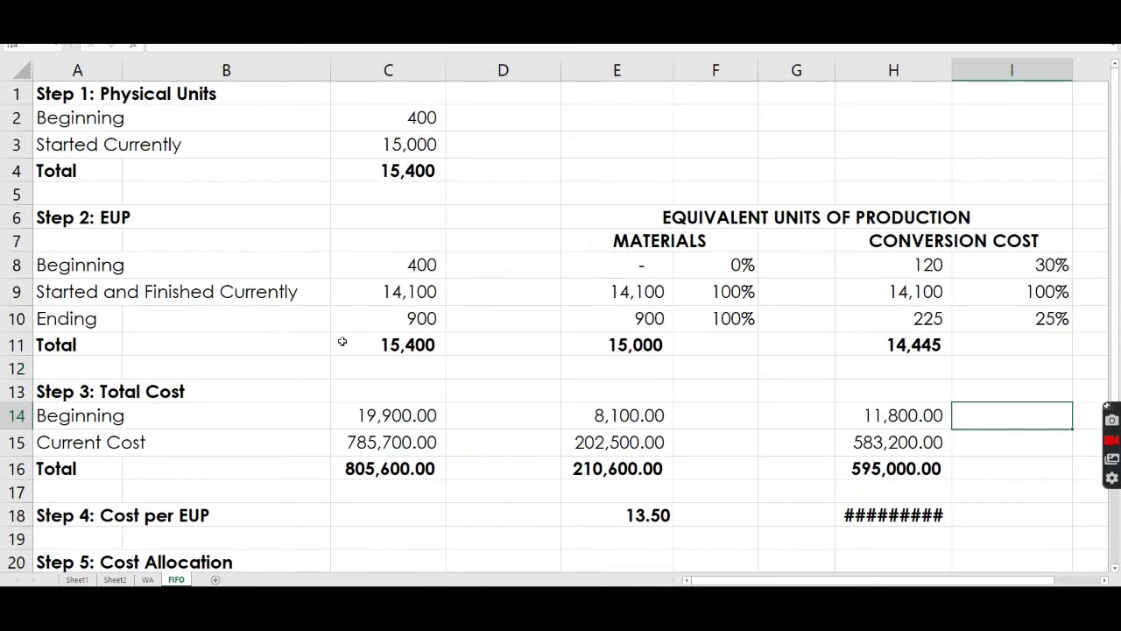
key(alt+Tab)
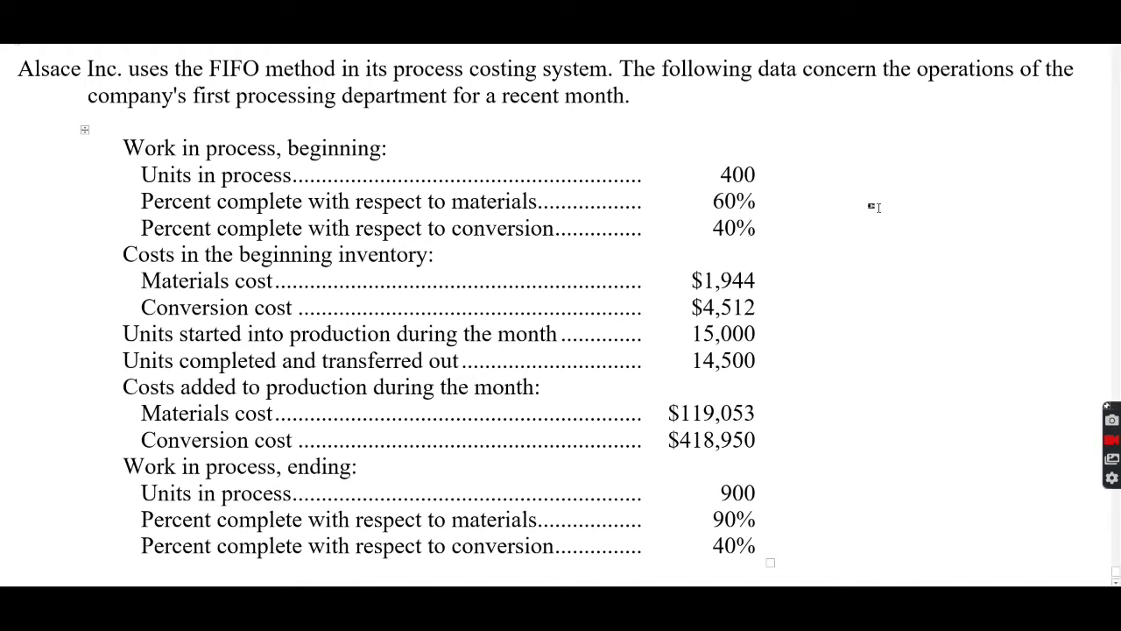
key(alt+Tab)
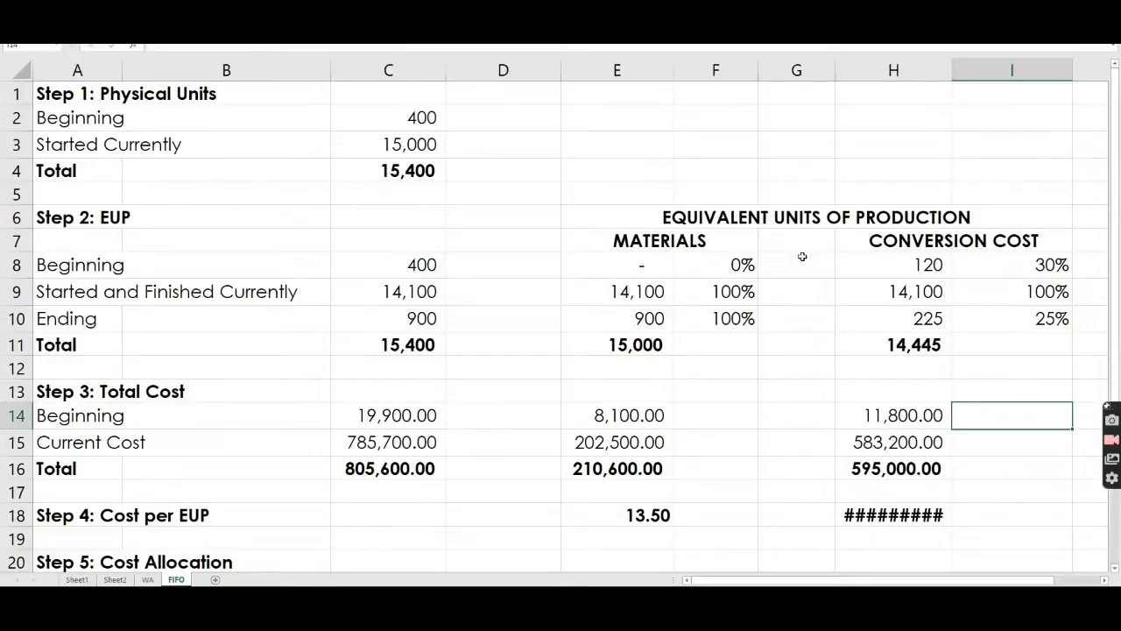
click(736, 265)
text(40)
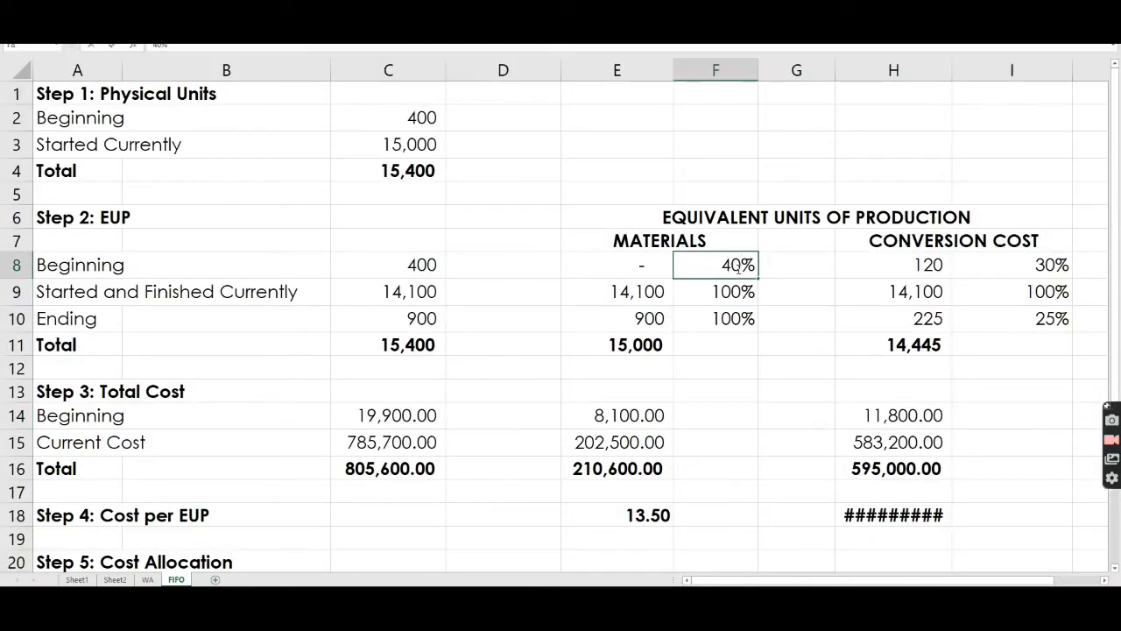
key(Up)
- Set the beginning conversion cost percentage in I8 to 60%
key(Right)
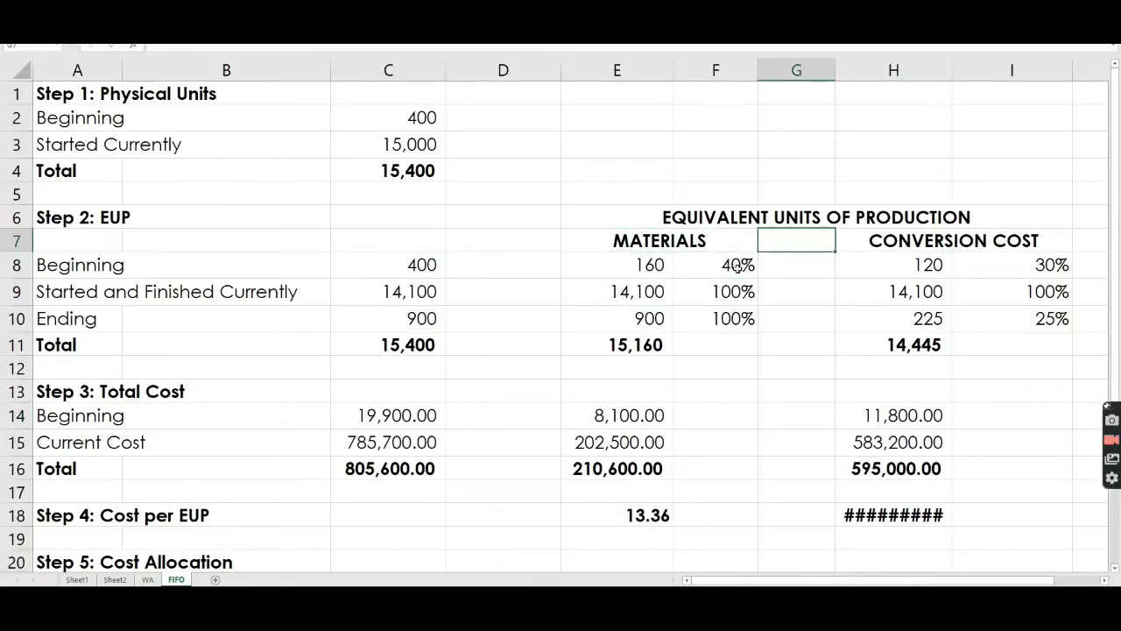
key(Down)
key(Right)
key(Right)
key(Right)
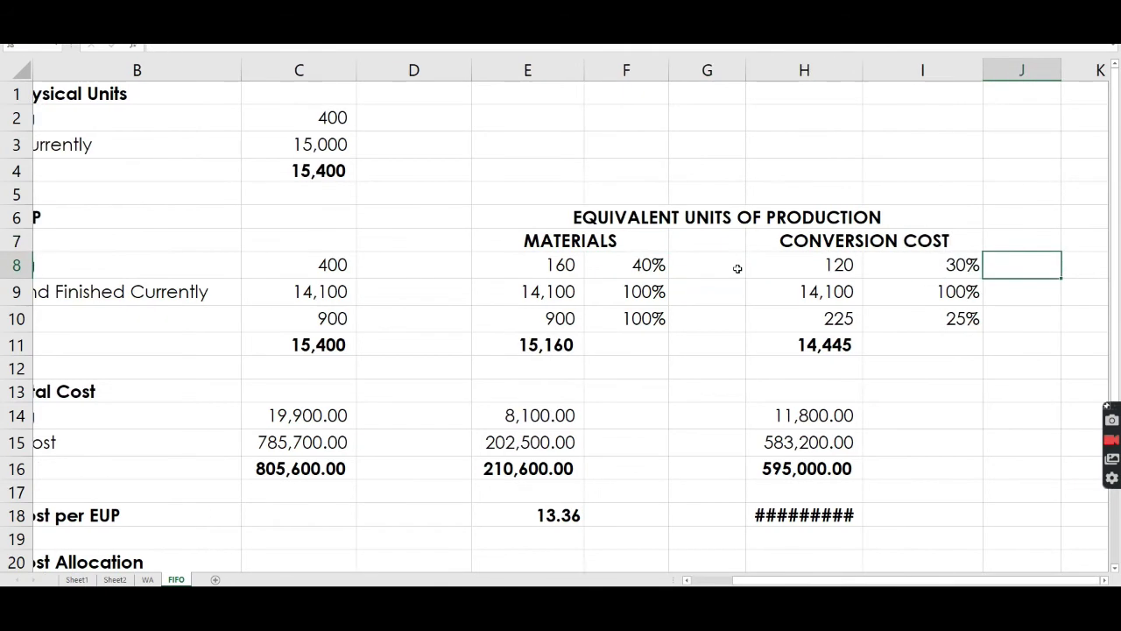
key(Left)
key(Left)
key(Left)
key(Left)
key(Left)
key(Left)
key(Left)
key(Left)
key(Left)
key(Right)
key(Right)
key(Right)
key(Right)
key(Right)
key(Right)
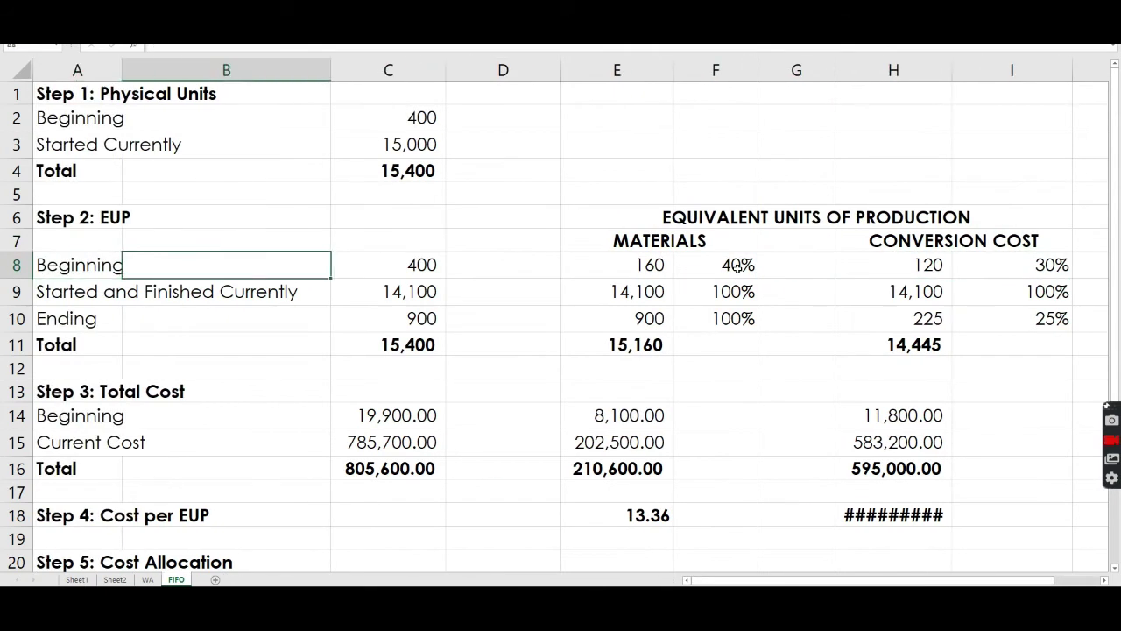
key(Right)
key(Right)
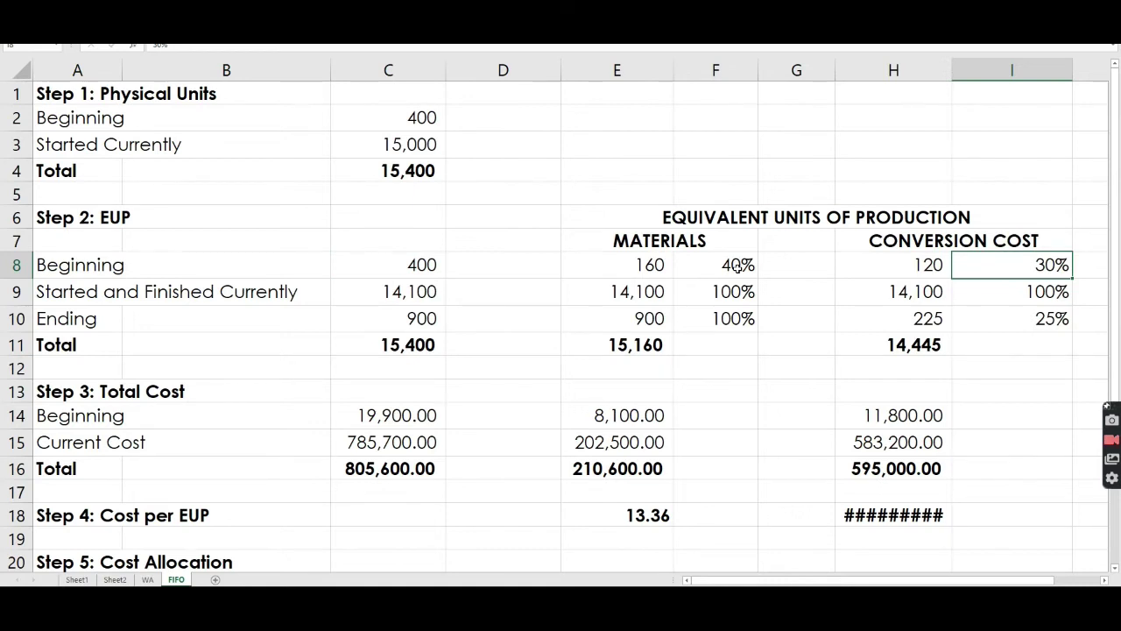
text(60)
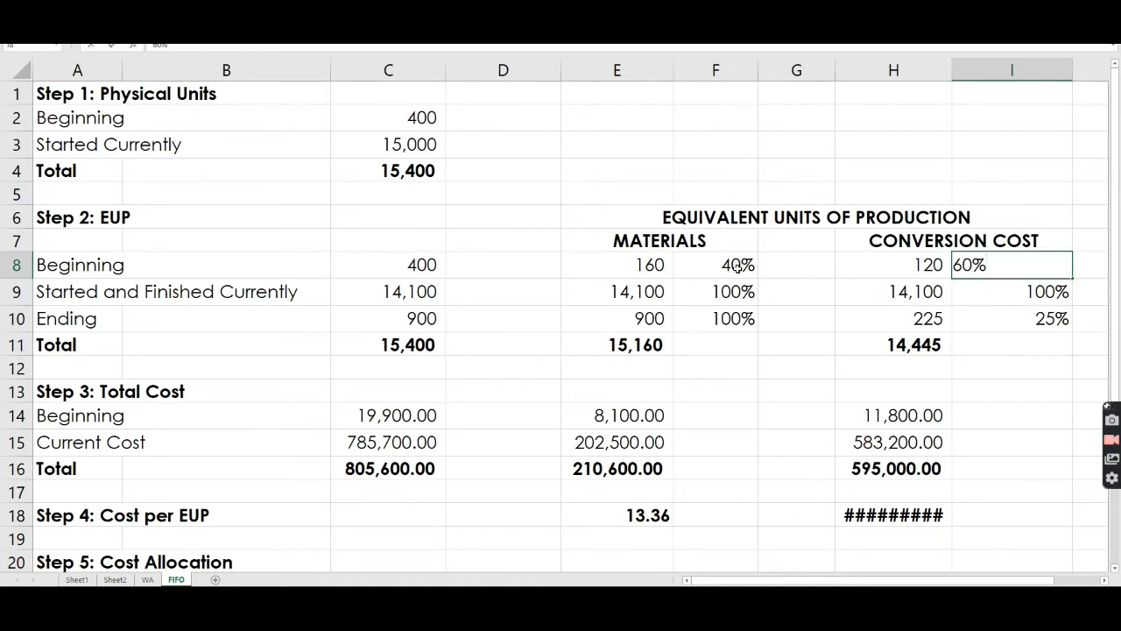
key(Return)
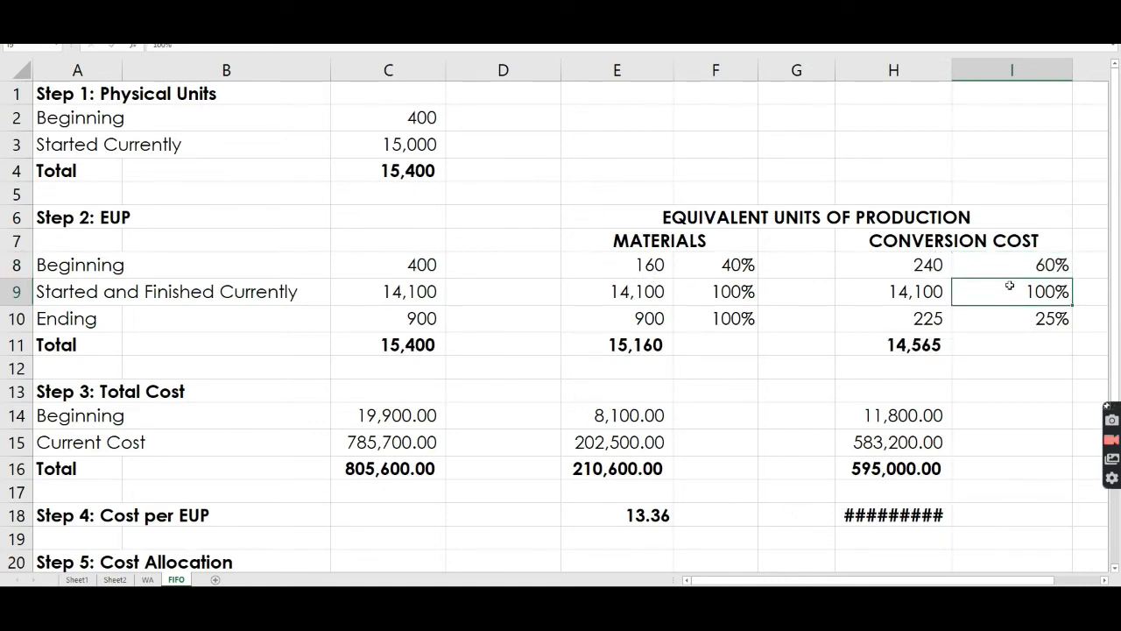
- Review the materials and conversion equivalent units and percentages in the beginning and started and finished rows
click(618, 267)
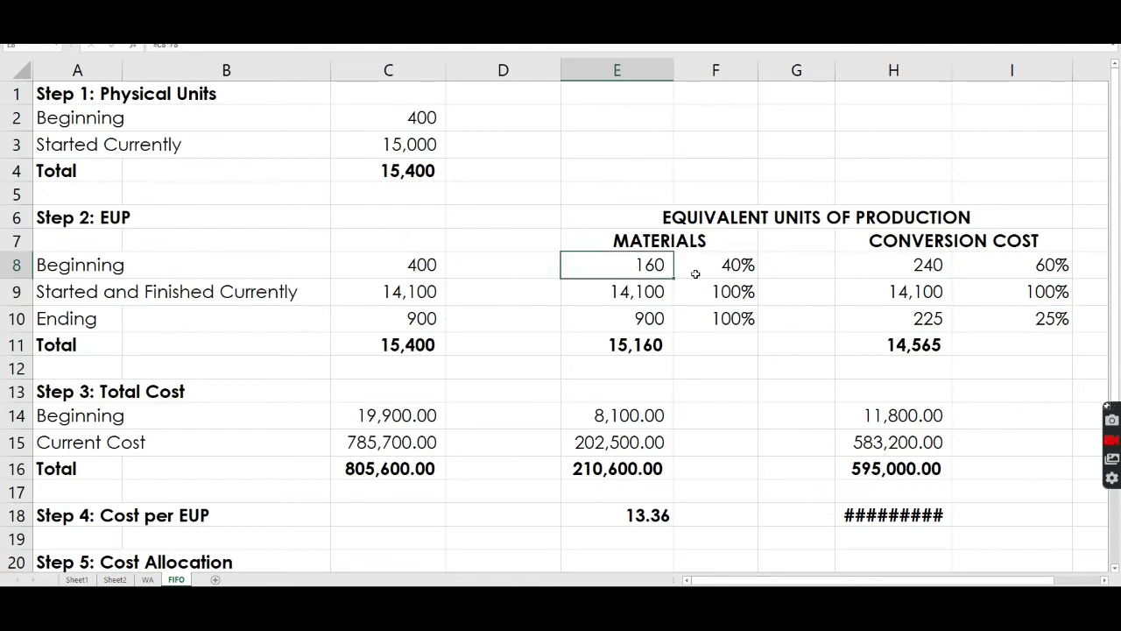
click(723, 275)
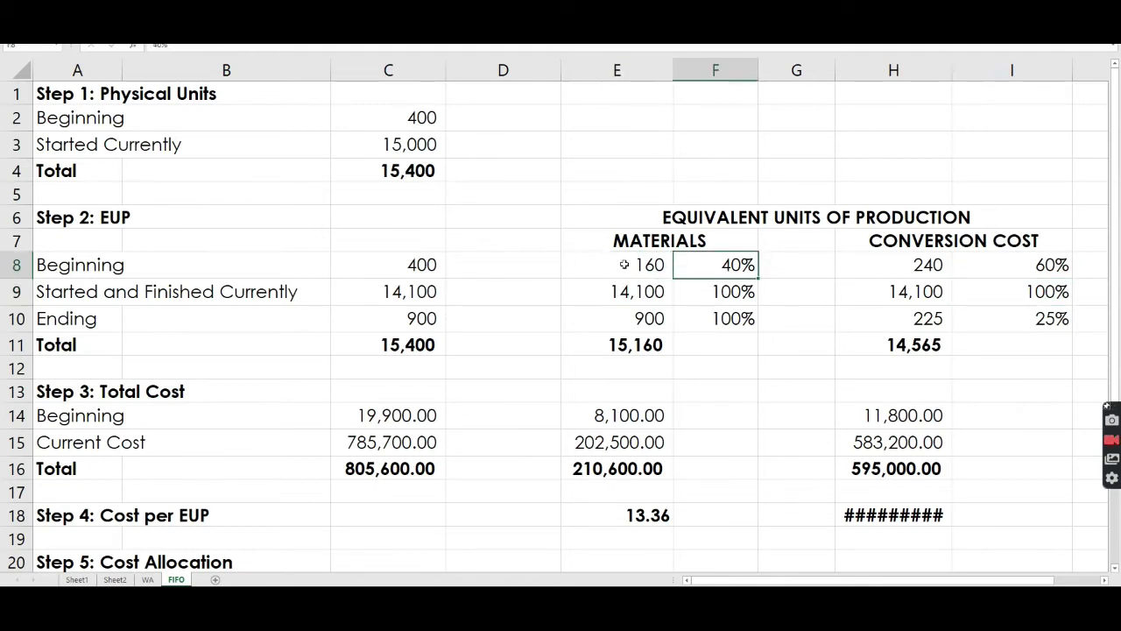
click(420, 265)
click(603, 264)
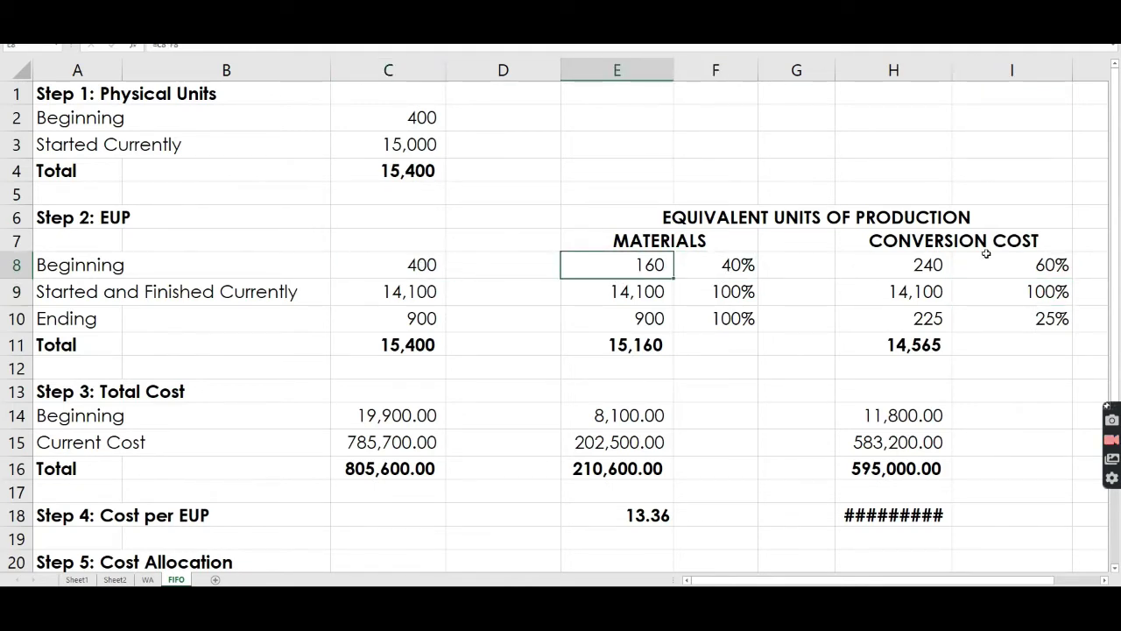
click(1049, 264)
click(920, 269)
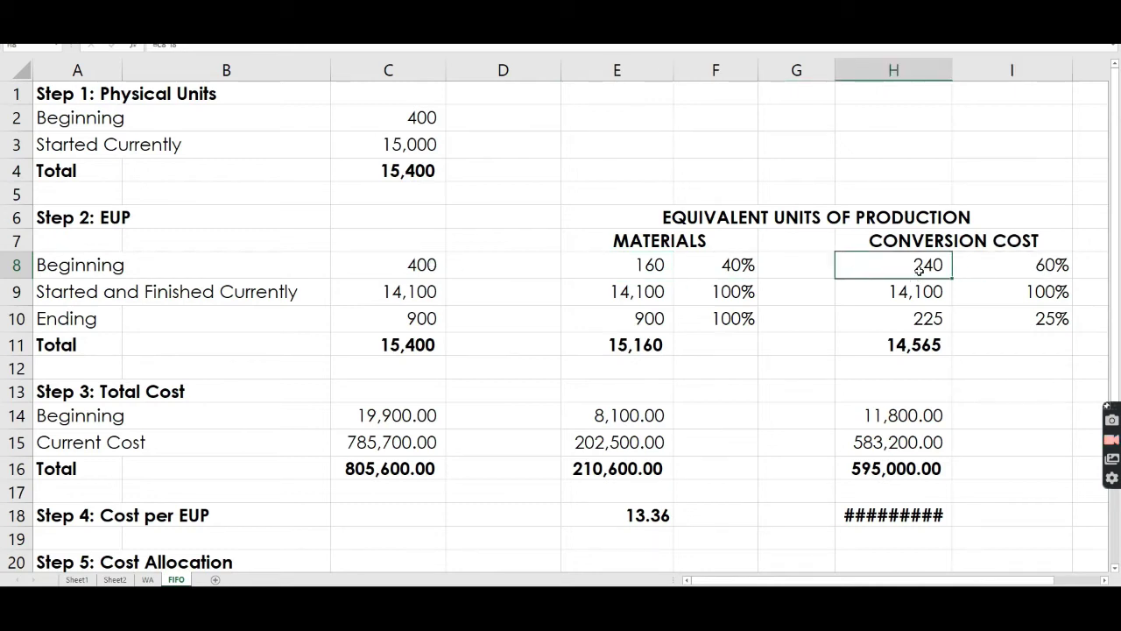
click(646, 272)
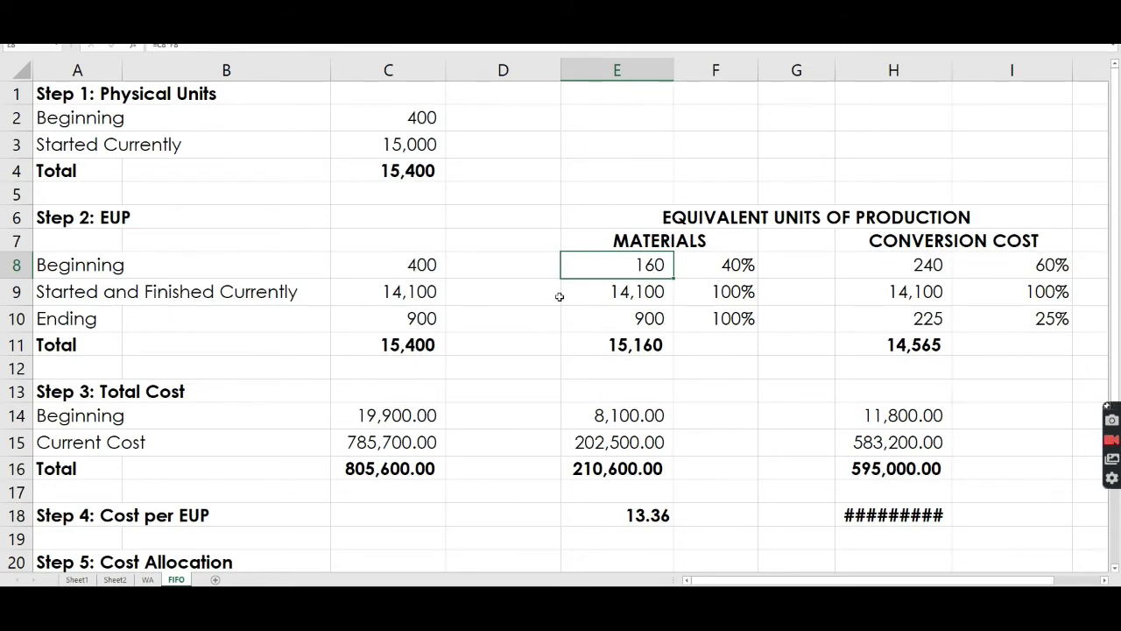
click(627, 295)
click(712, 291)
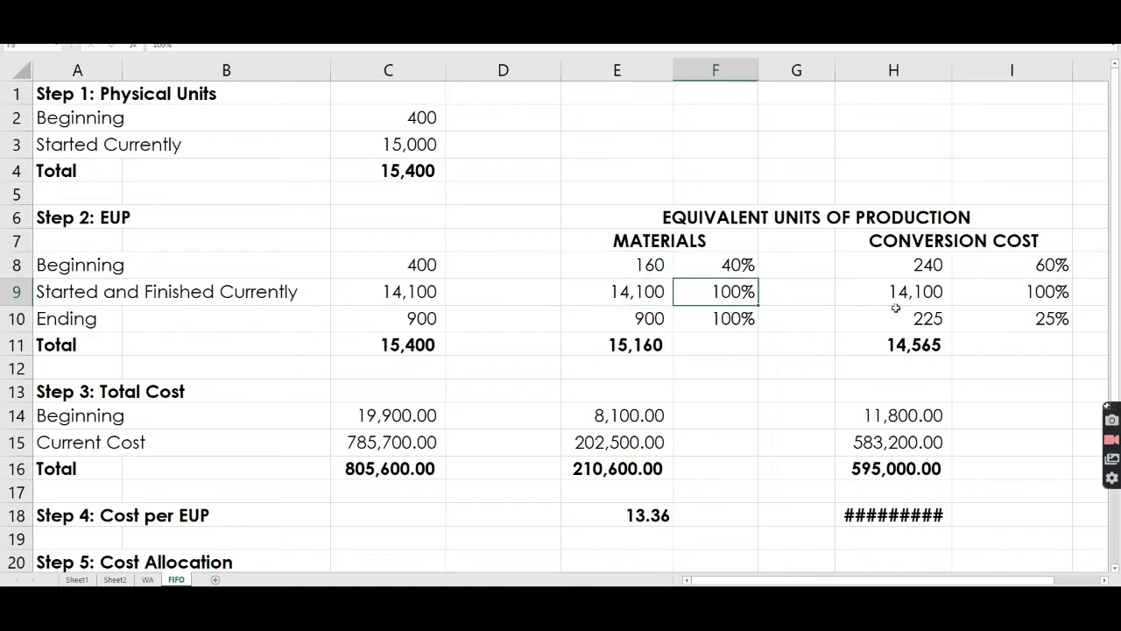
click(959, 292)
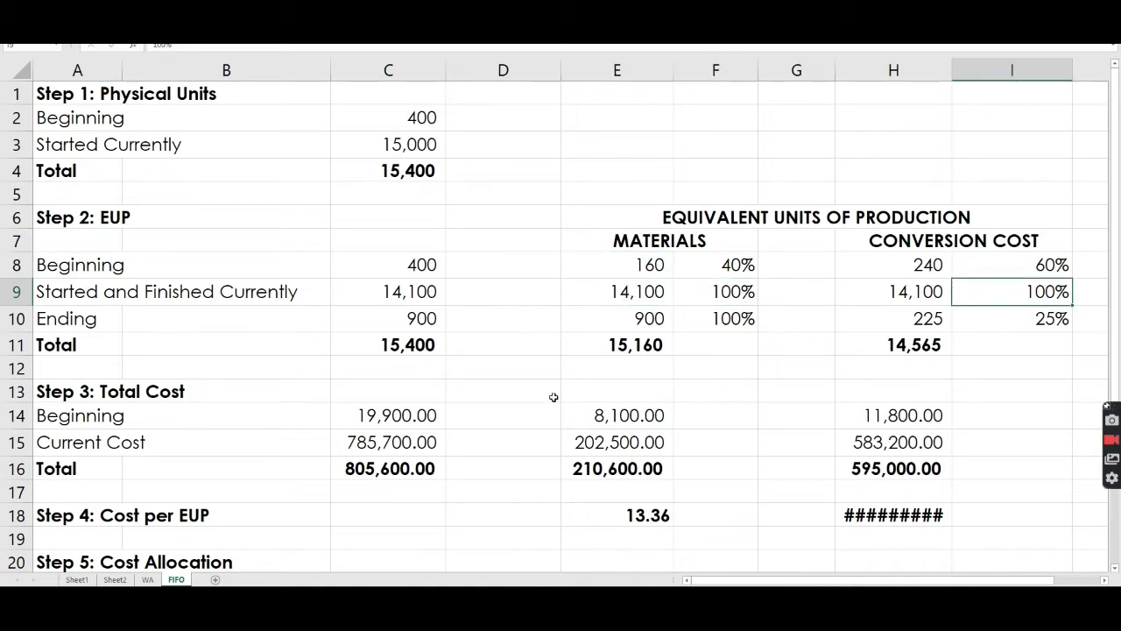
- Switch to the Word problem and check the completion percentages of the ending work in process
key(alt+Tab)
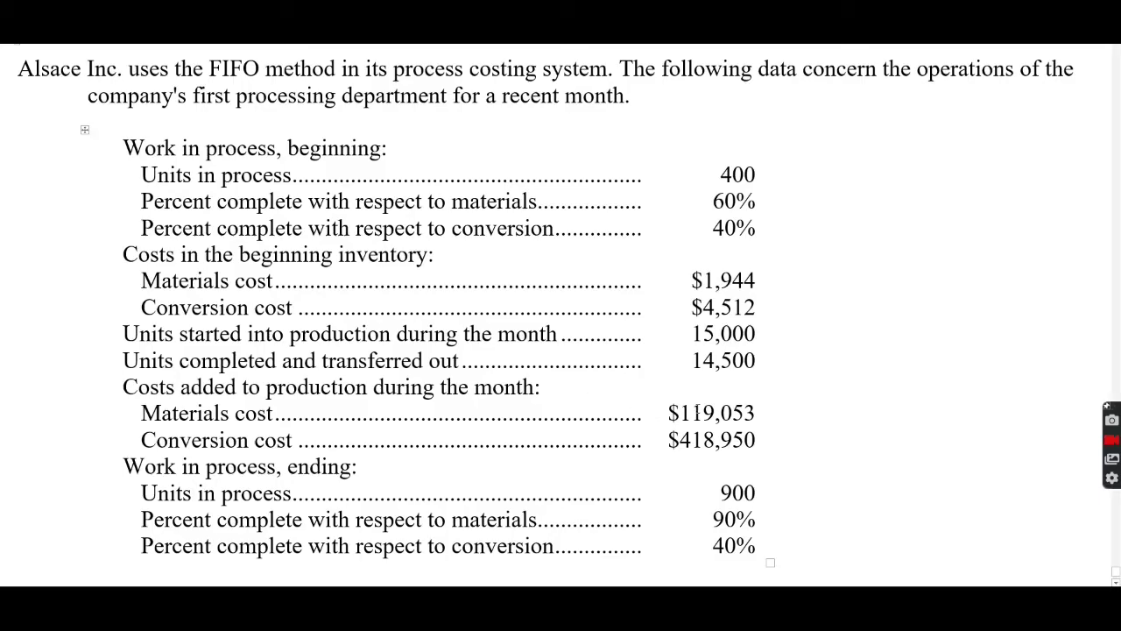
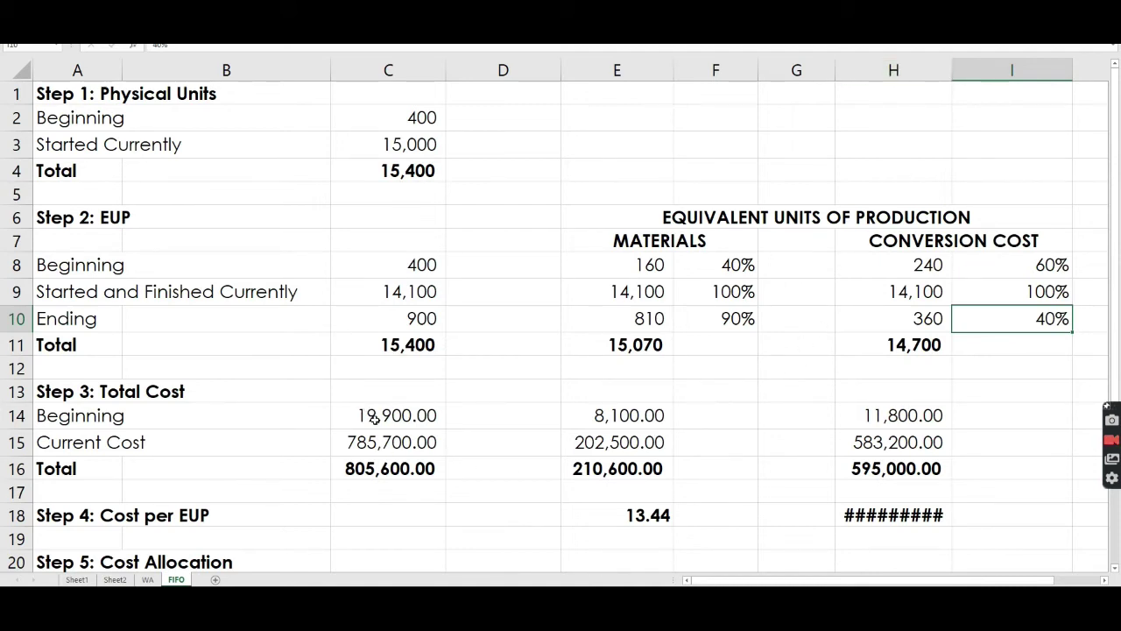
- Look up the beginning materials cost in the Word problem and set E14 to 1944
click(627, 418)
key(alt+Tab)
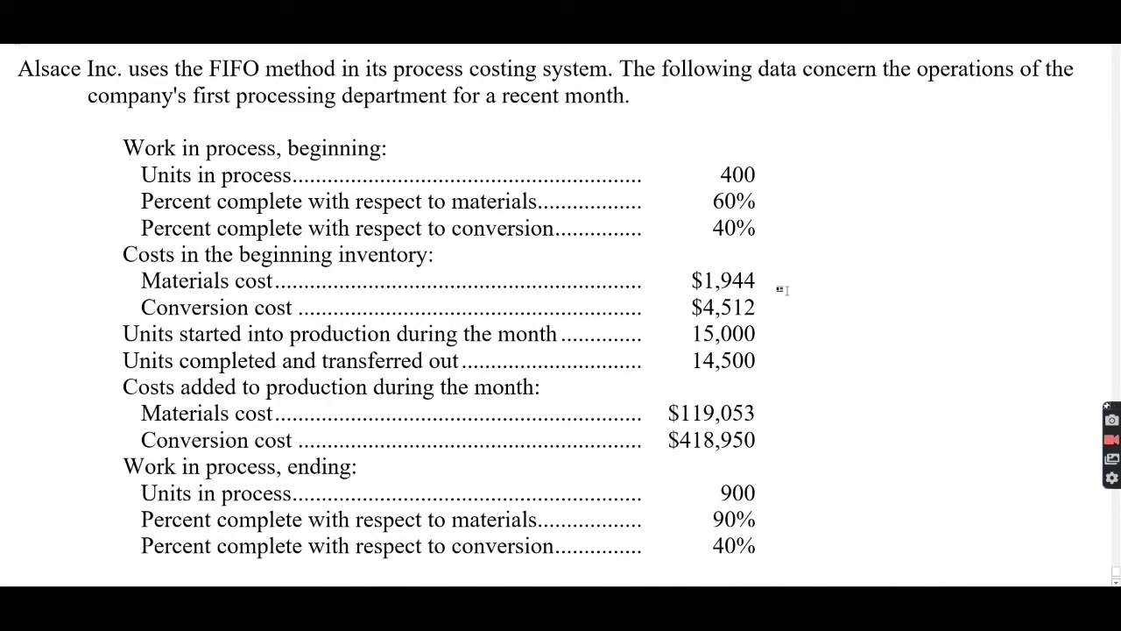
key(alt+Tab)
key(F2)
key(BackSpace)
key(BackSpace)
key(BackSpace)
key(BackSpace)
text(1944)
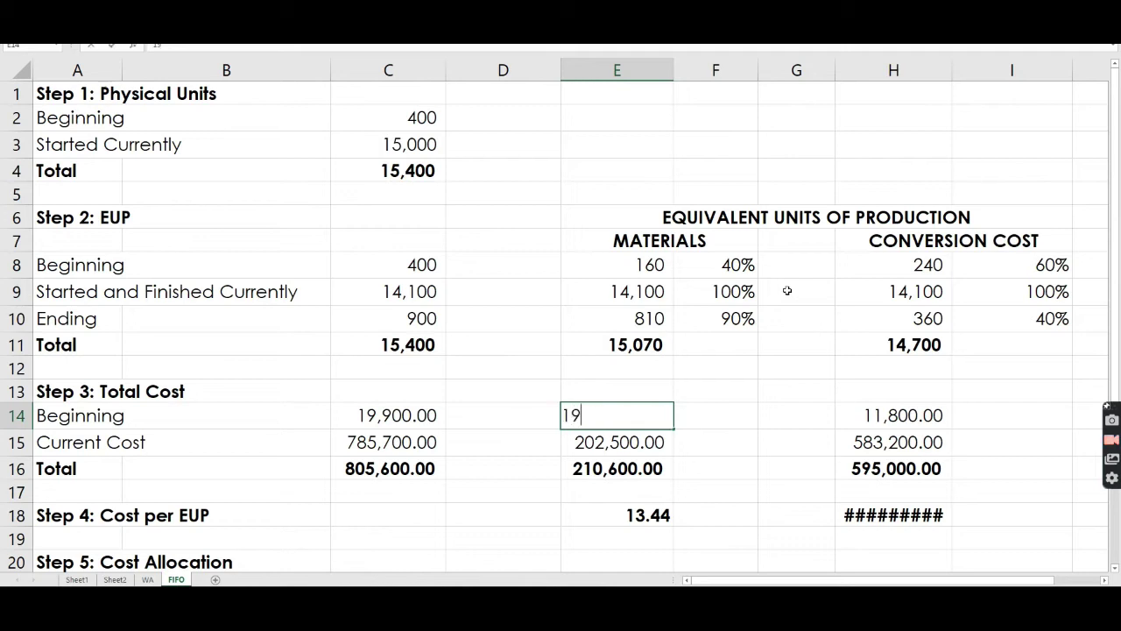
key(ctrl+Return)
- Look up the beginning conversion cost in the Word problem and set H14 to 4512
key(Right)
key(Right)
key(Right)
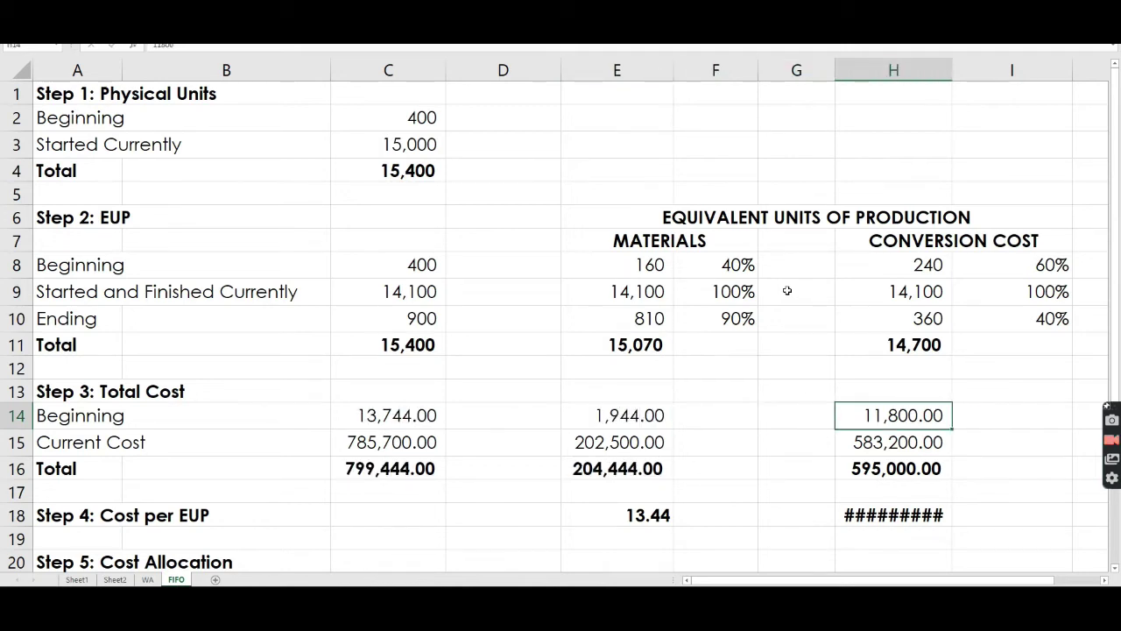
key(alt+Tab)
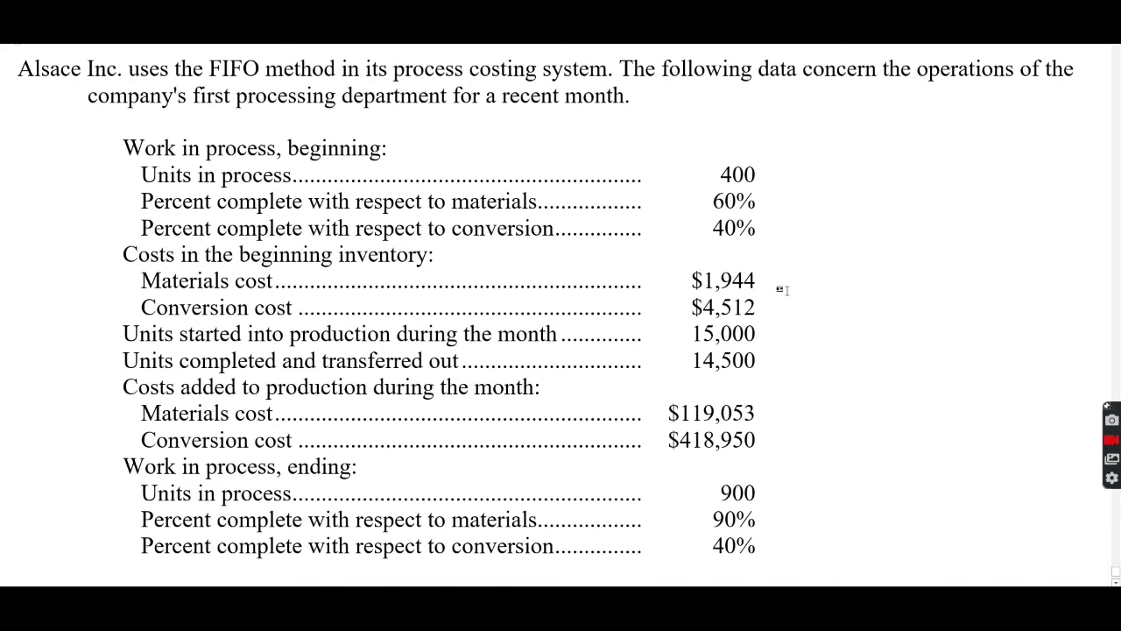
key(alt+Tab)
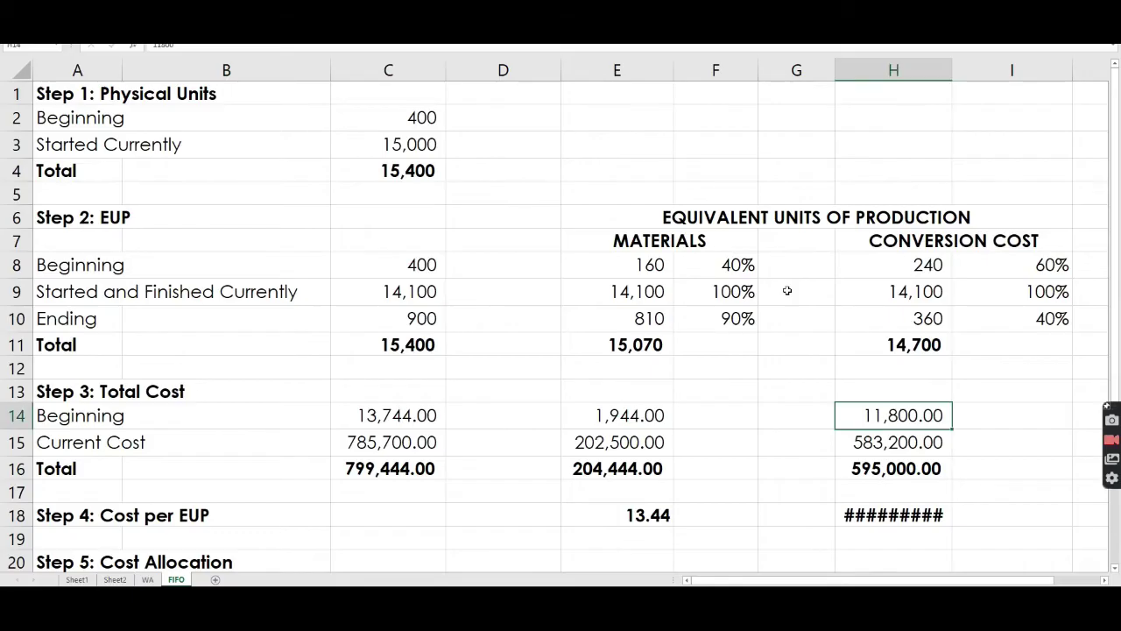
text(4512)
key(Return)
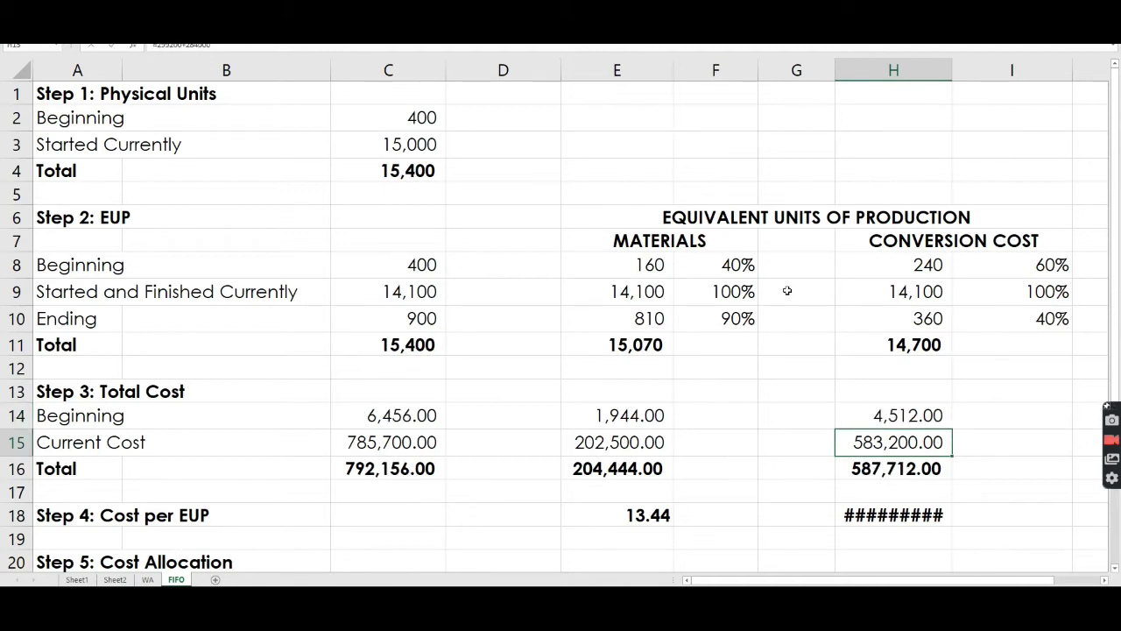
- Look up the materials cost added during the month in the Word problem and set E15 to 119053
key(alt+Tab)
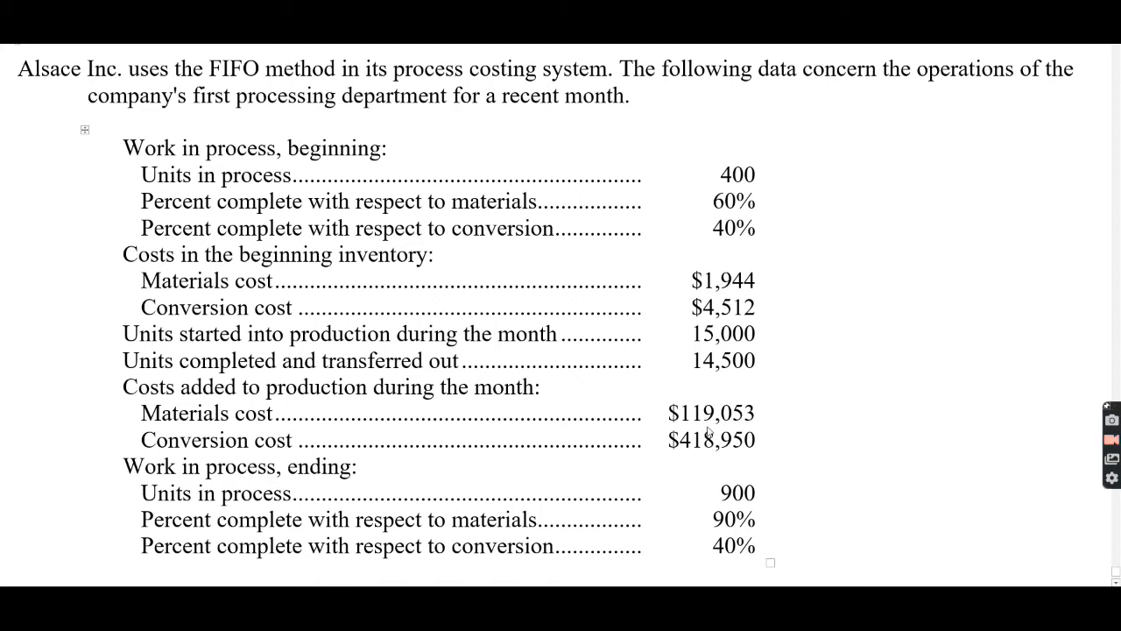
key(alt+Tab)
click(614, 443)
text(119,)
text(053)
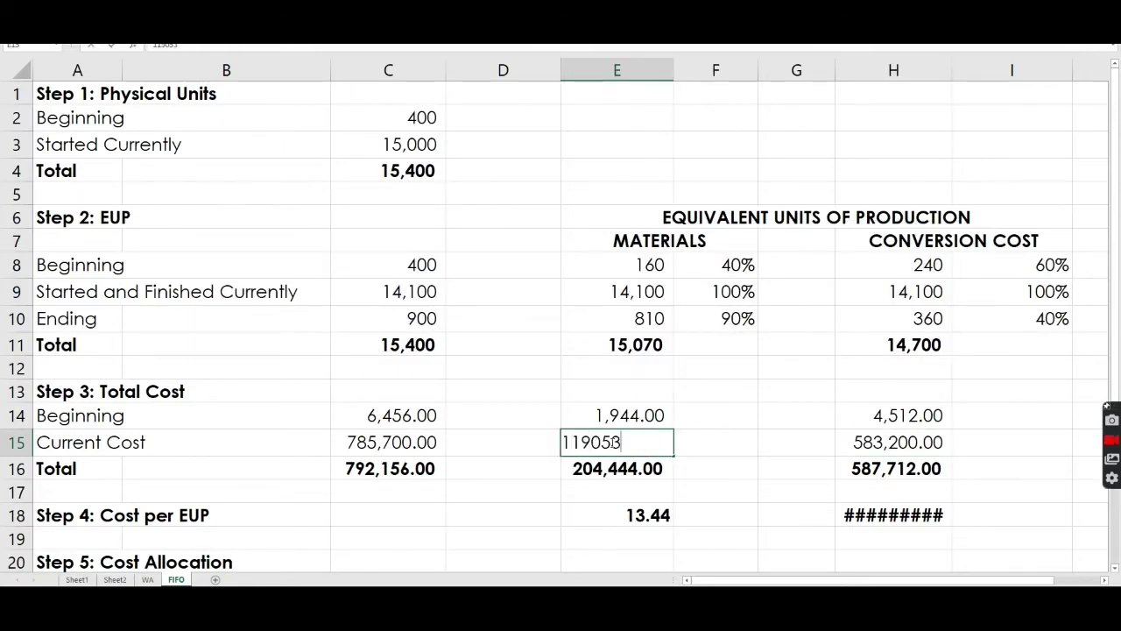
key(Return)
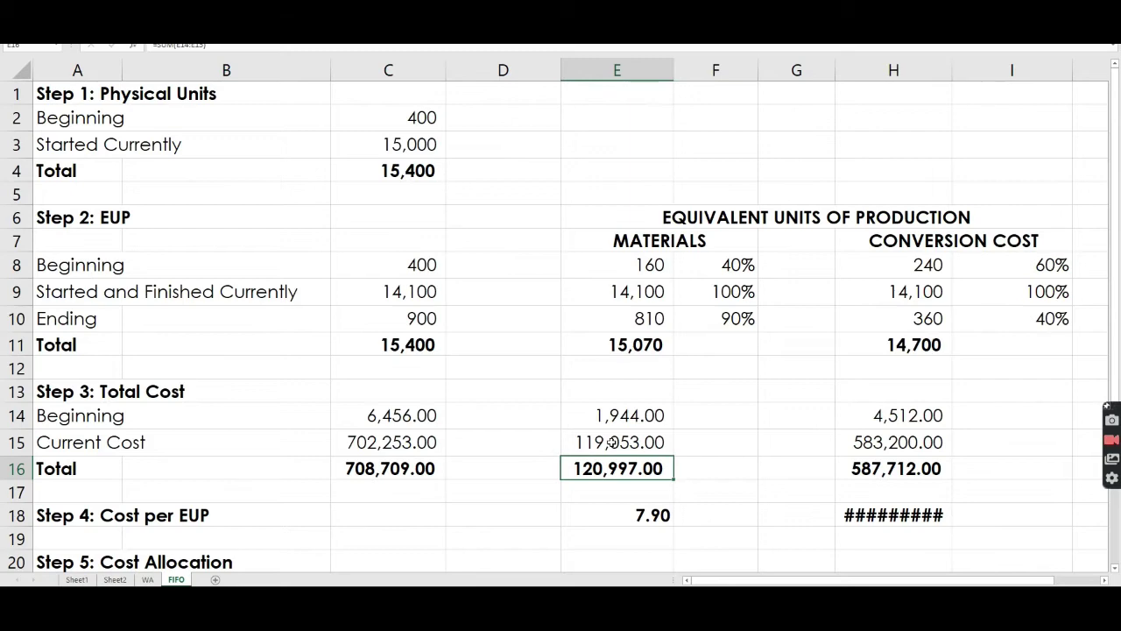
- Look up the conversion cost added during the month in the Word problem and set H15 to 418950
key(alt+Tab)
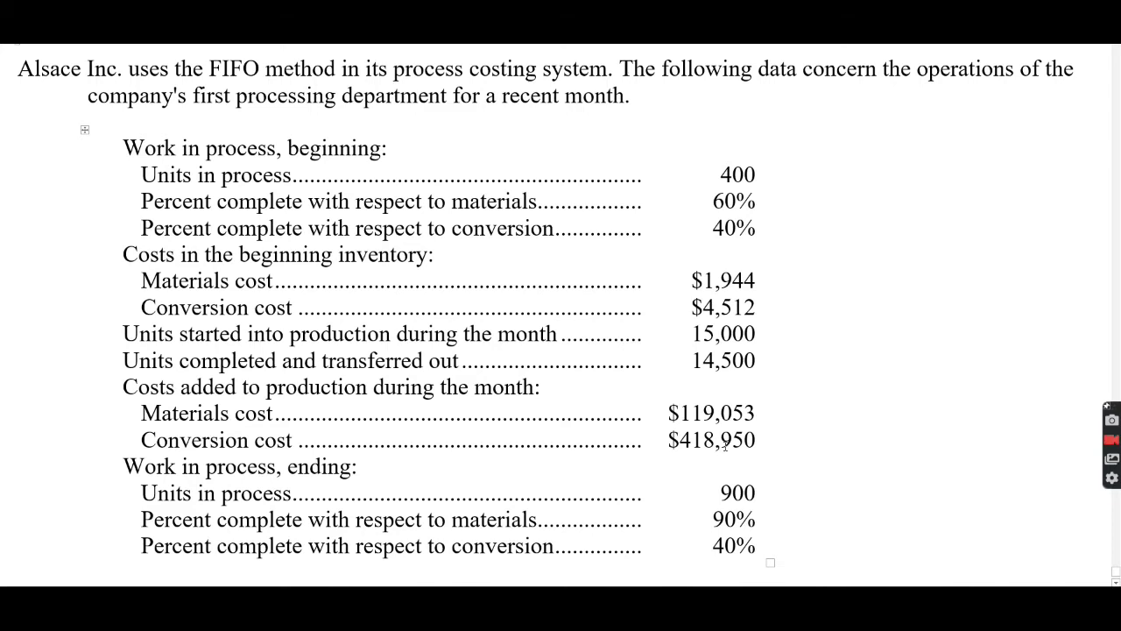
key(alt+Tab)
click(885, 471)
click(887, 452)
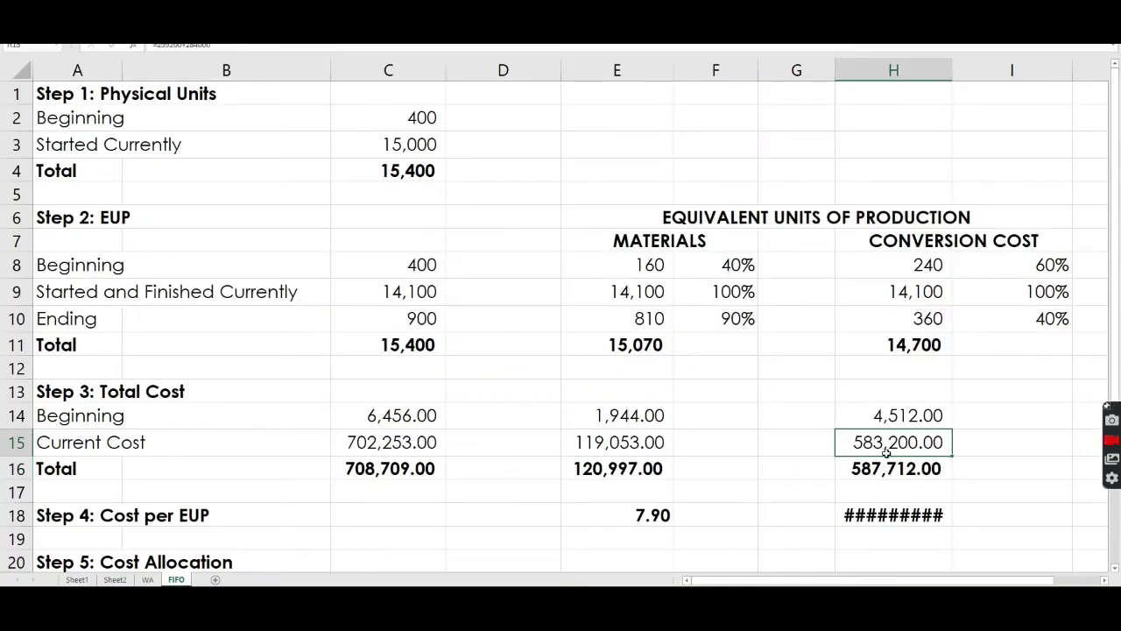
text(418)
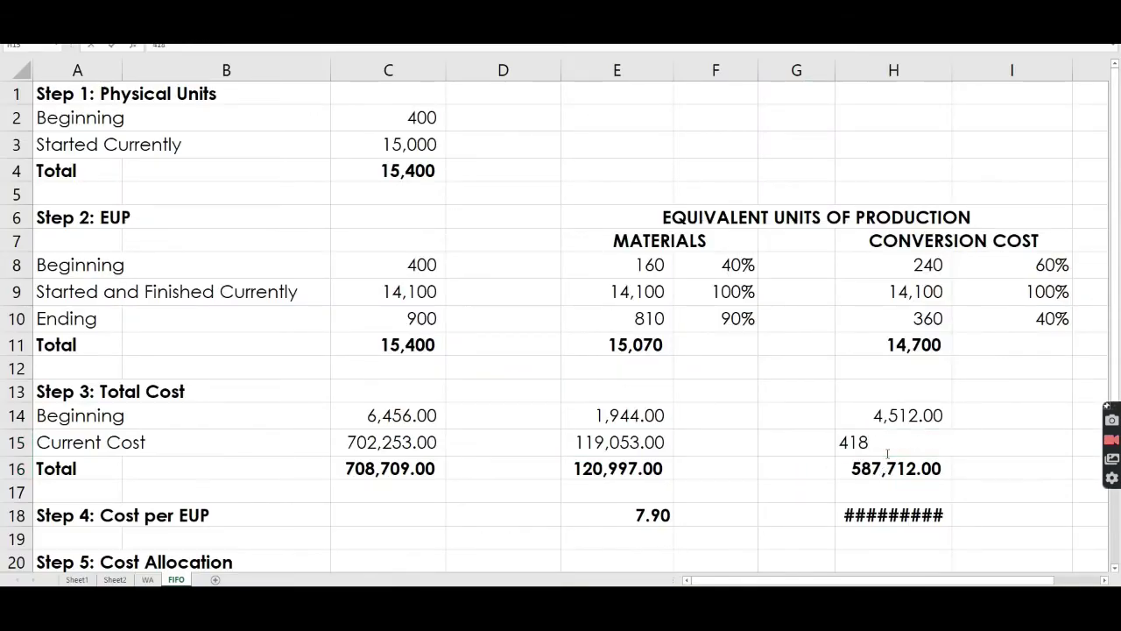
key(alt+Tab)
key(alt+Tab)
text(950)
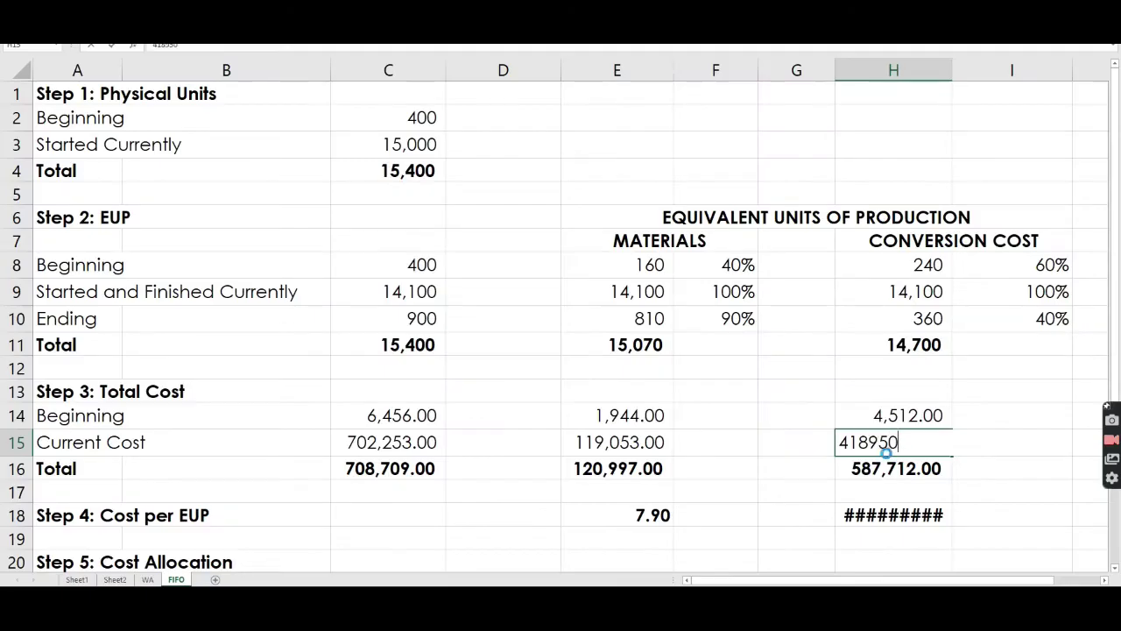
key(Return)
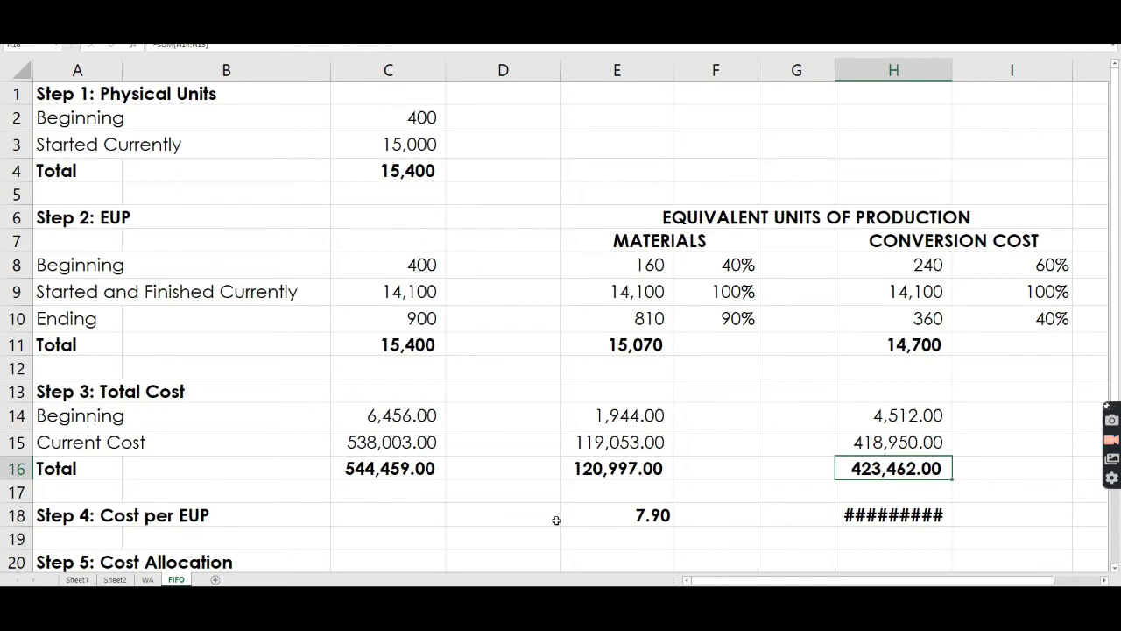
- Re-enter the materials cost per equivalent unit in E18 with the formula =E15/E11
click(601, 519)
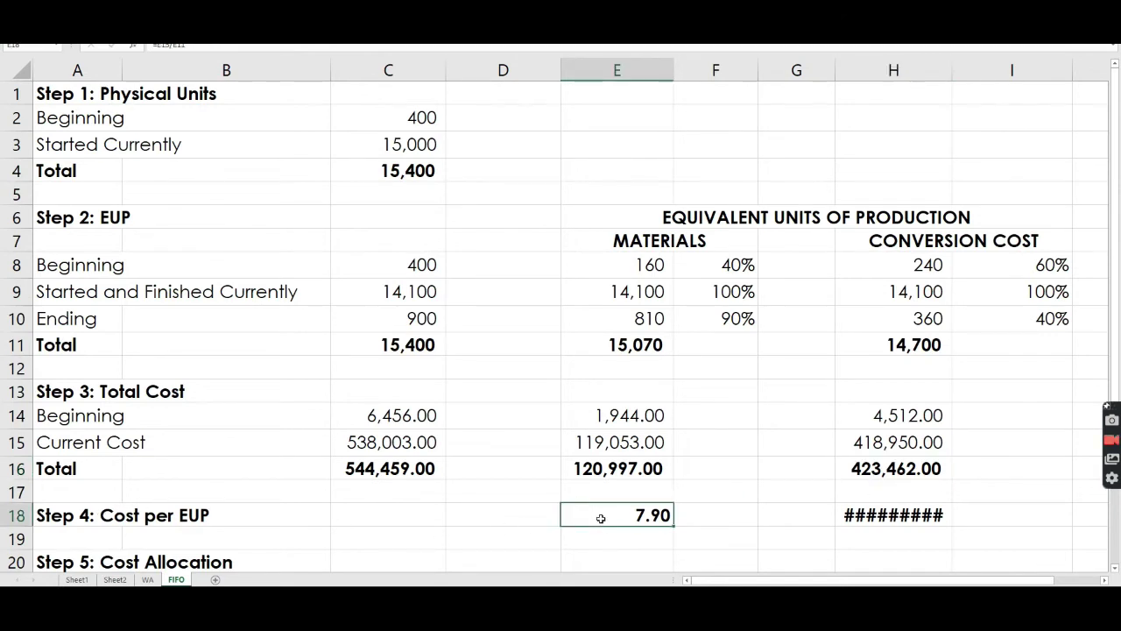
text(=)
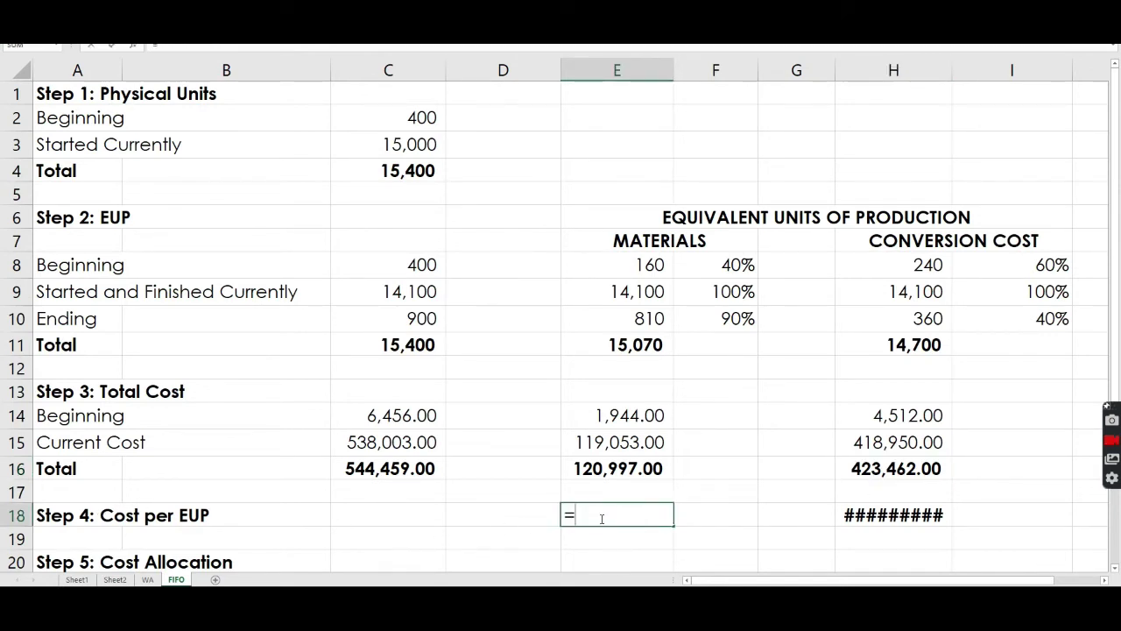
click(603, 444)
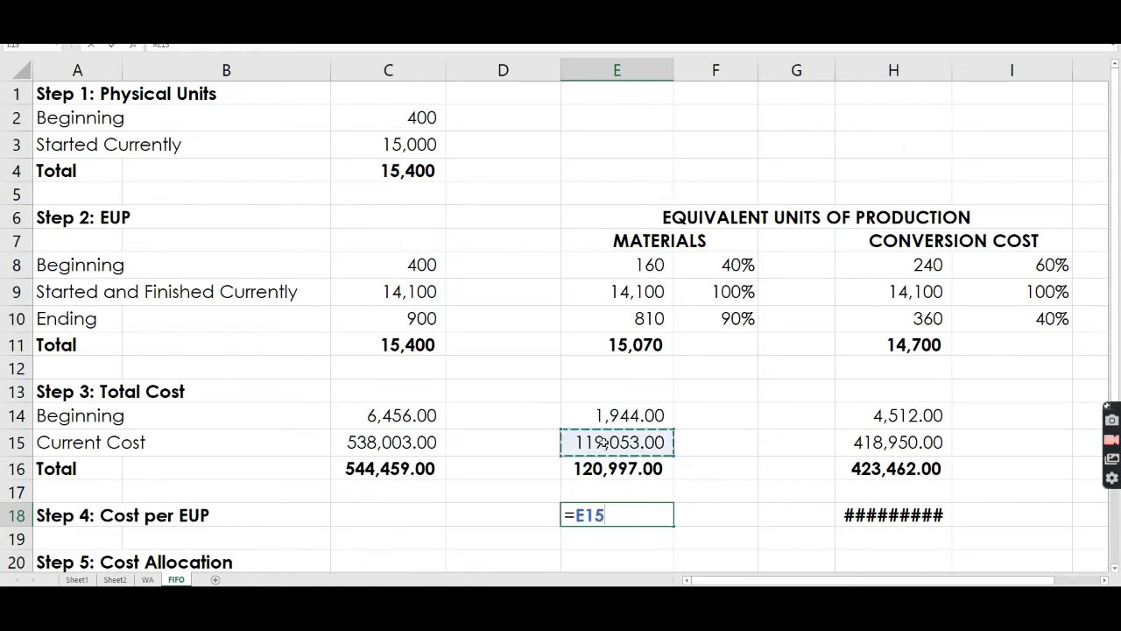
text(/)
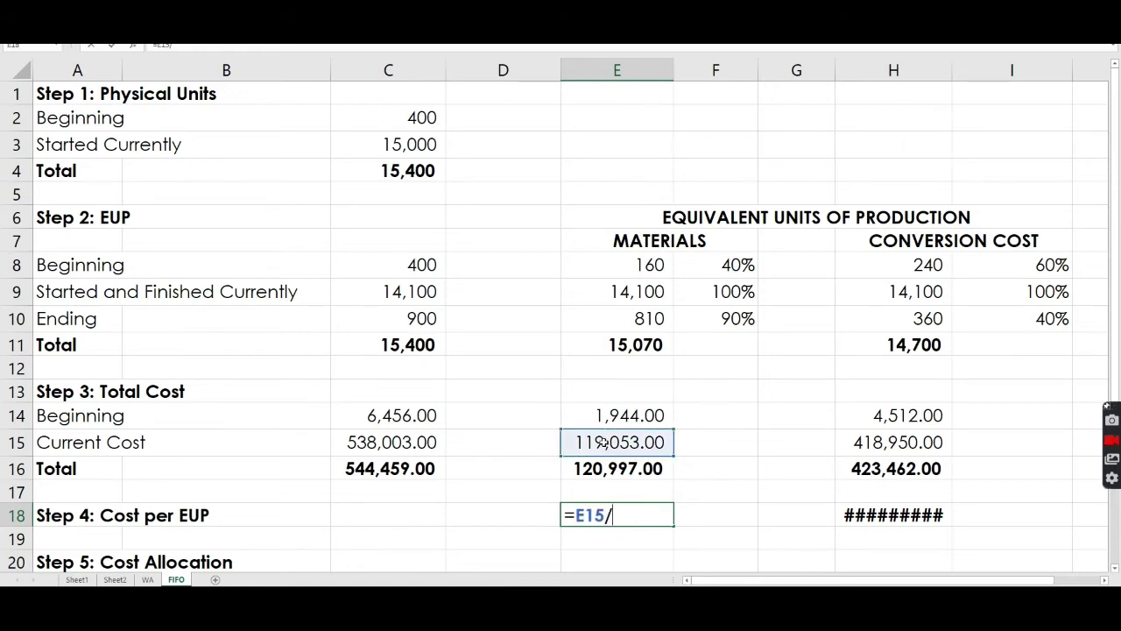
click(602, 349)
key(Return)
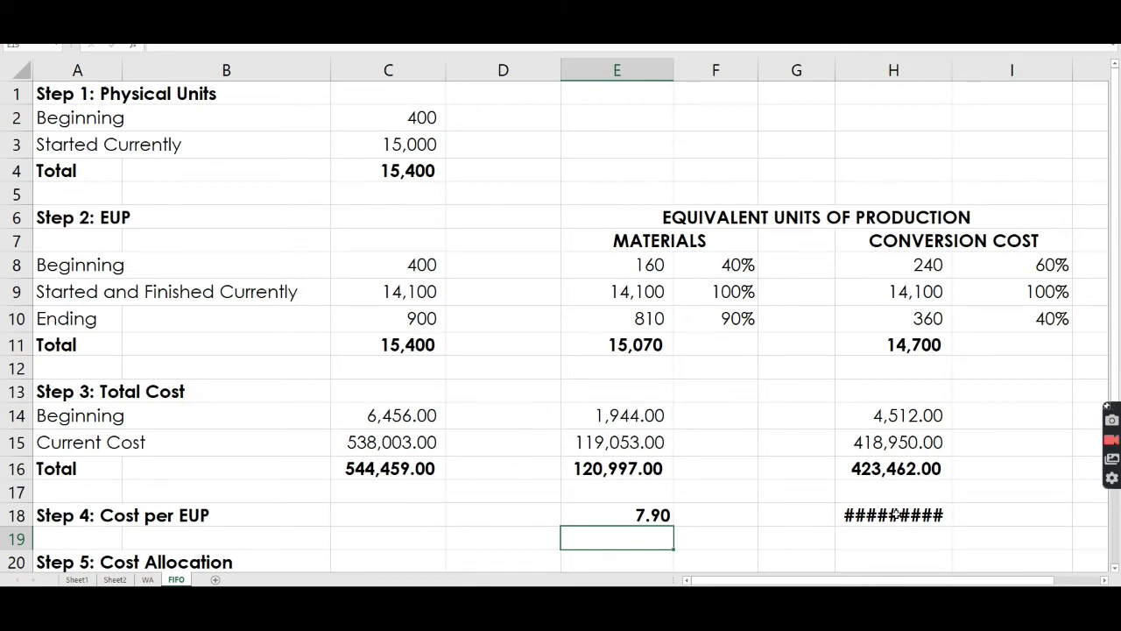
- Re-enter the conversion cost per equivalent unit in H18 with the formula =H15/H11
click(897, 515)
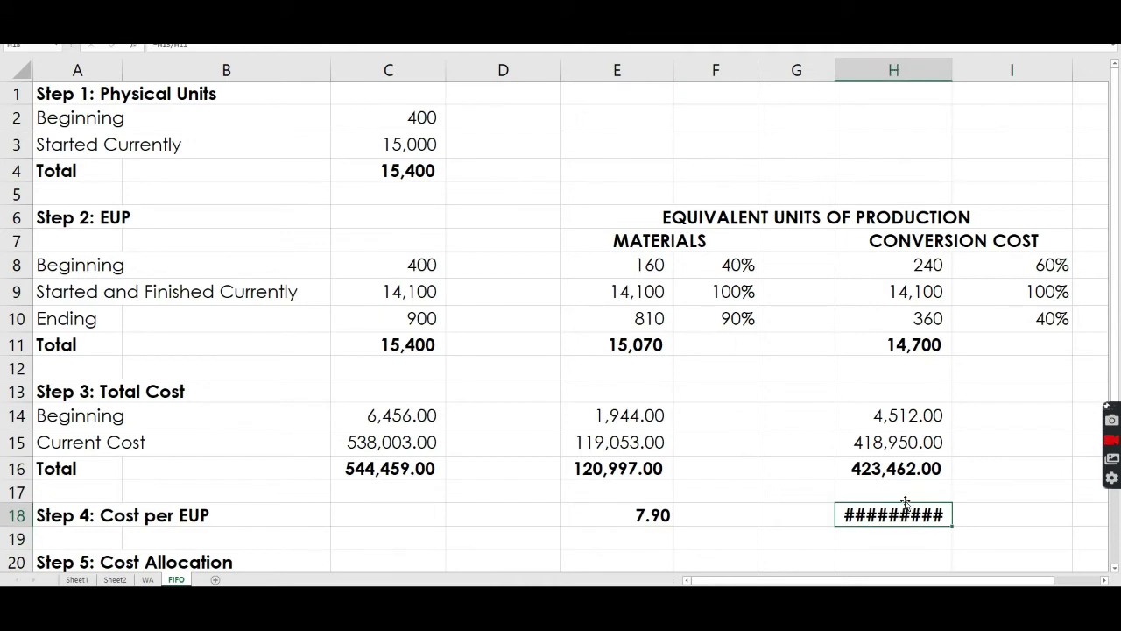
text(=)
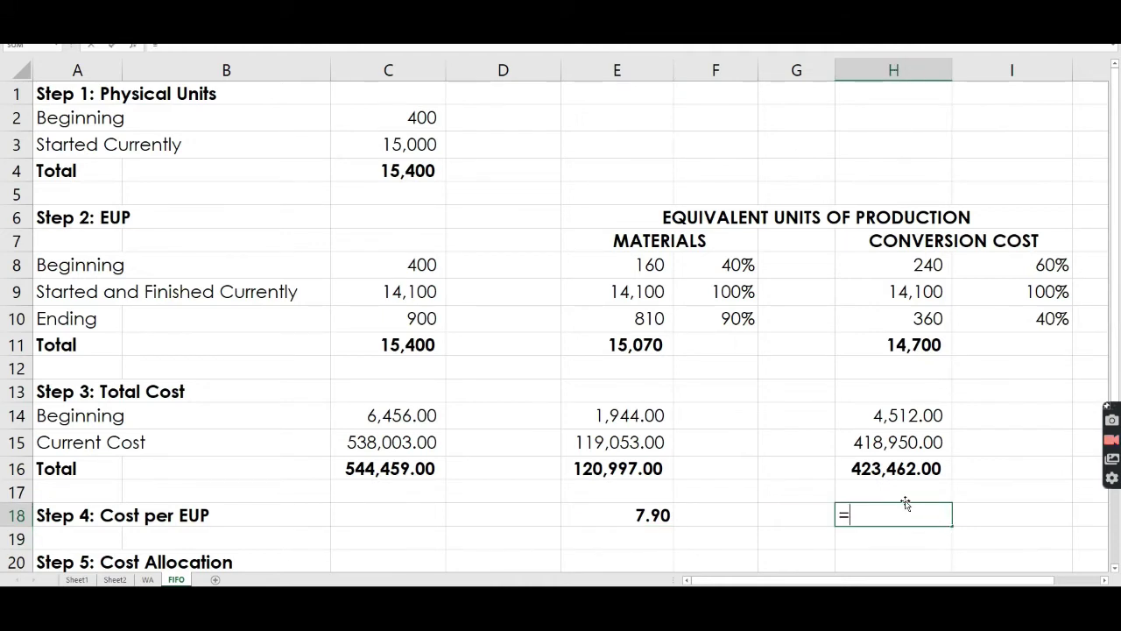
click(881, 447)
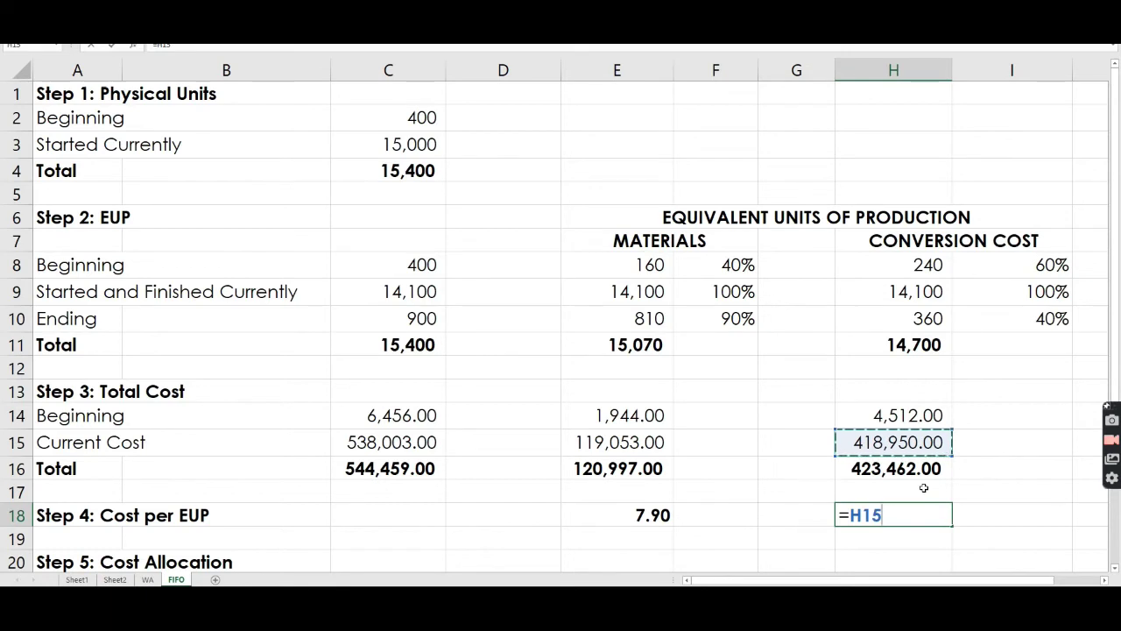
text(/)
click(890, 351)
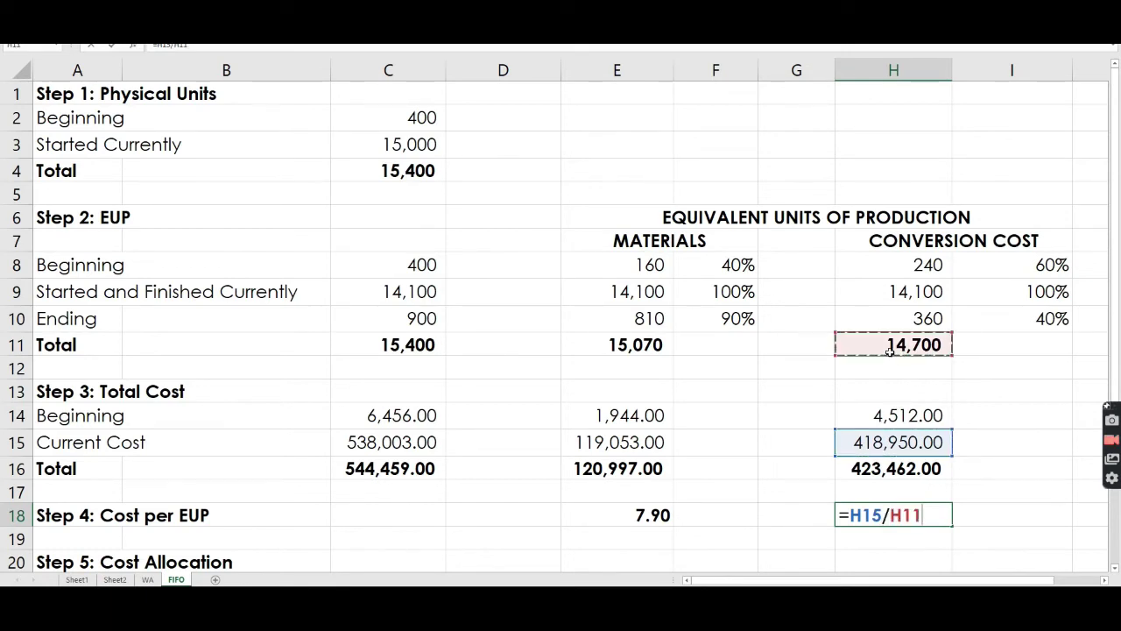
key(Return)
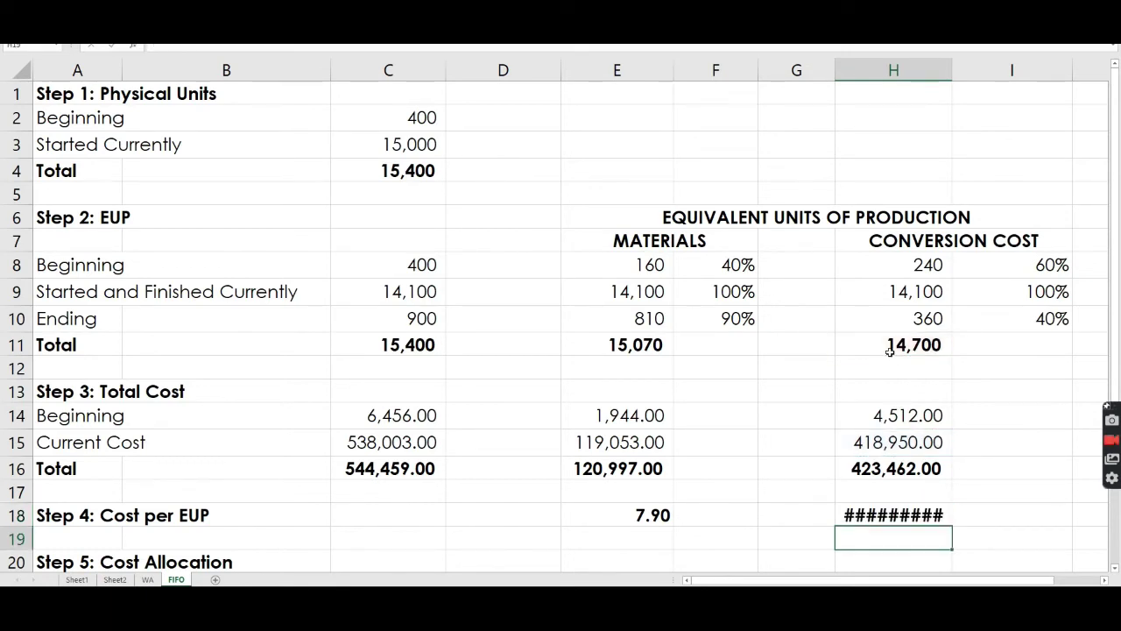
mouse_move(900, 511)
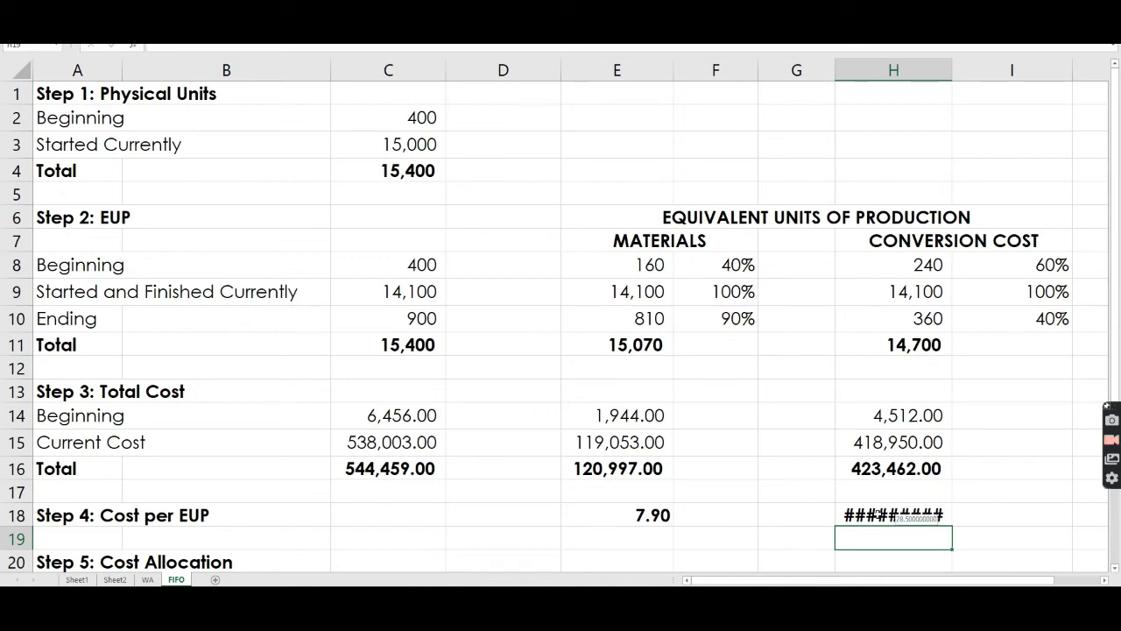
click(880, 514)
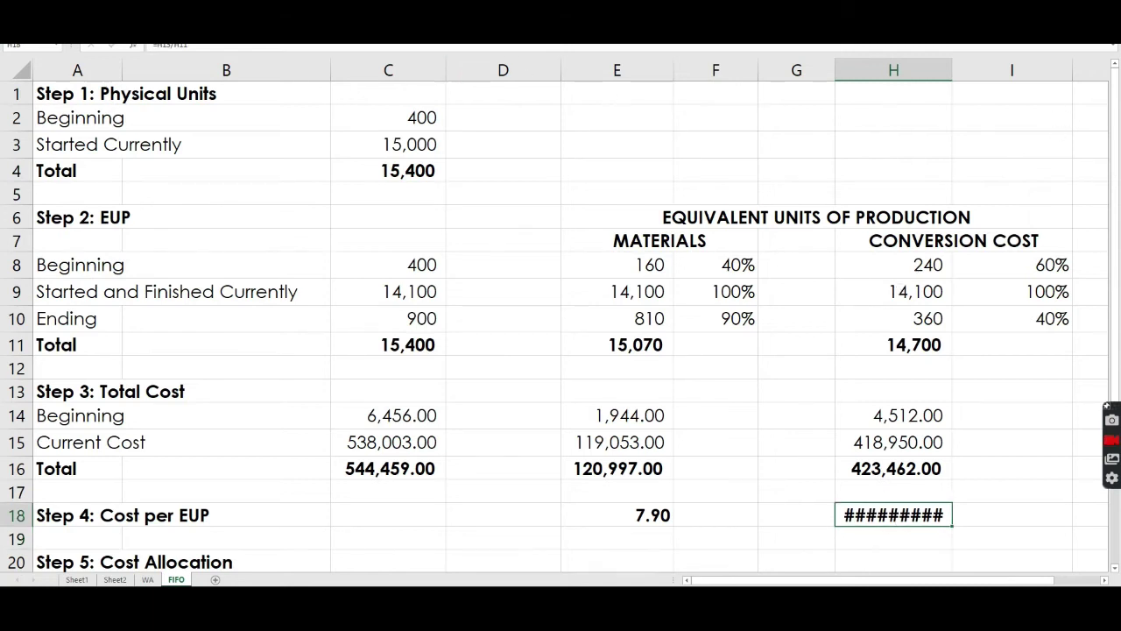
click(206, 46)
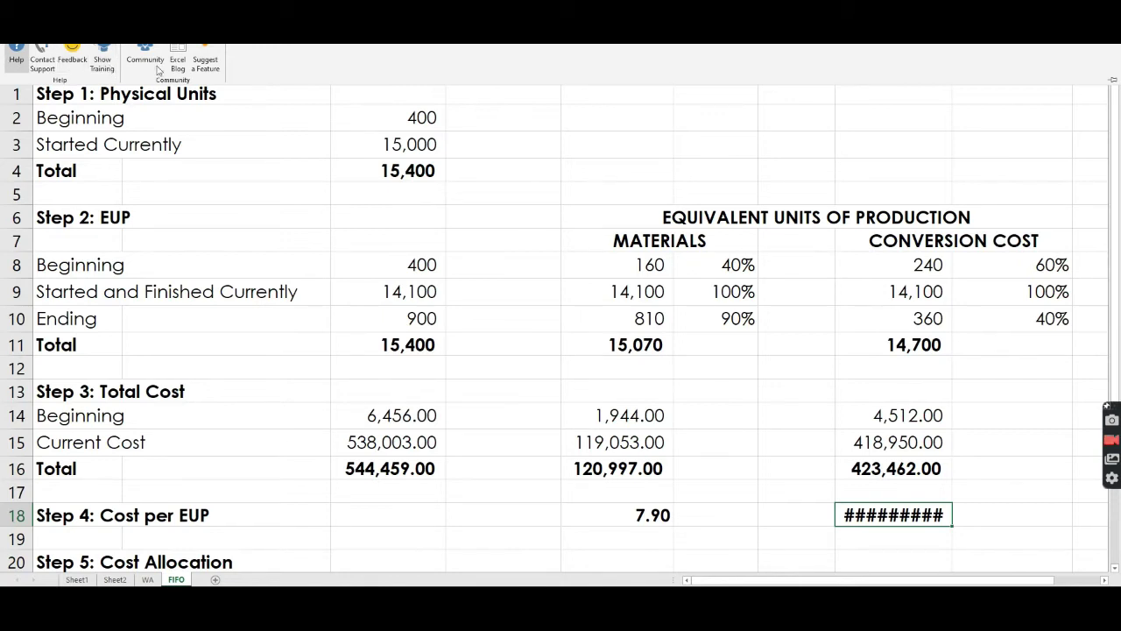
click(396, 175)
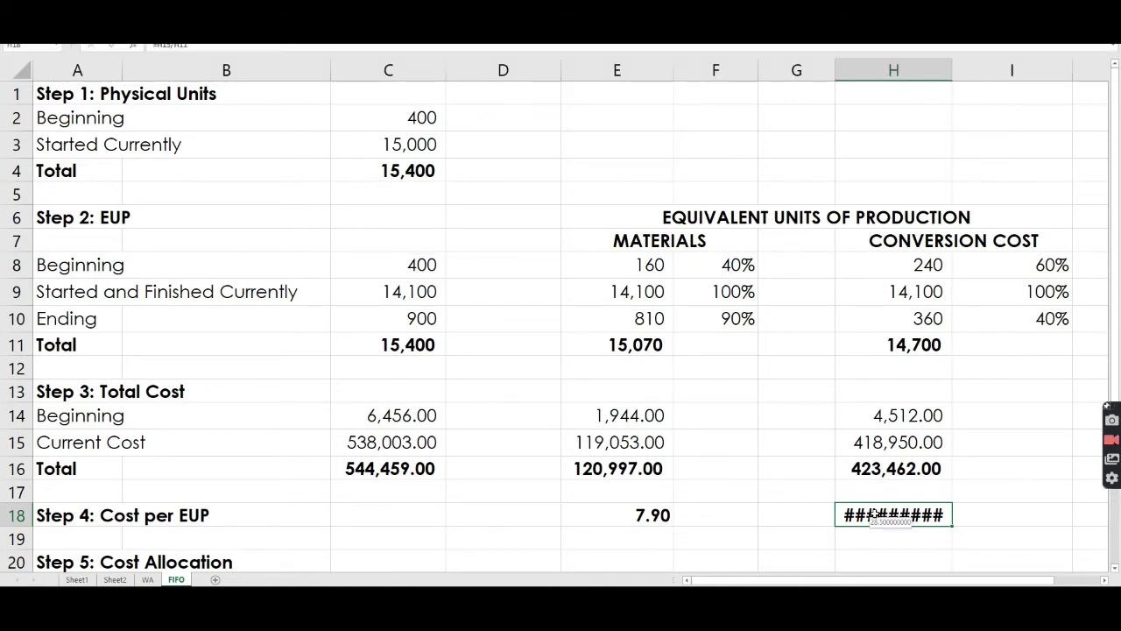
double_click(875, 515)
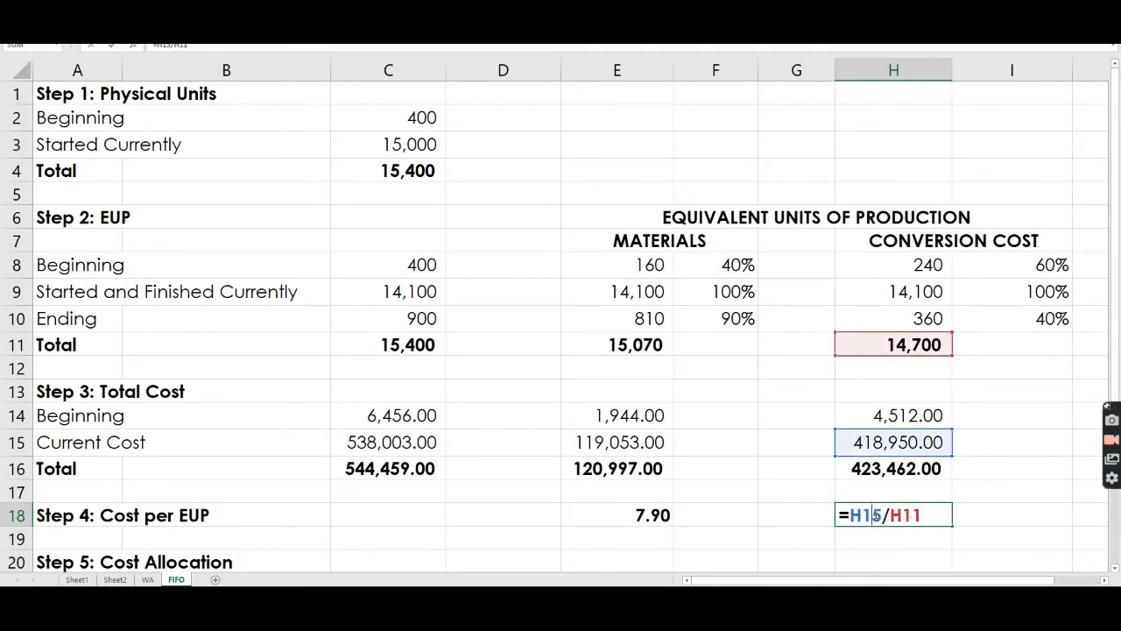
click(993, 509)
- Format the conversion cost per equivalent unit in H18 as a number with 2 decimal places
right_click(916, 520)
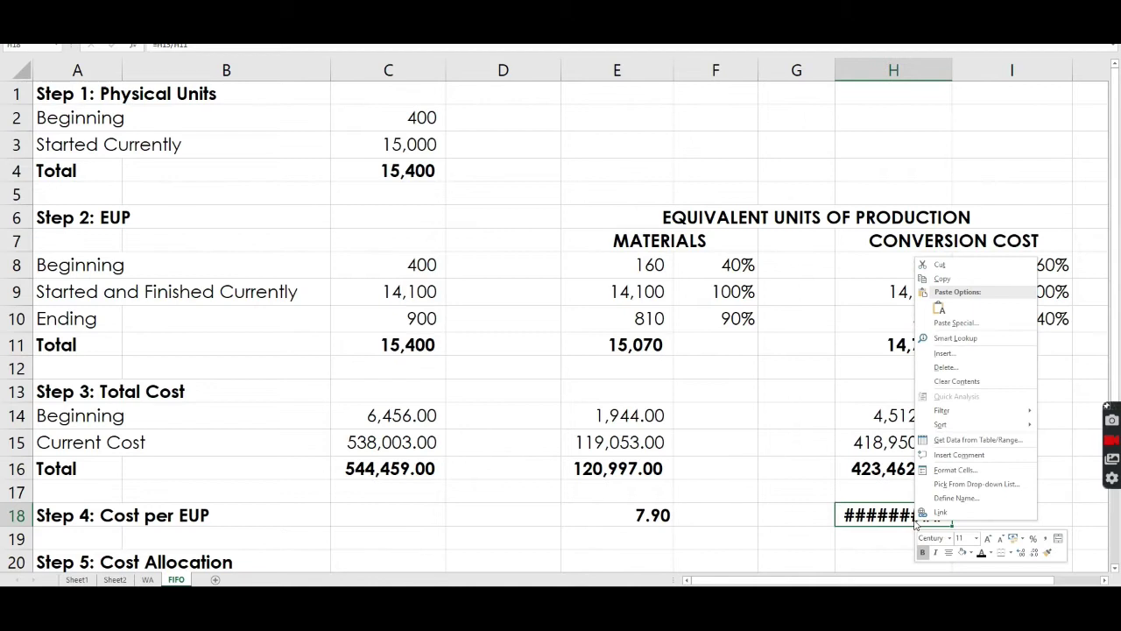
click(960, 470)
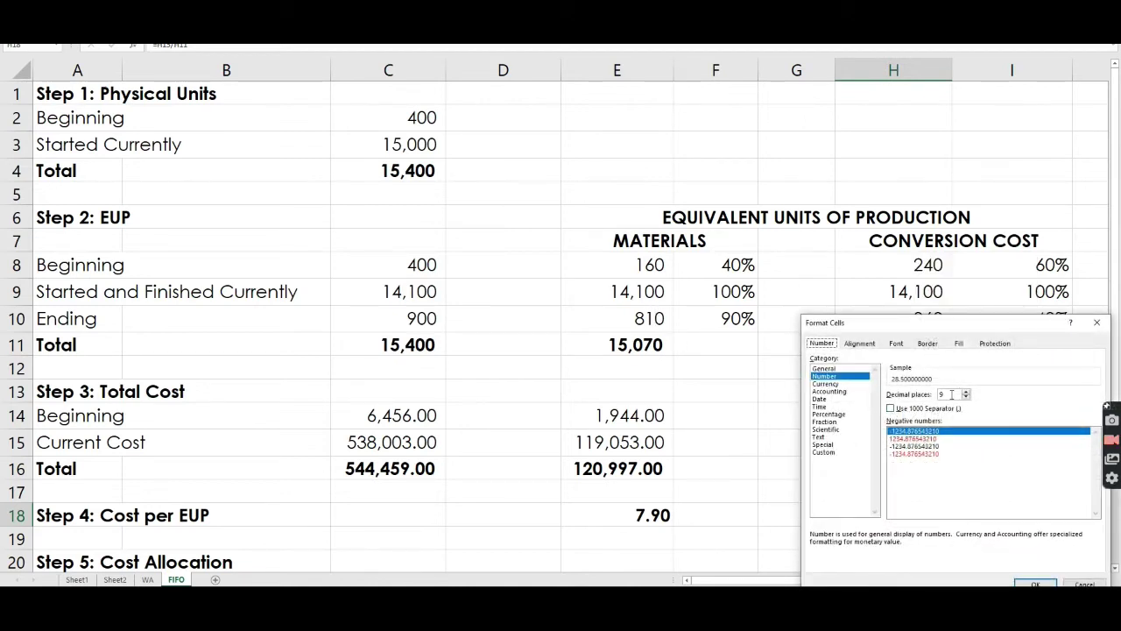
text(0)
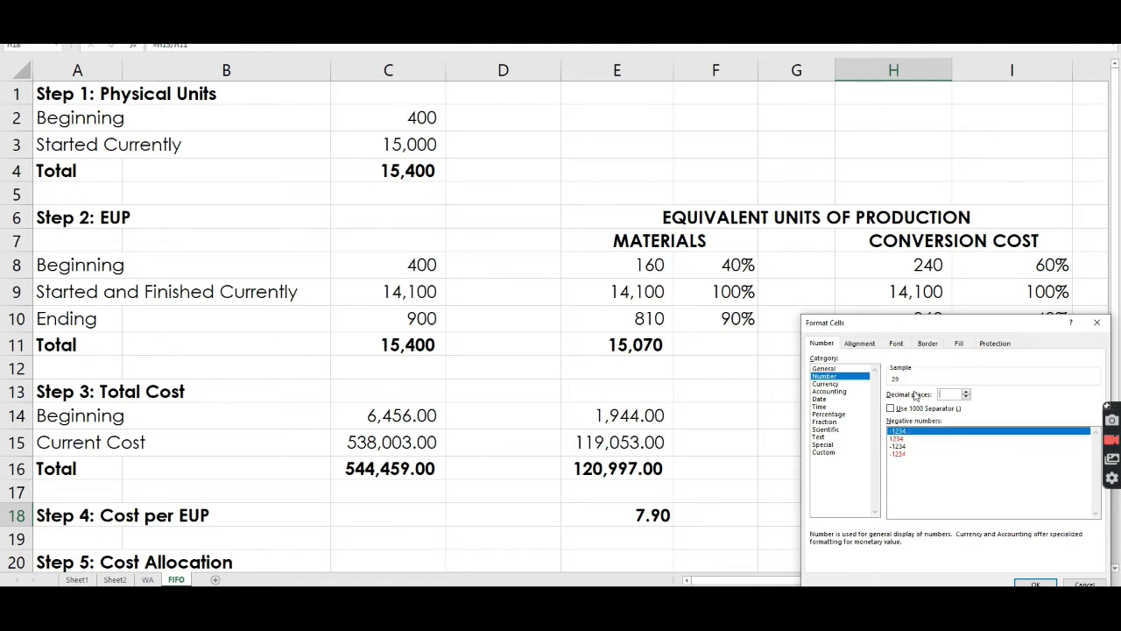
text(2)
click(1038, 585)
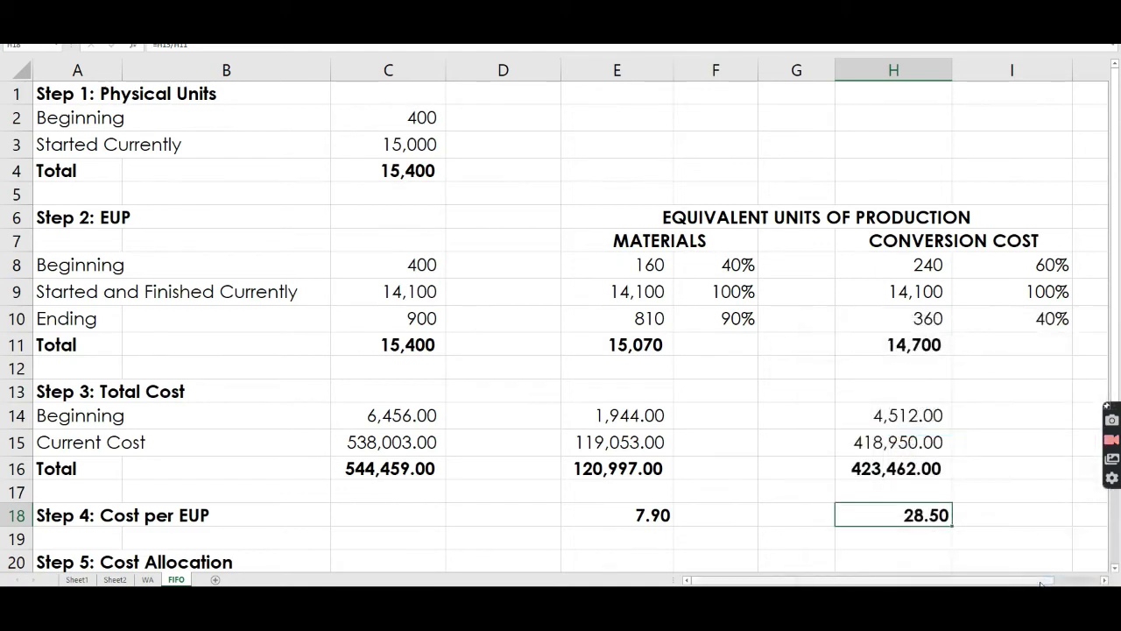
- Examine the Step 5 cost allocation for beginning, started and finished, and ending units, and compare its total with the Step 3 total cost
click(975, 510)
click(820, 496)
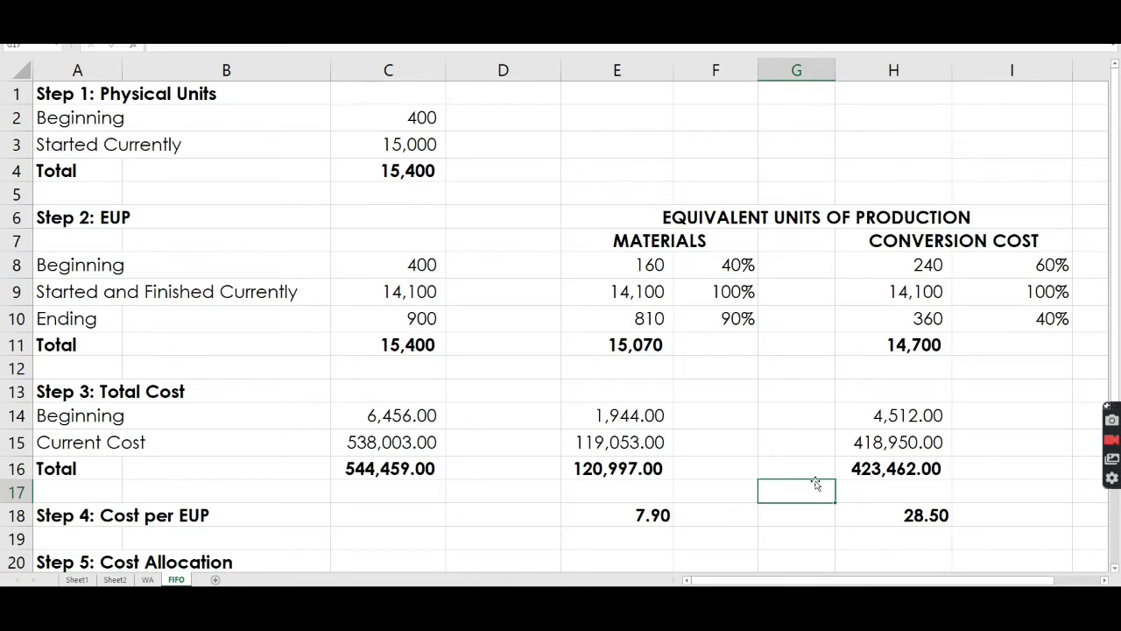
scroll(696, 459, down, 2)
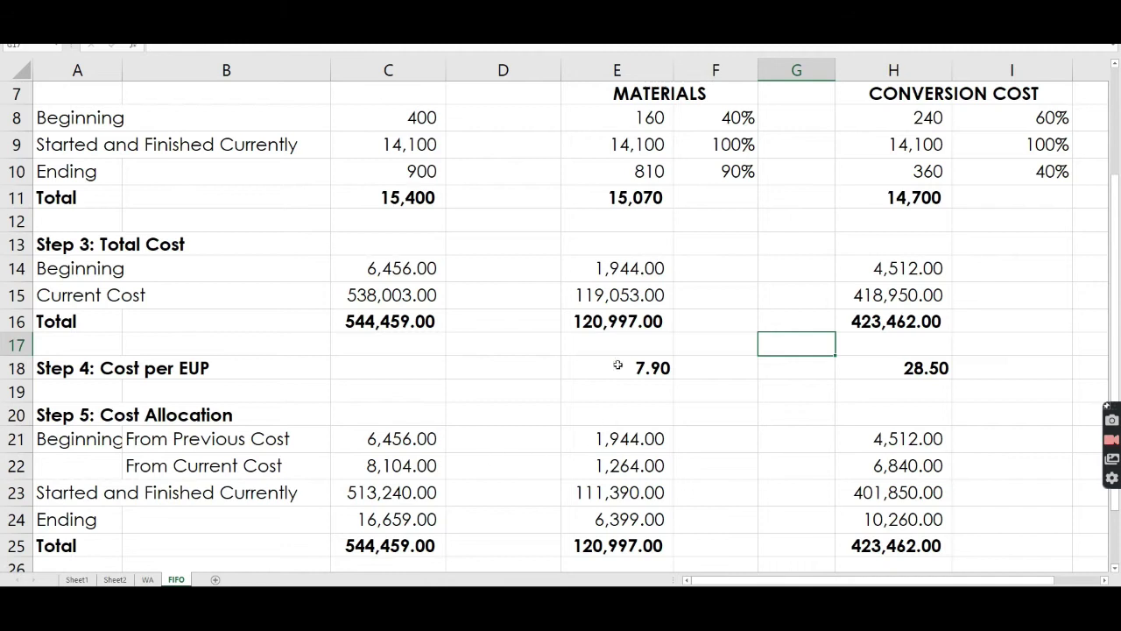
drag(617, 270, 897, 272)
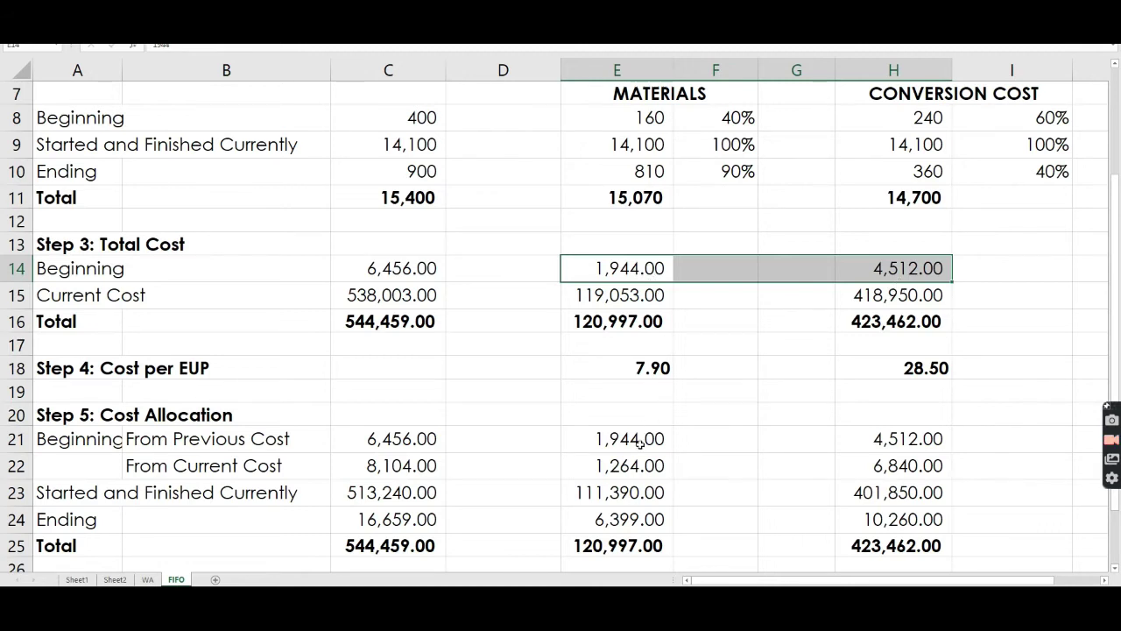
drag(630, 445, 876, 441)
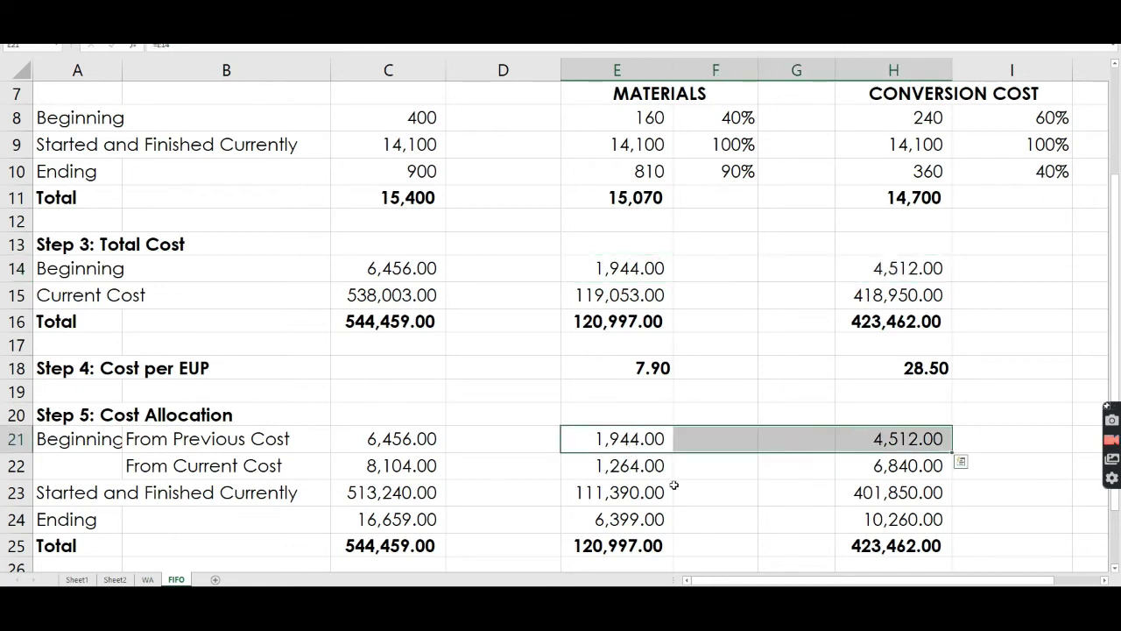
click(629, 473)
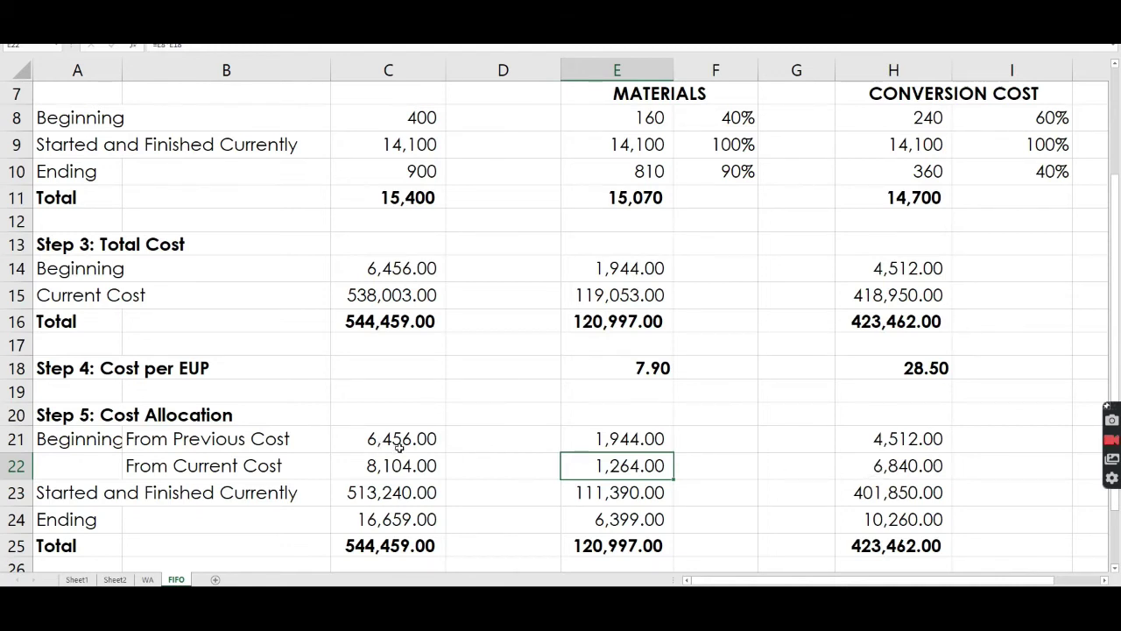
drag(399, 447, 394, 463)
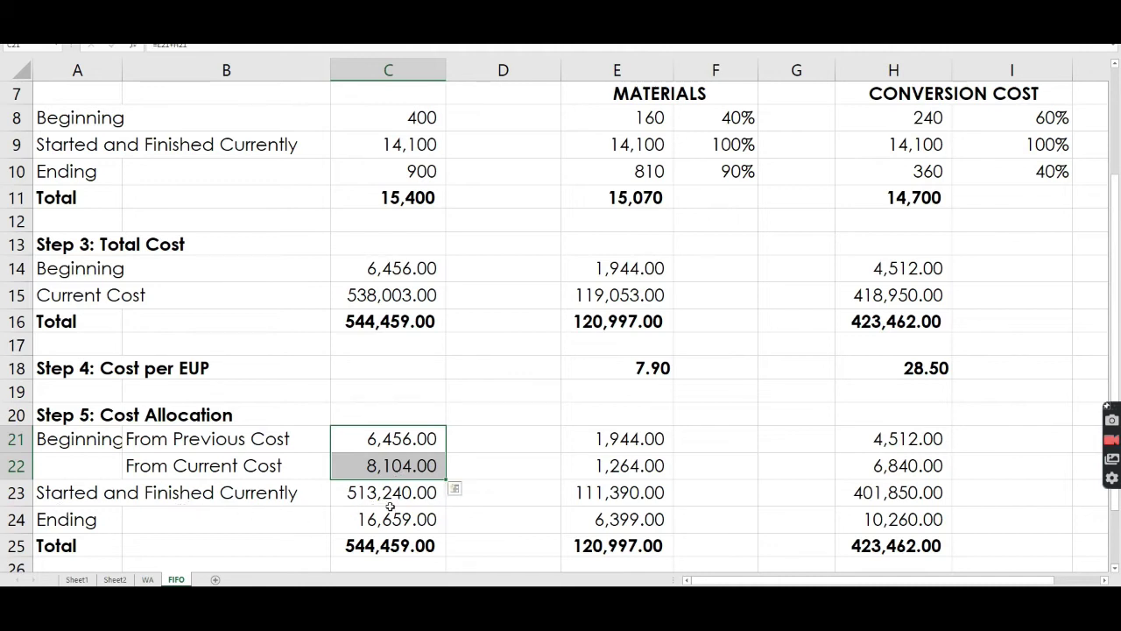
click(641, 495)
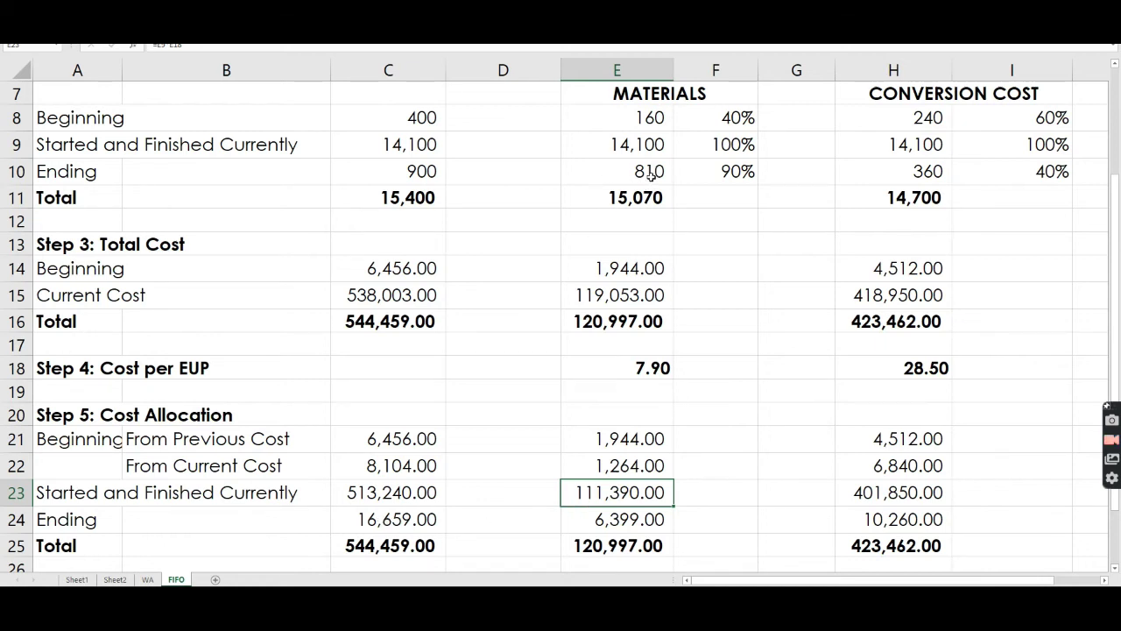
click(620, 520)
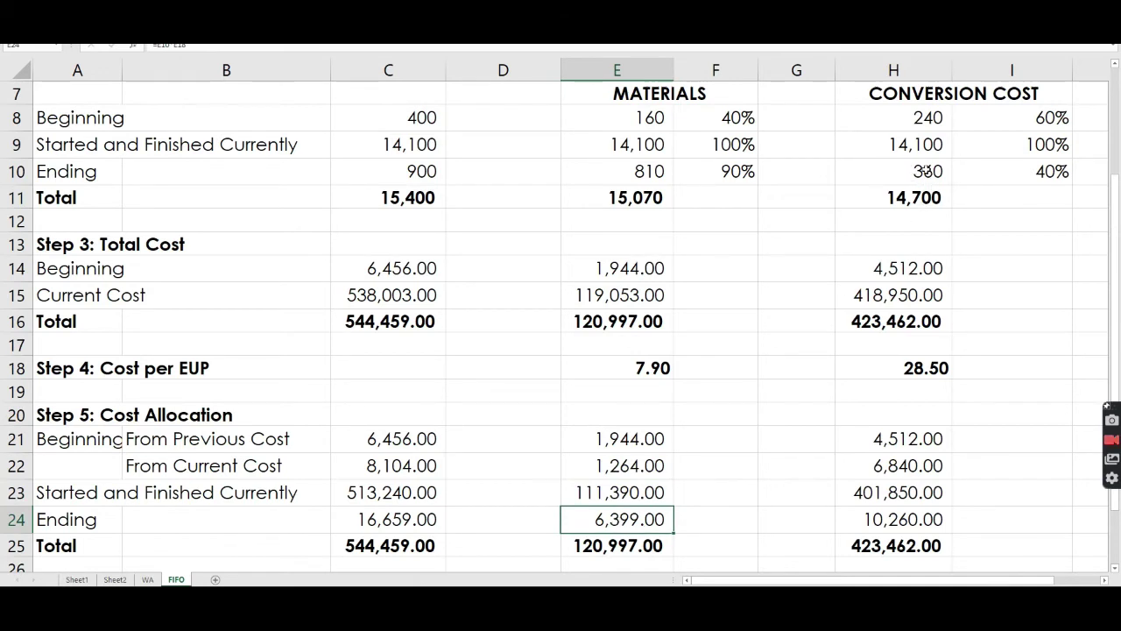
click(901, 519)
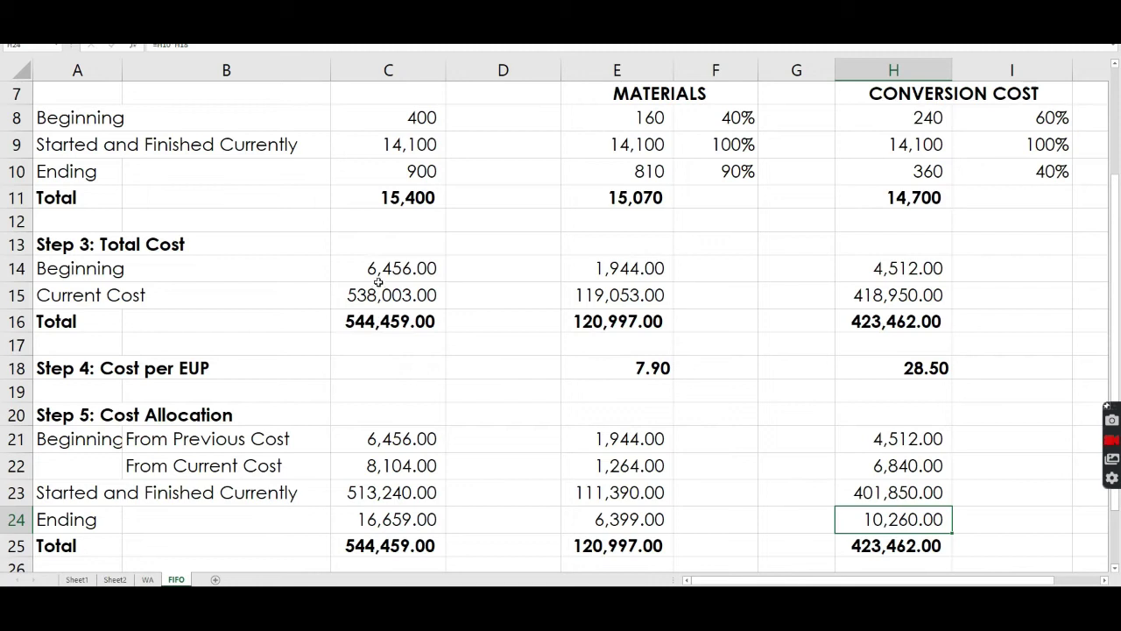
click(378, 320)
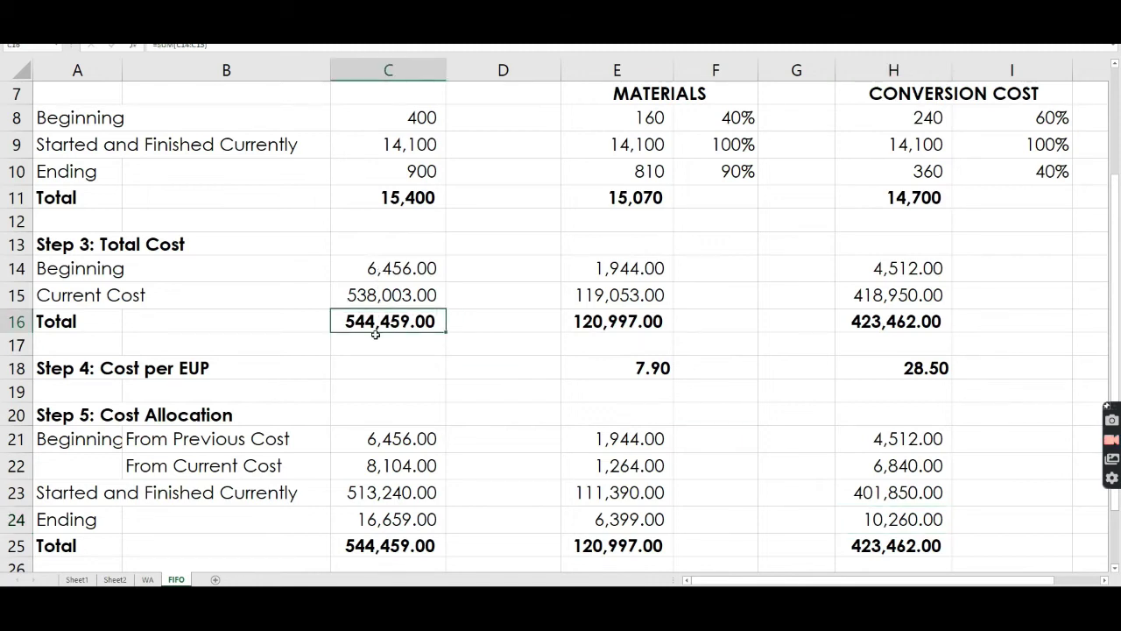
click(385, 550)
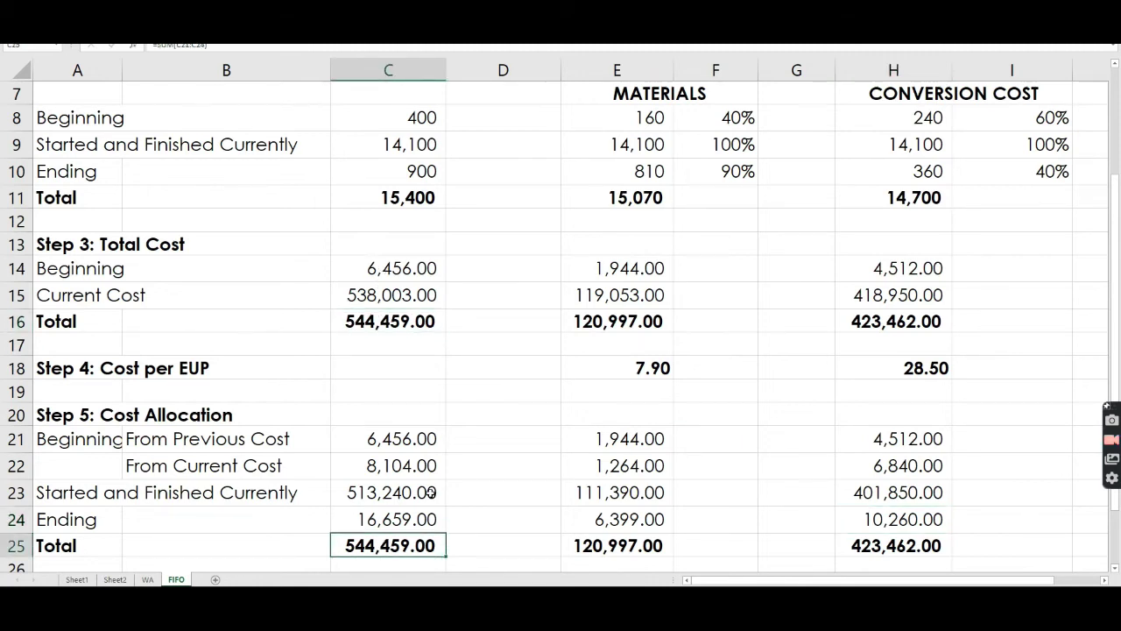
- Check the department wording in the Word problem and rename the debit account in A27 as "WIP - Second process"
scroll(484, 447, down, 1)
scroll(483, 447, down, 2)
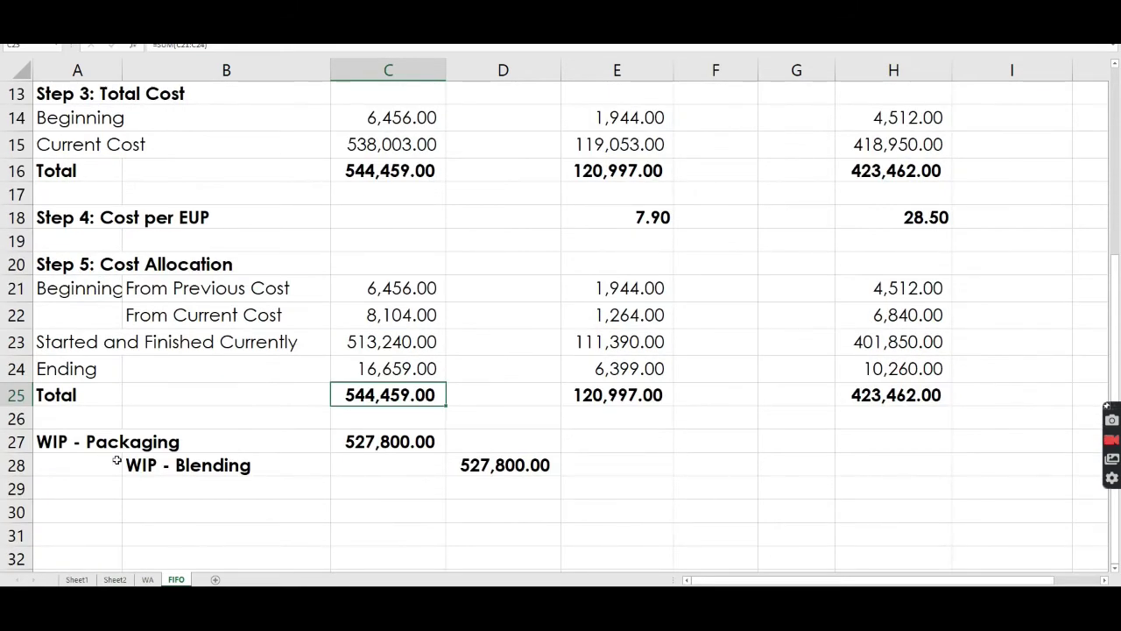
key(alt+Tab)
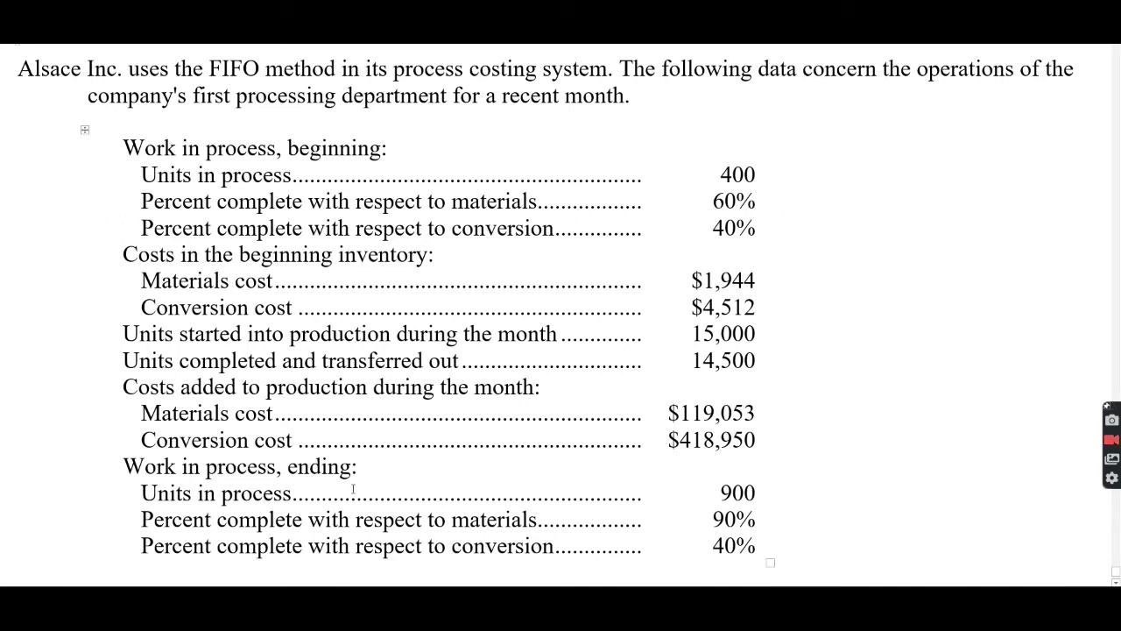
key(alt+Tab)
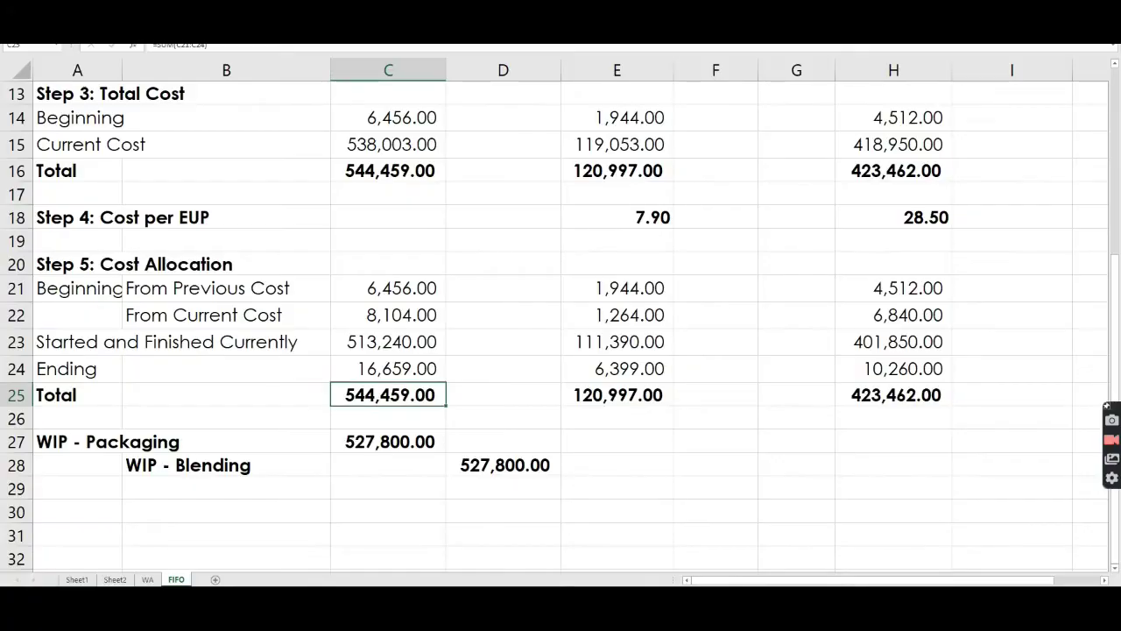
click(357, 449)
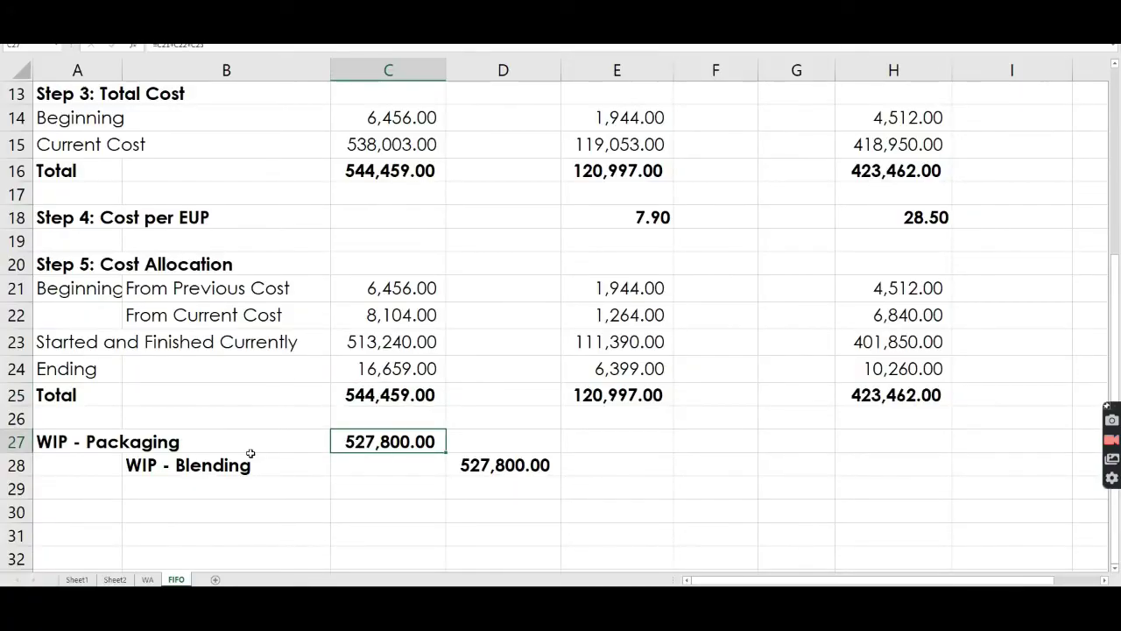
double_click(65, 442)
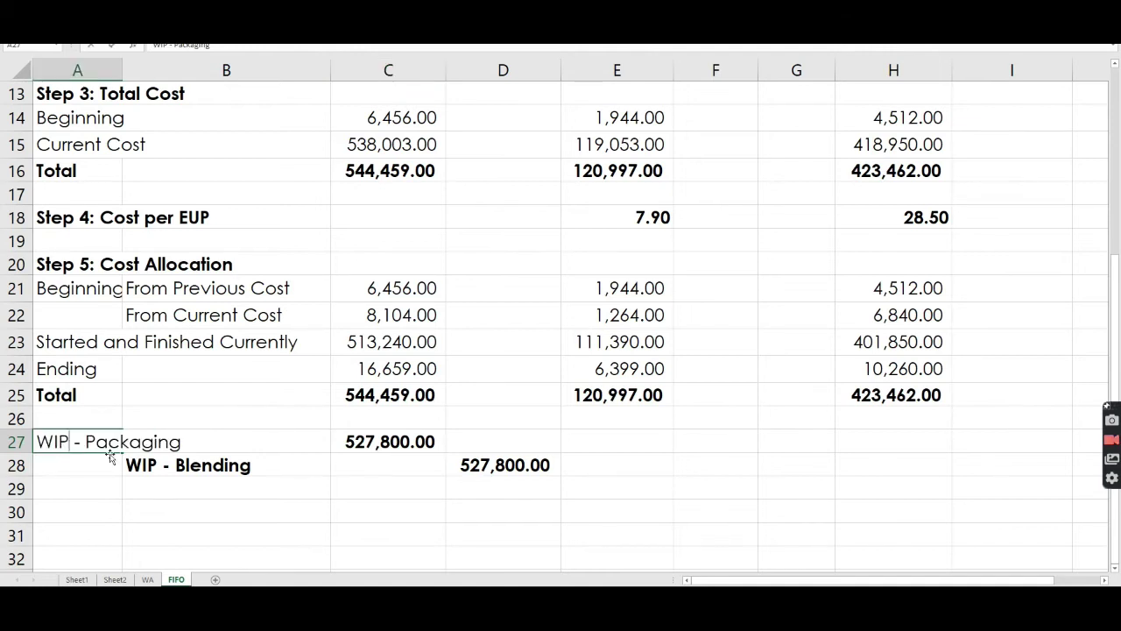
drag(182, 442, 87, 440)
text(Sec)
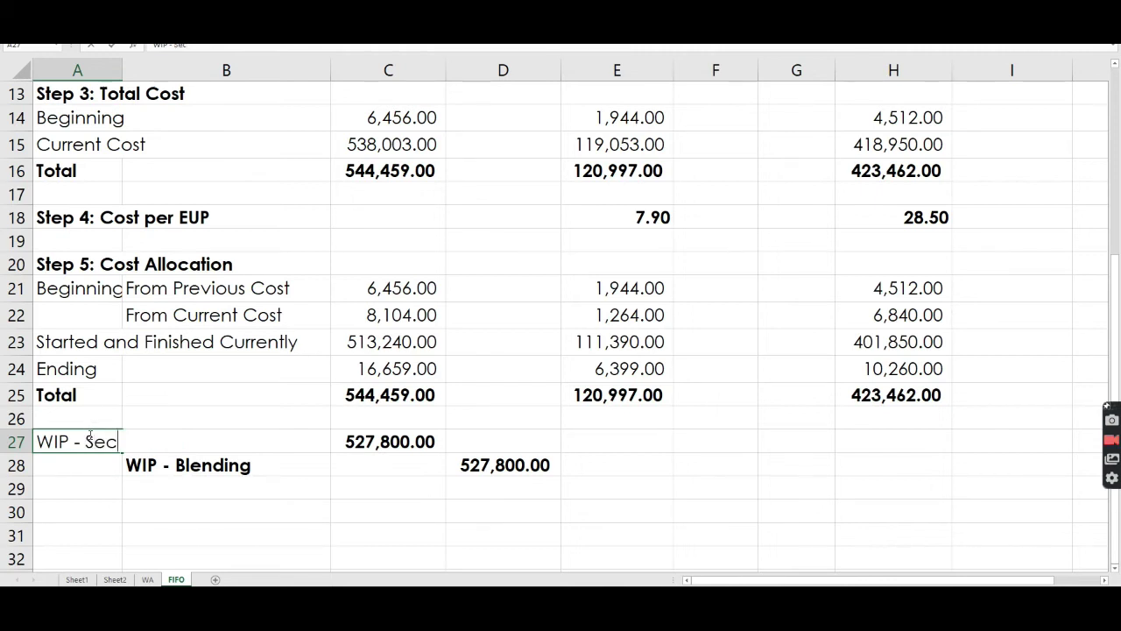
text(ond process)
key(Return)
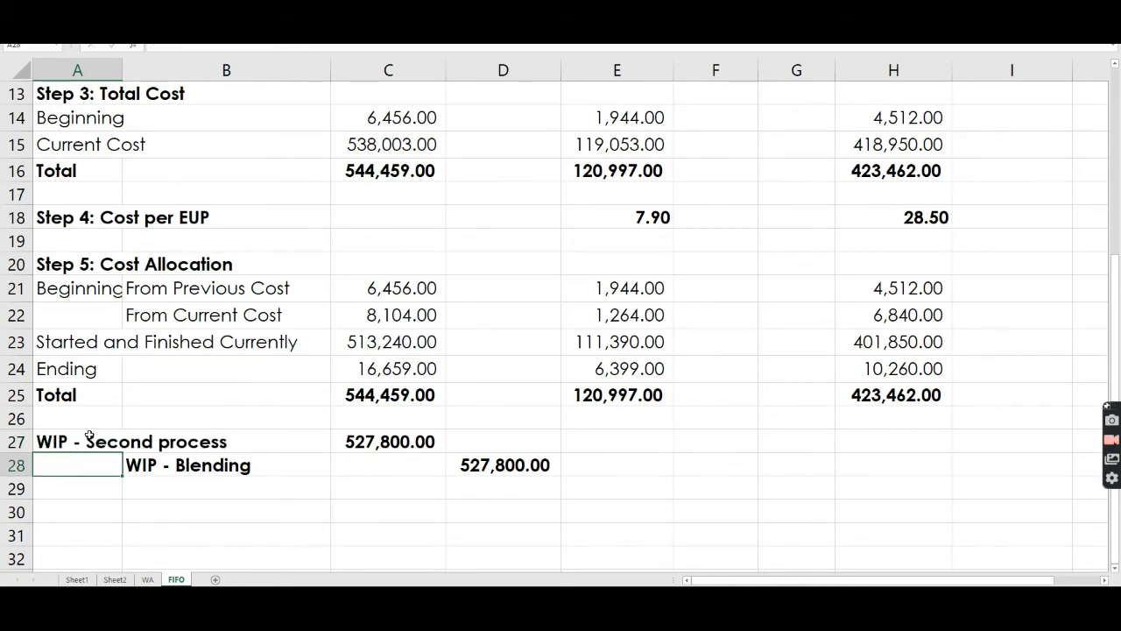
- Rename the credit account in B28 as "WIP - First Process"
key(Right)
drag(258, 470, 175, 466)
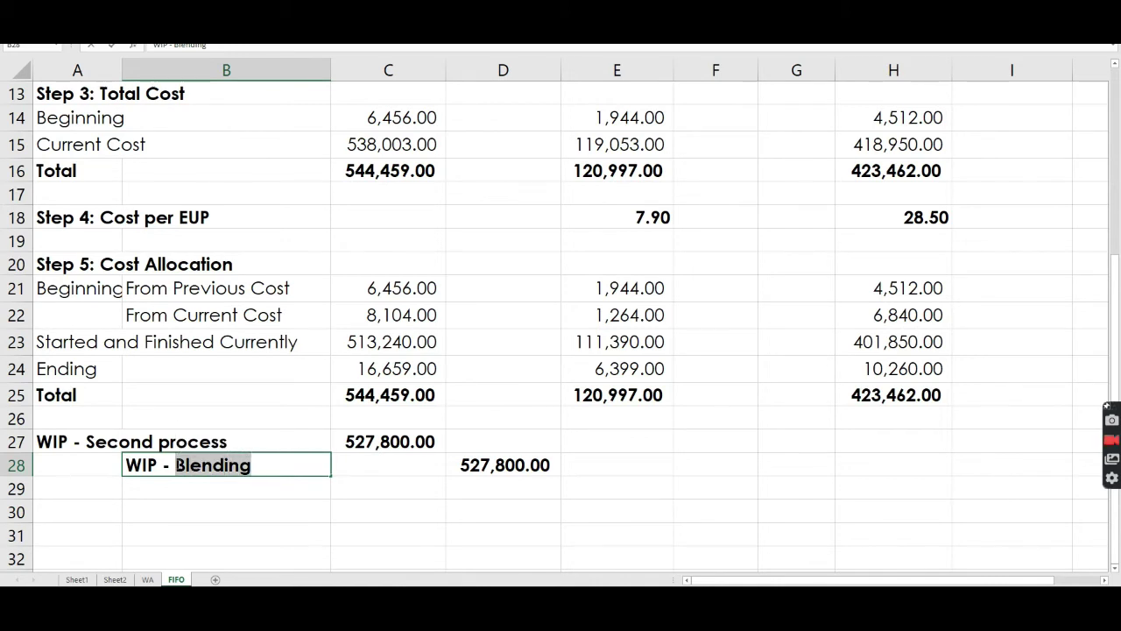
text(First Process)
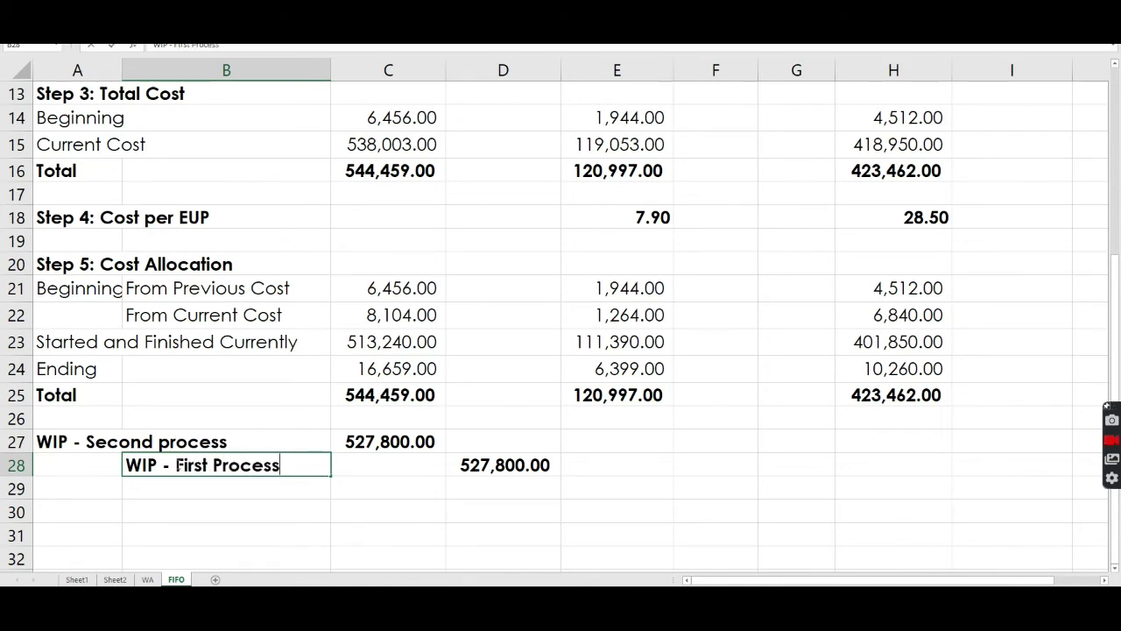
key(Return)
- Capitalize the last word of the account name in A27 so it reads "WIP - Second Process"
double_click(170, 449)
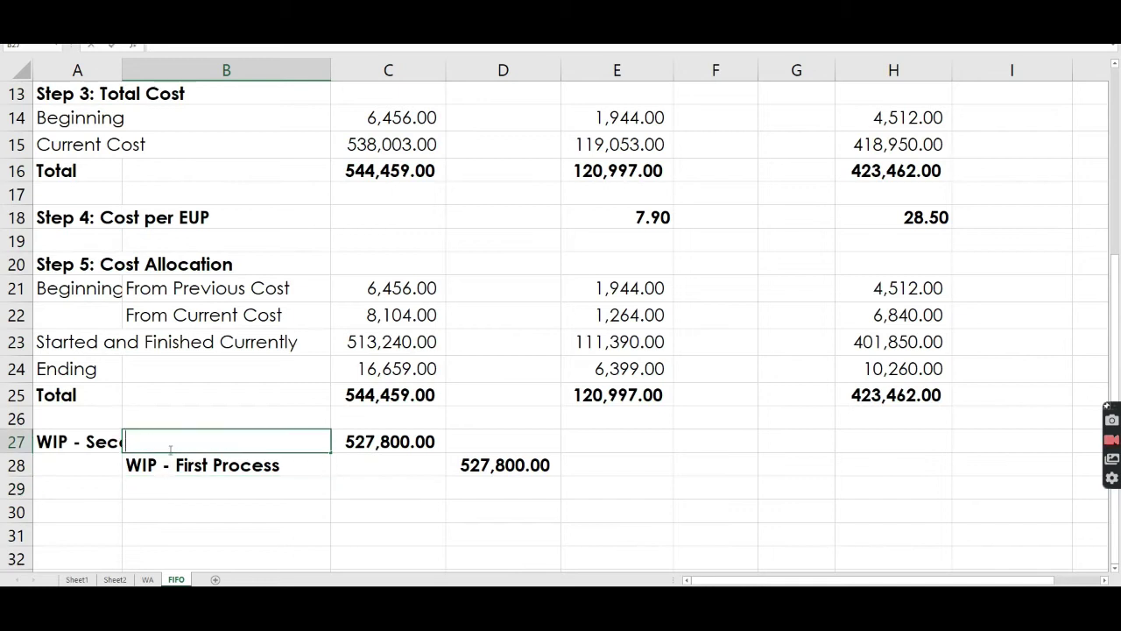
click(103, 440)
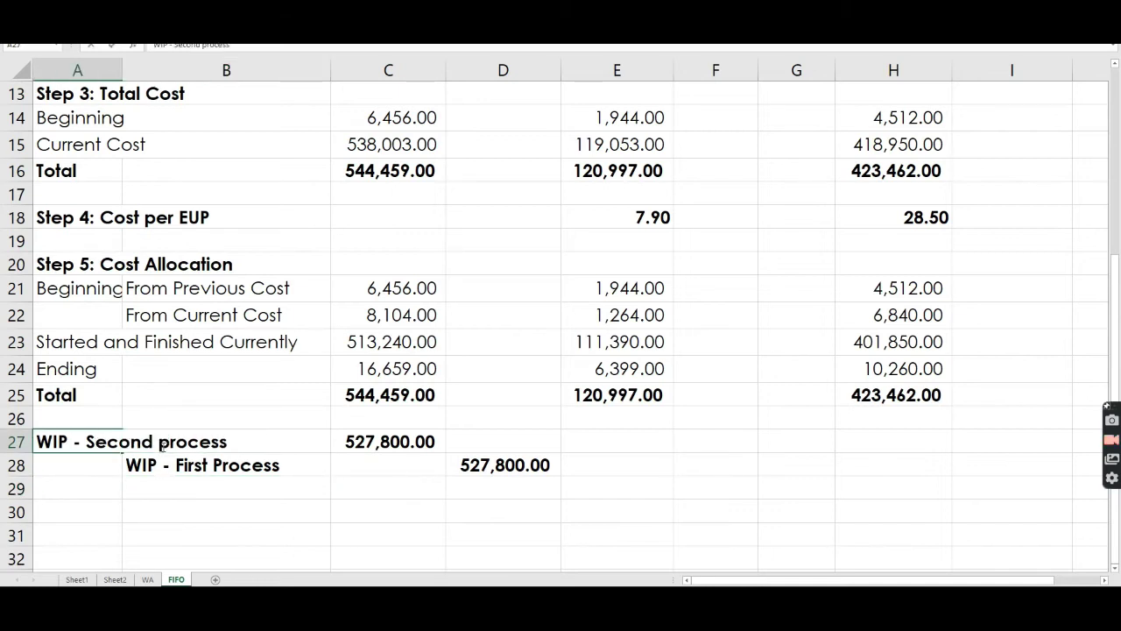
double_click(162, 446)
key(Delete)
text(P)
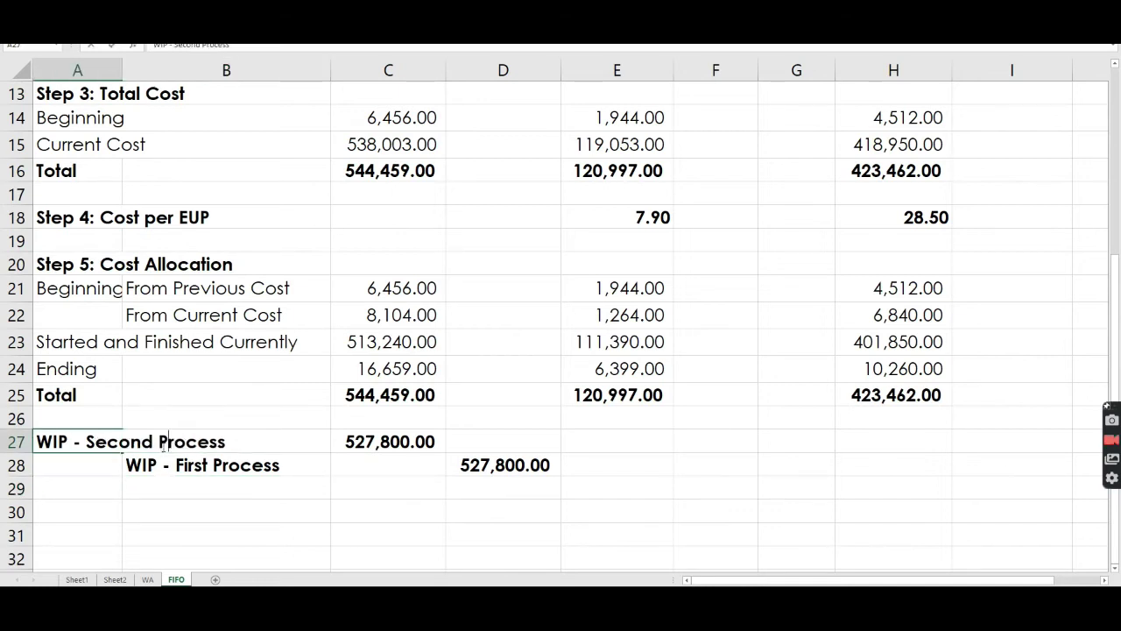
key(Return)
click(303, 488)
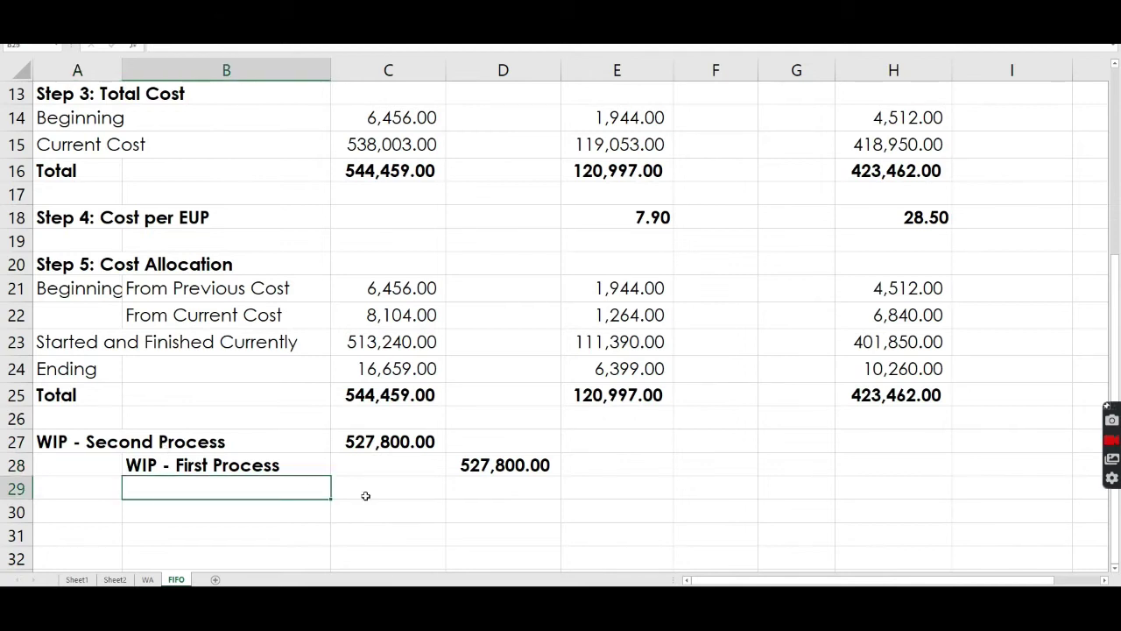
- Examine the debit amount in C27 against the beginning and started-and-finished costs in C21:C23 that it adds up
click(389, 442)
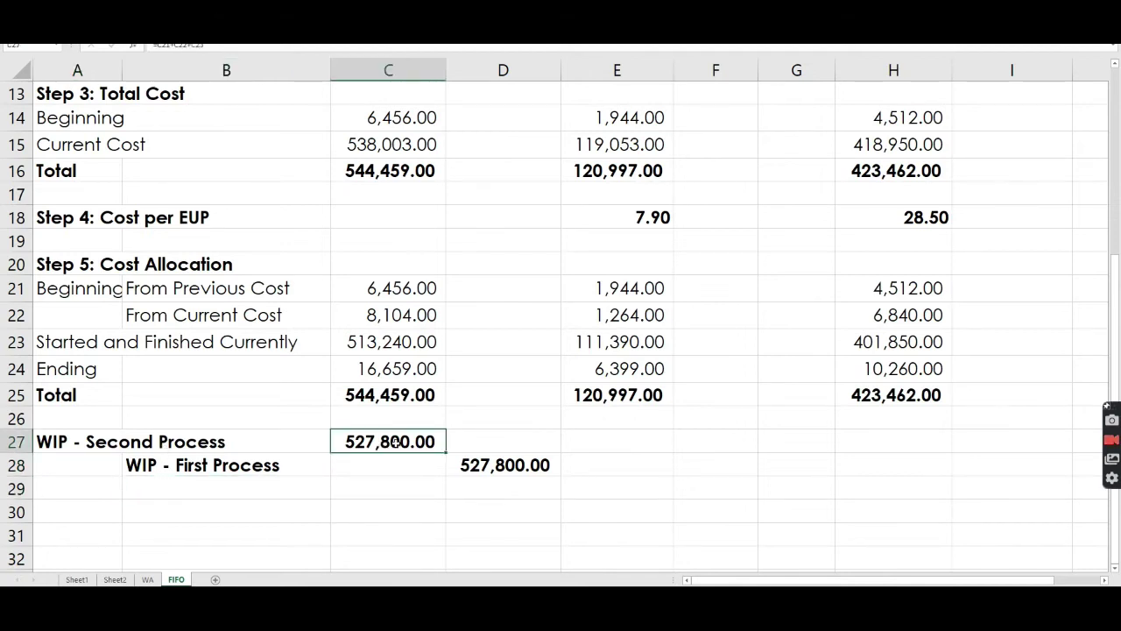
drag(401, 289, 399, 343)
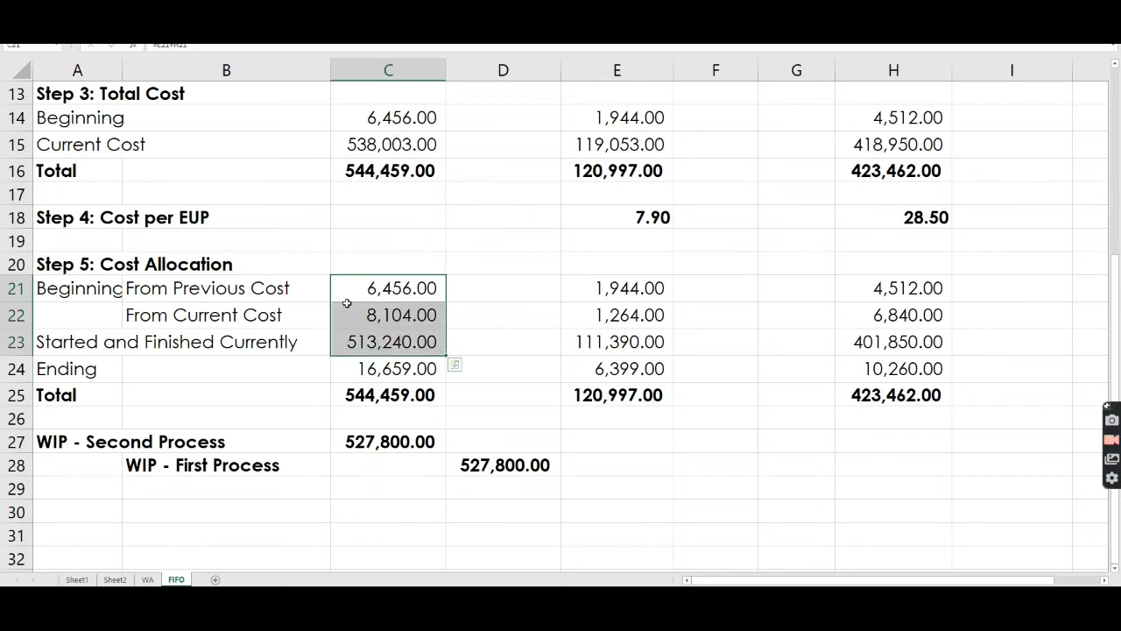
click(404, 447)
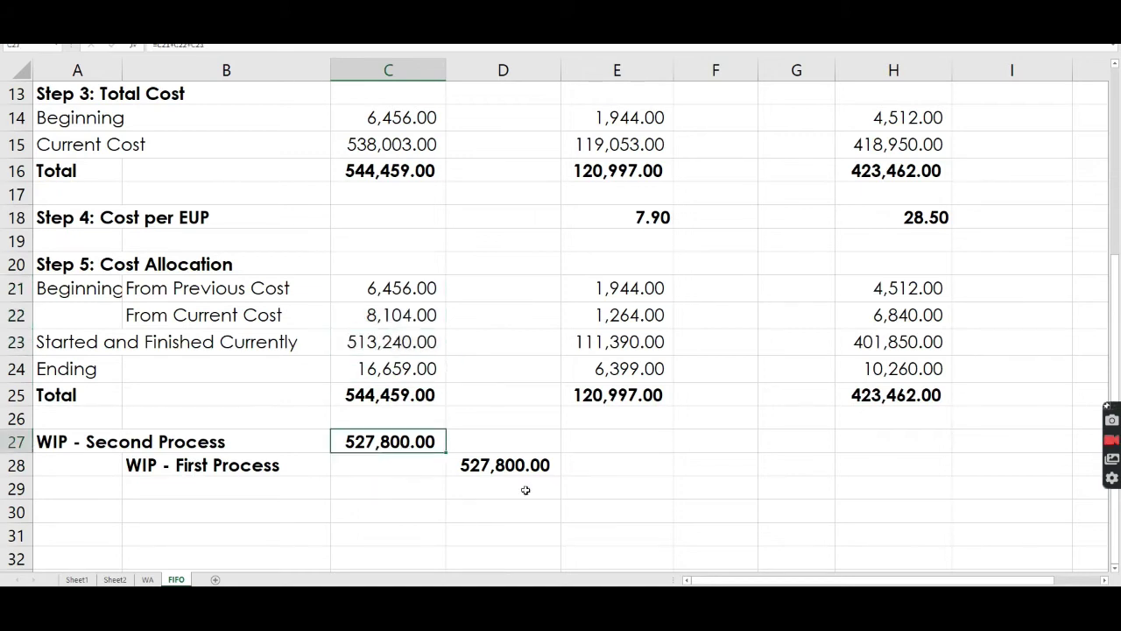
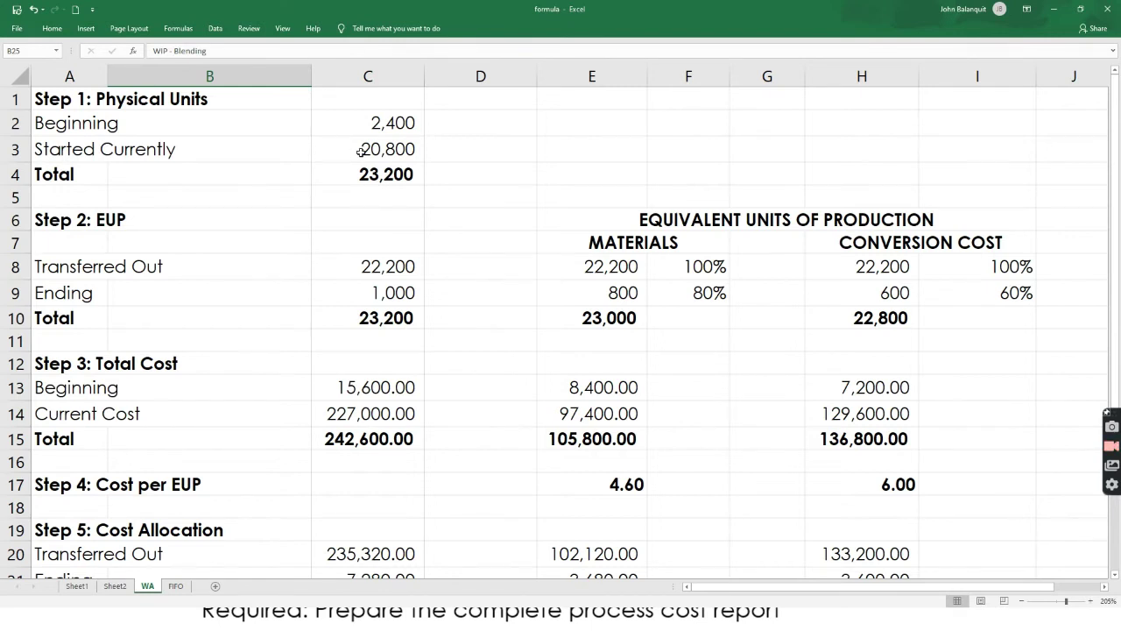
- Switch to the slide show with the Vignon Inc. problem, turn on the laser pointer and look up the beginning and started units
key(alt+Tab)
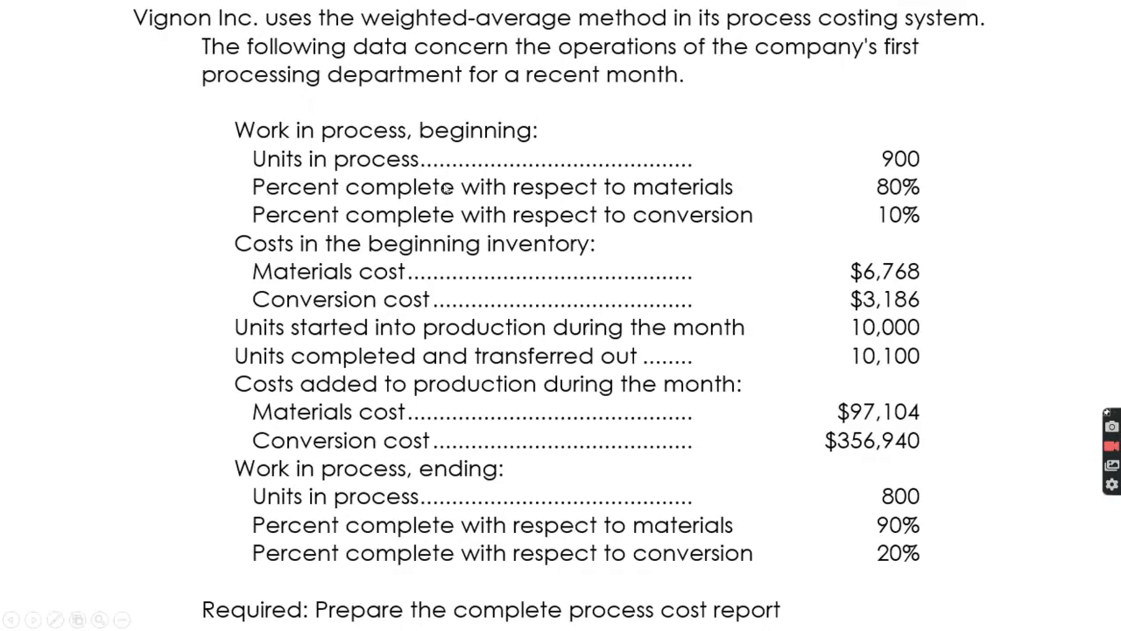
click(54, 620)
click(53, 516)
key(alt+Tab)
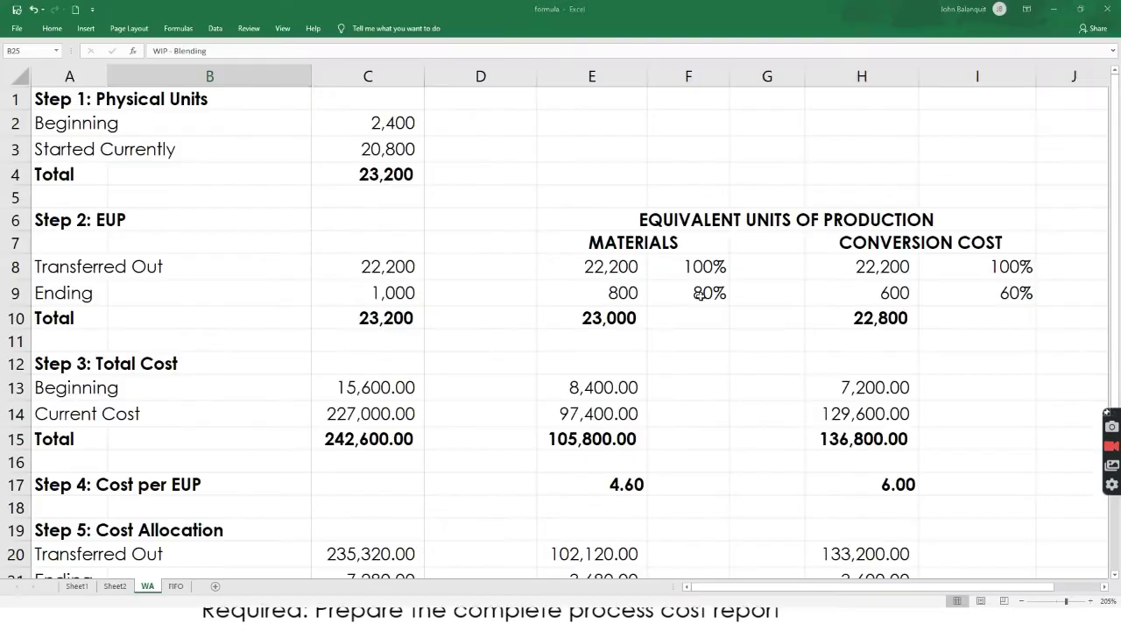
- On the WA sheet, set the beginning units in C2 to 900 and the units started currently in C3 to 10000
click(386, 122)
text(900)
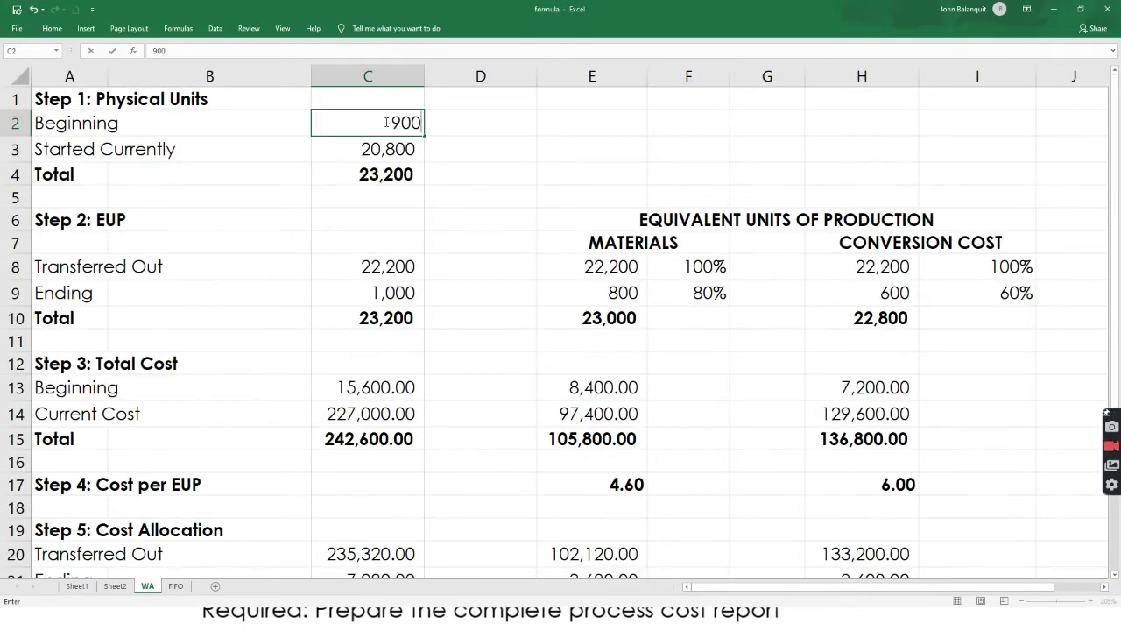
key(Return)
text(10000)
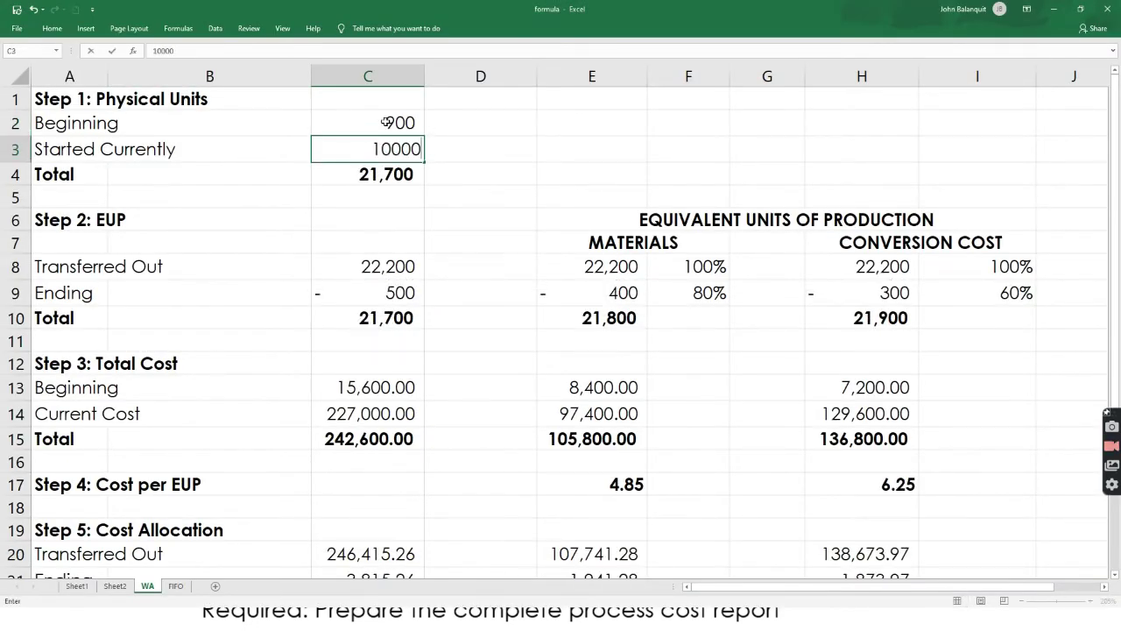
key(Return)
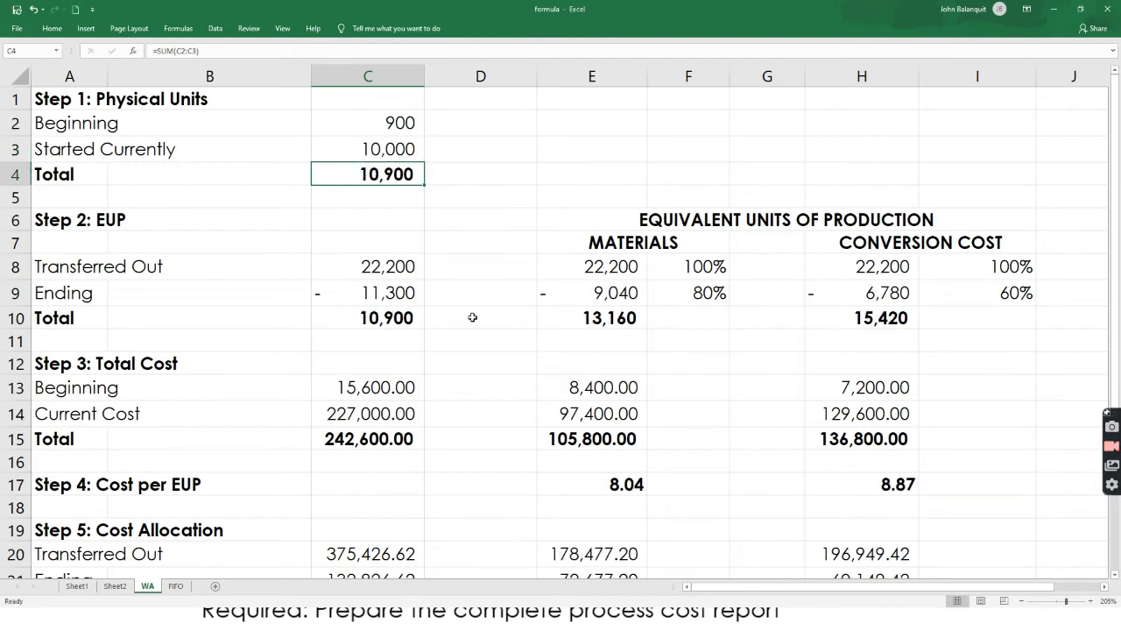
- Look up the units completed and transferred out on the Vignon Inc. slide and set the transferred-out units in C8 to 10100
key(alt+Tab)
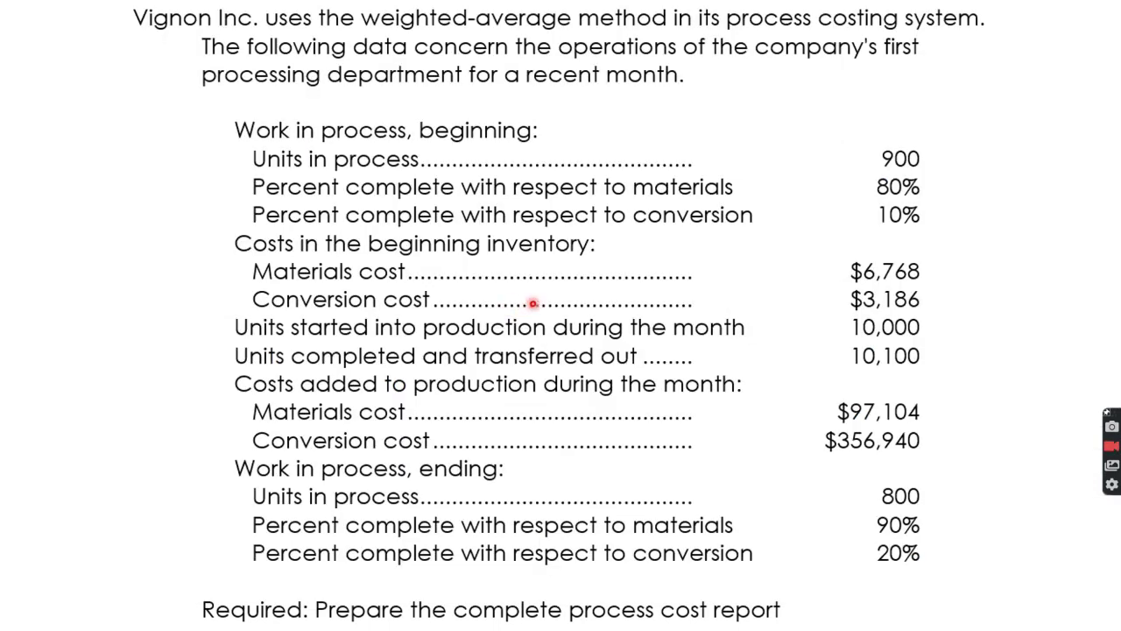
key(alt+Tab)
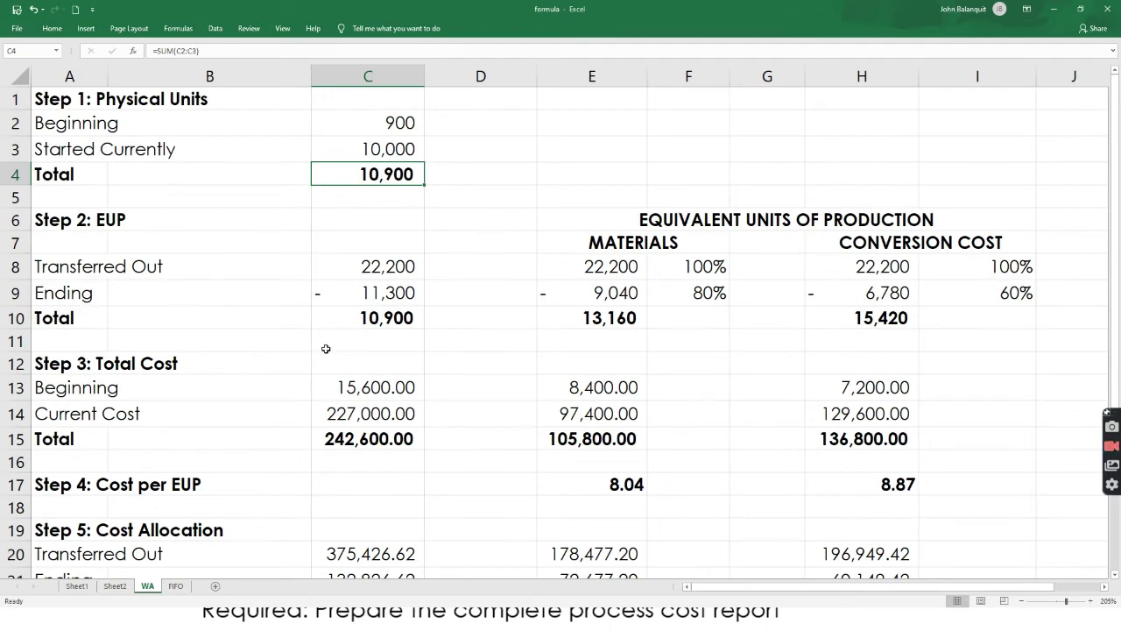
key(alt+Tab)
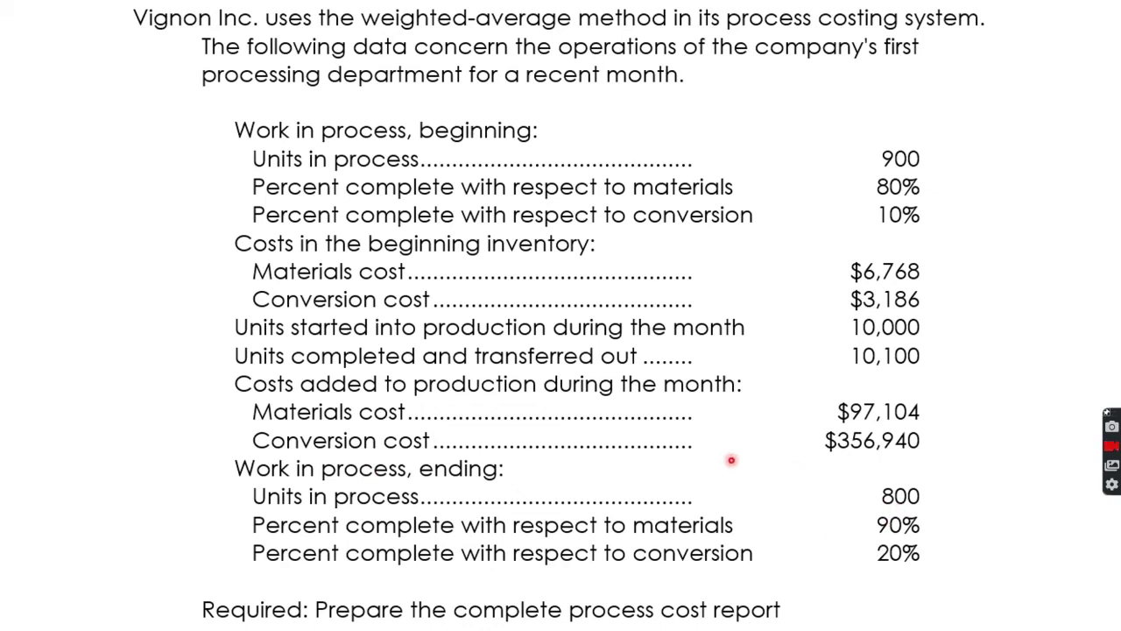
key(alt+Tab)
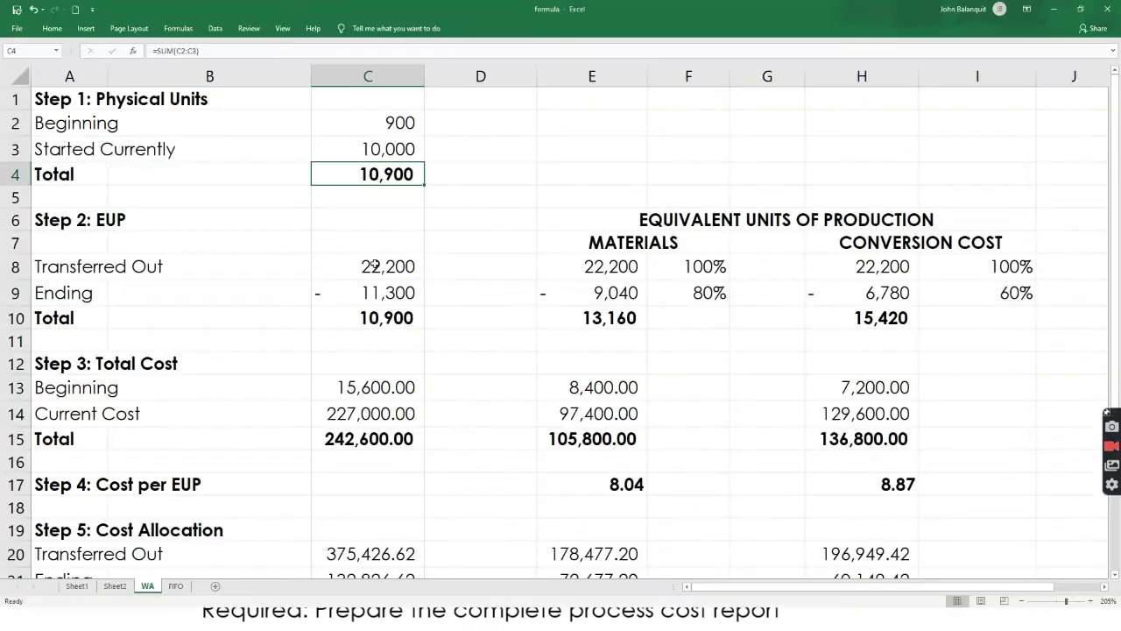
click(372, 265)
text(10100)
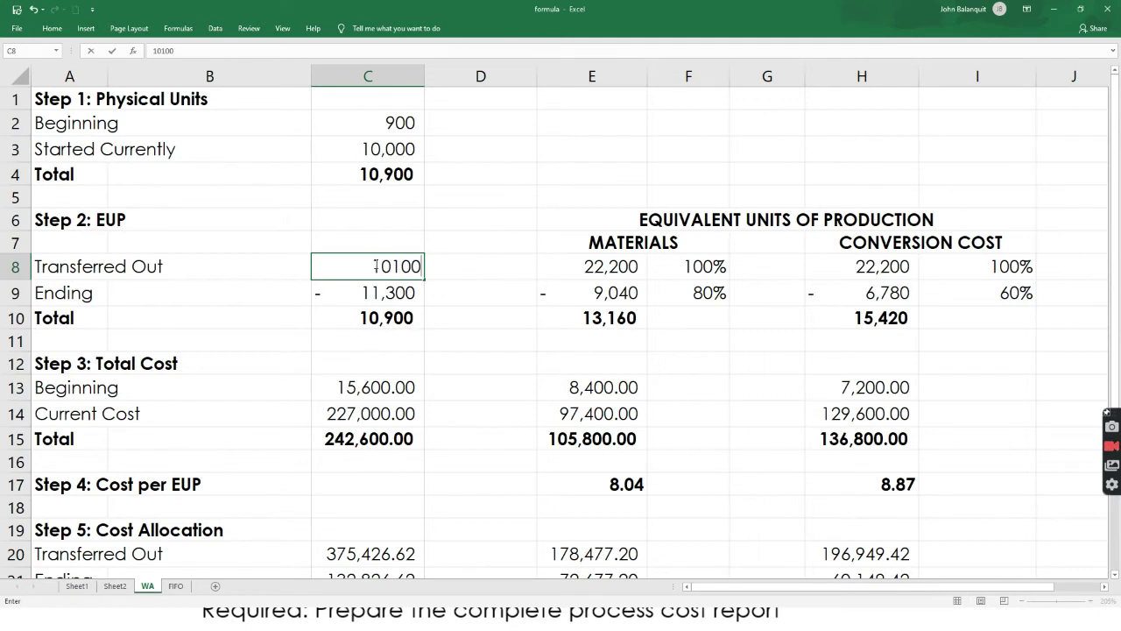
key(Return)
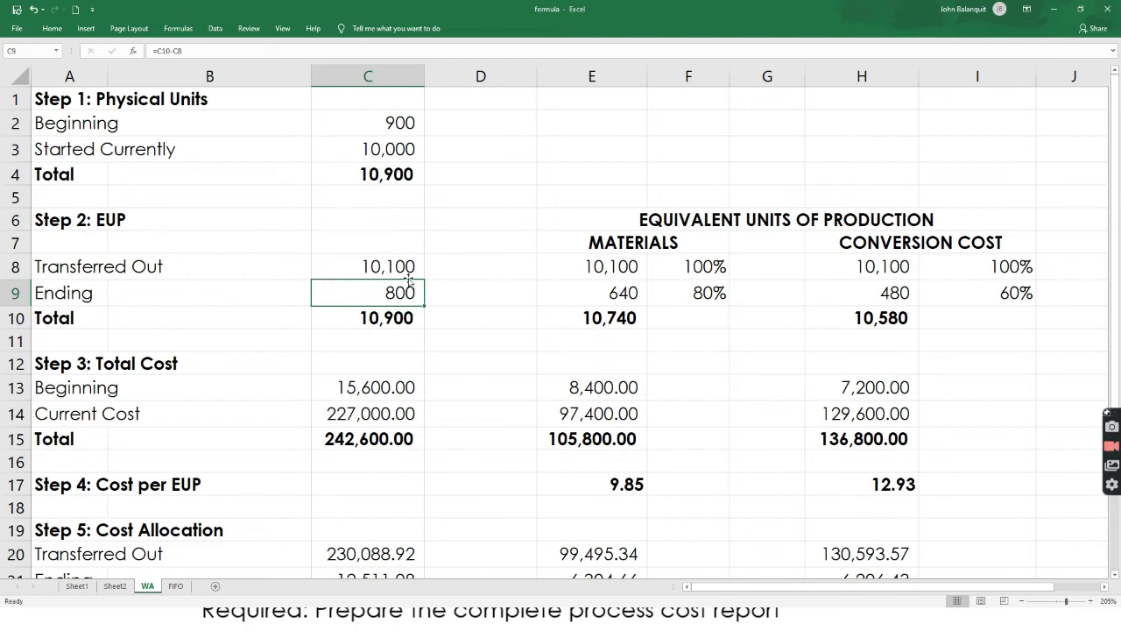
- Check the ending completion percentages on the problem slide and set the ending materials percentage in F9 to 90%
click(672, 272)
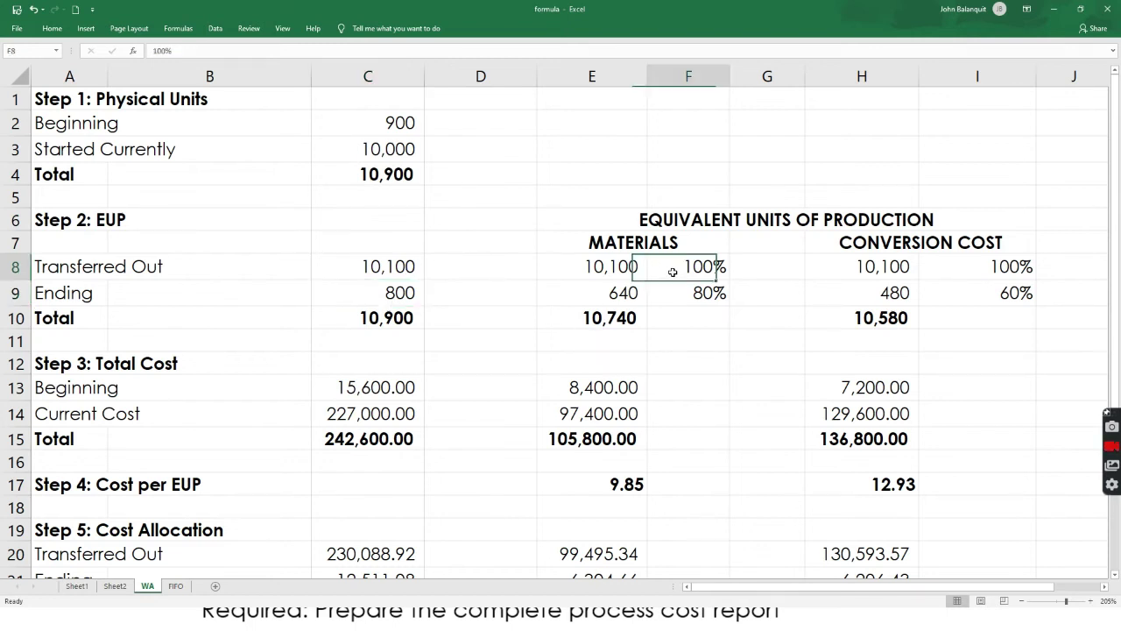
click(865, 273)
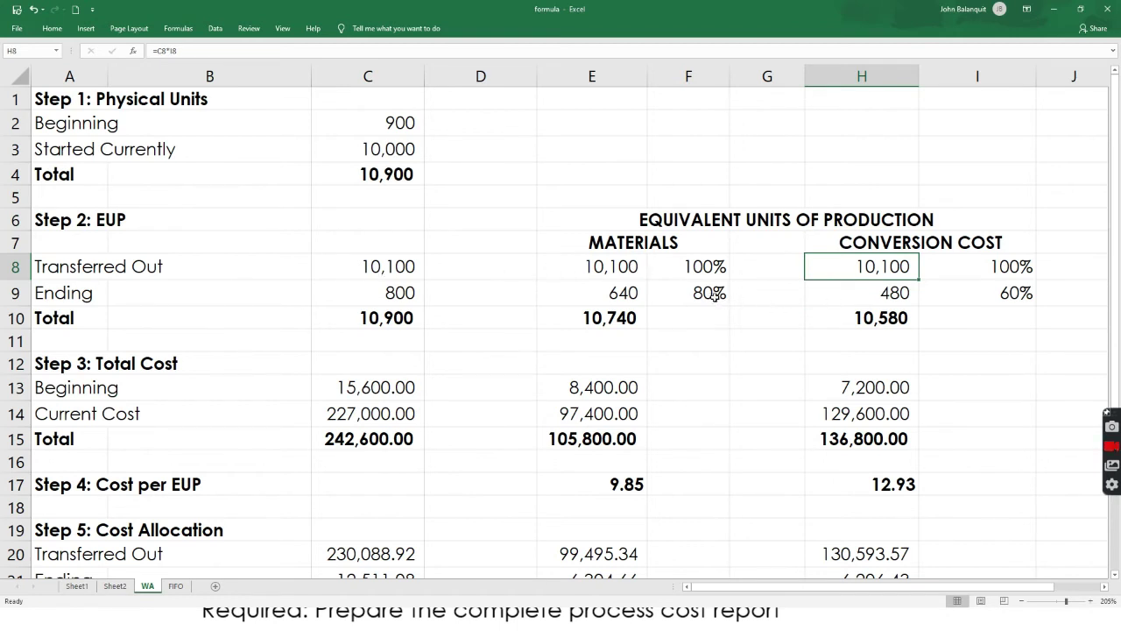
key(alt+Tab)
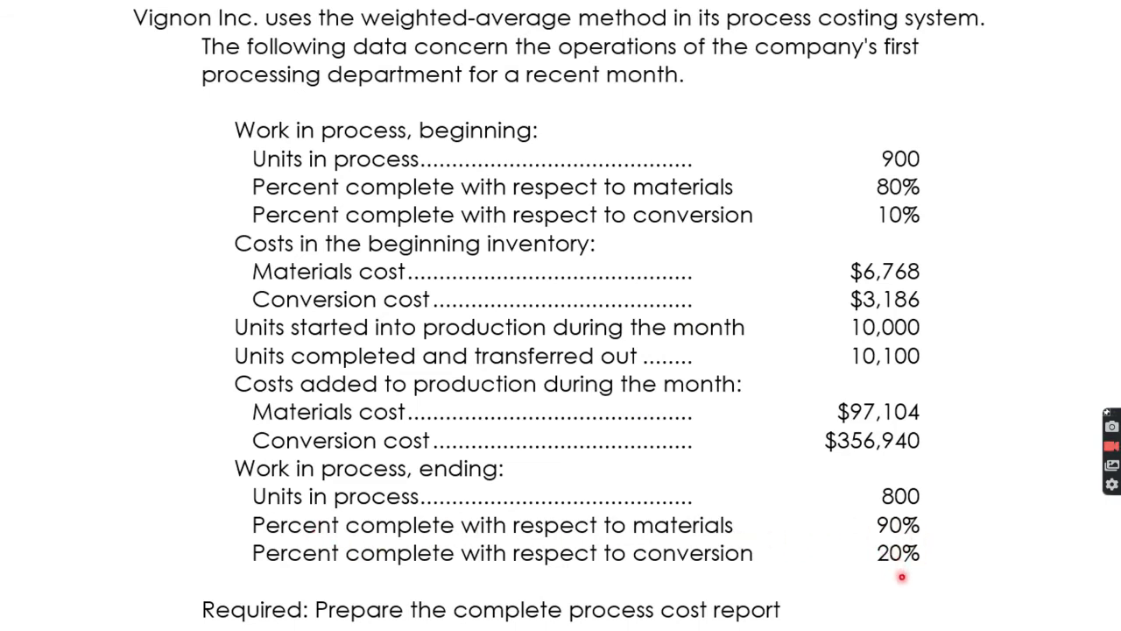
key(alt+Tab)
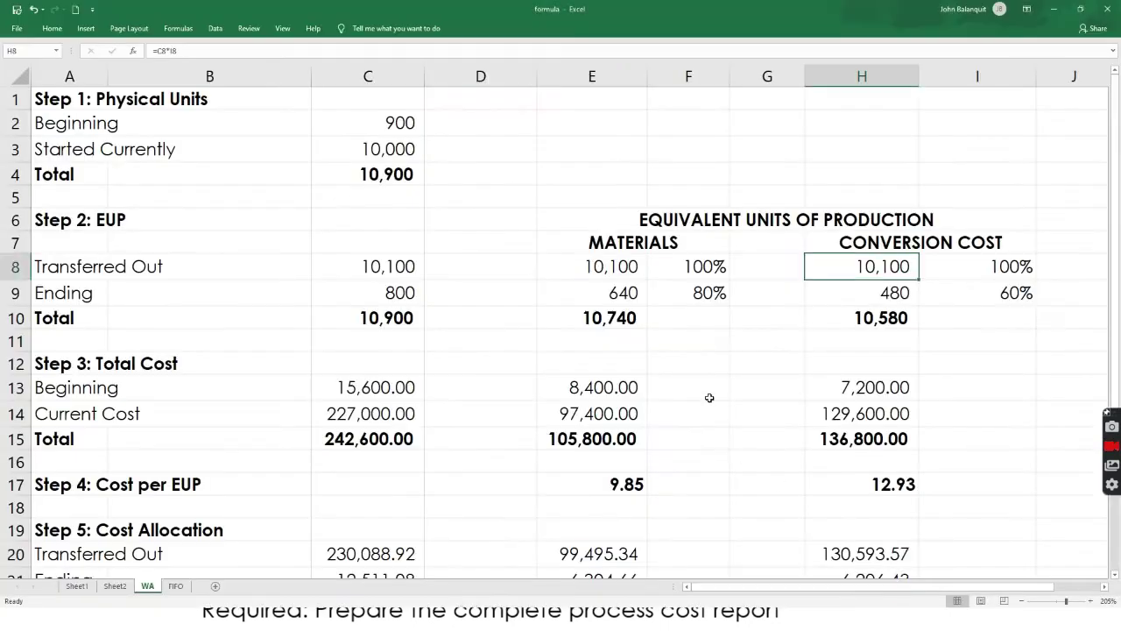
click(701, 291)
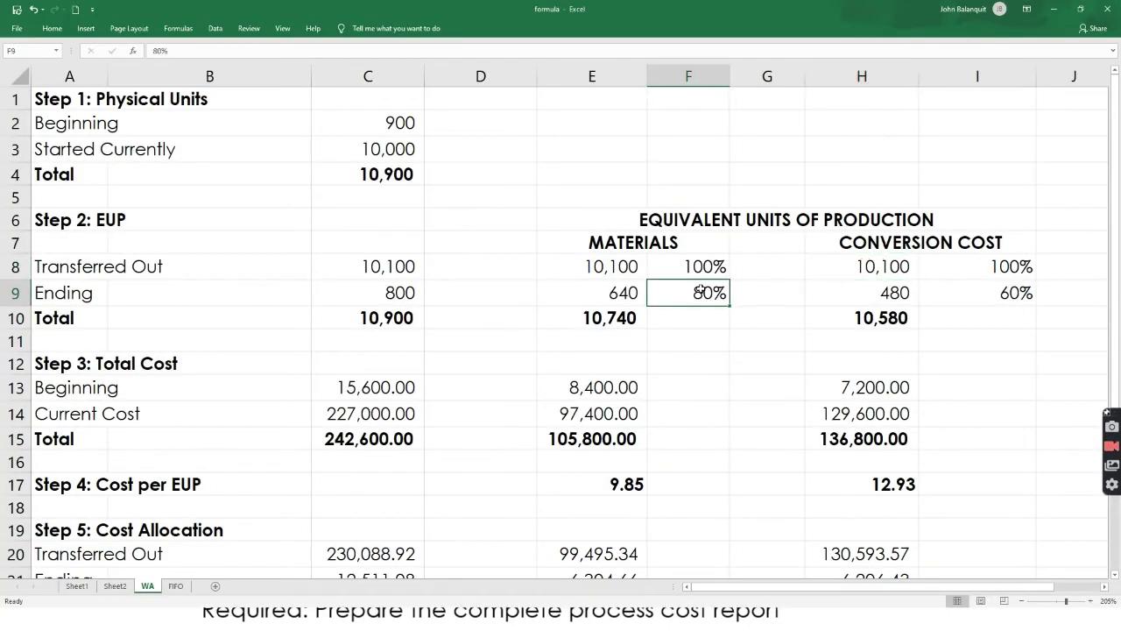
text(90)
key(Right)
- Recheck the problem slide and set the ending conversion percentage in I9 to 20%
key(Right)
key(Right)
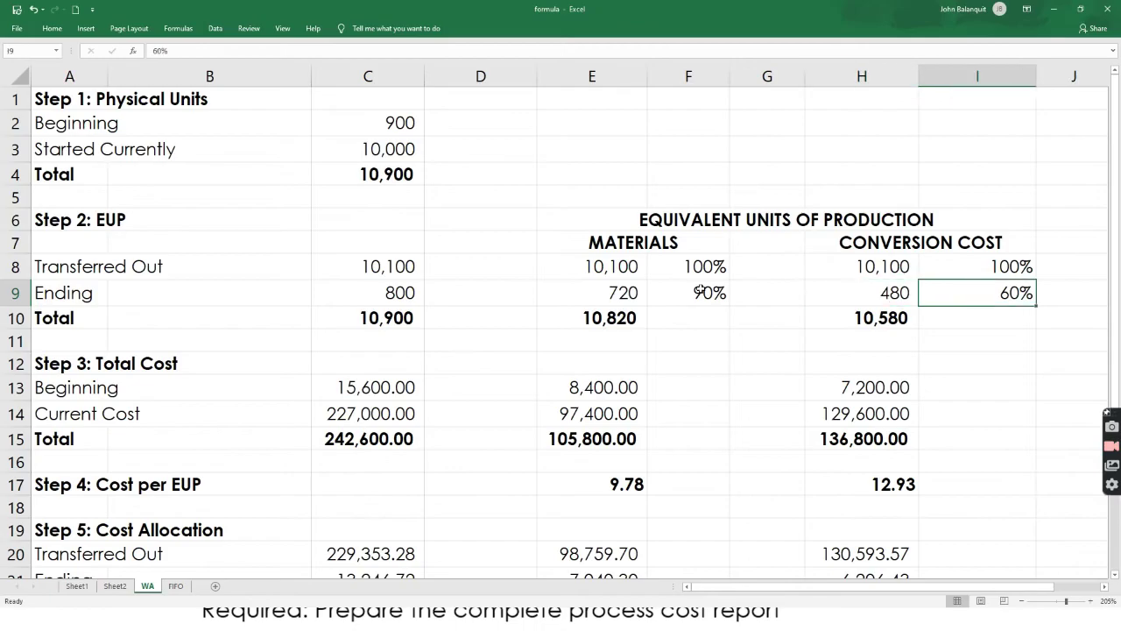
key(alt+Tab)
key(alt+Tab)
text(20)
key(Return)
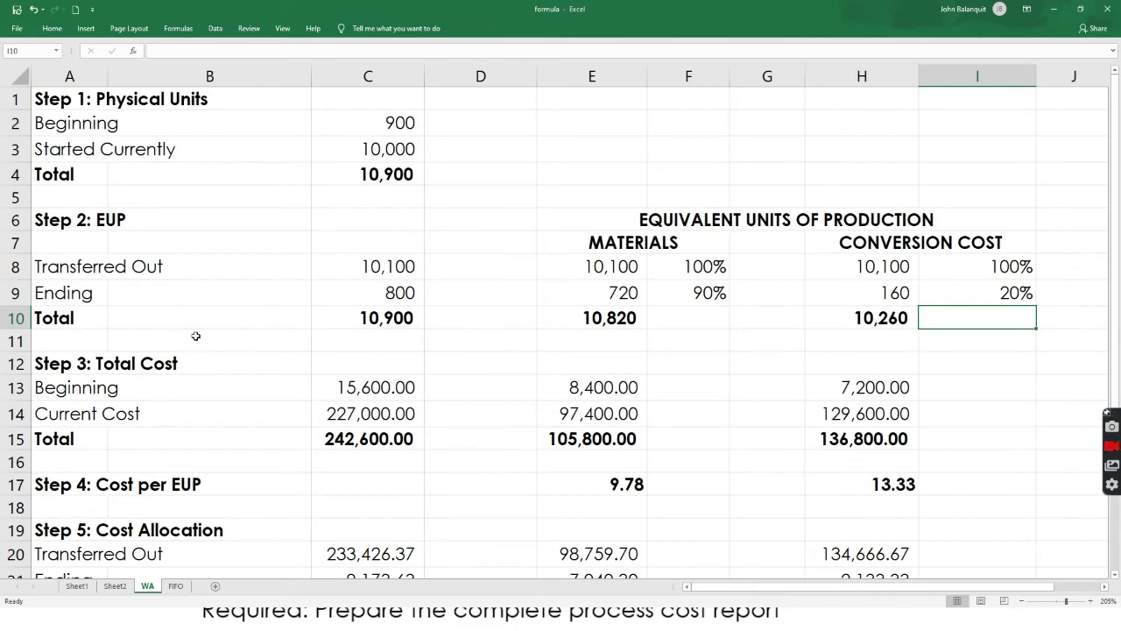
- Look up the beginning inventory costs on the problem slide and set the beginning materials cost in E13 to 6768
scroll(118, 339, down, 2)
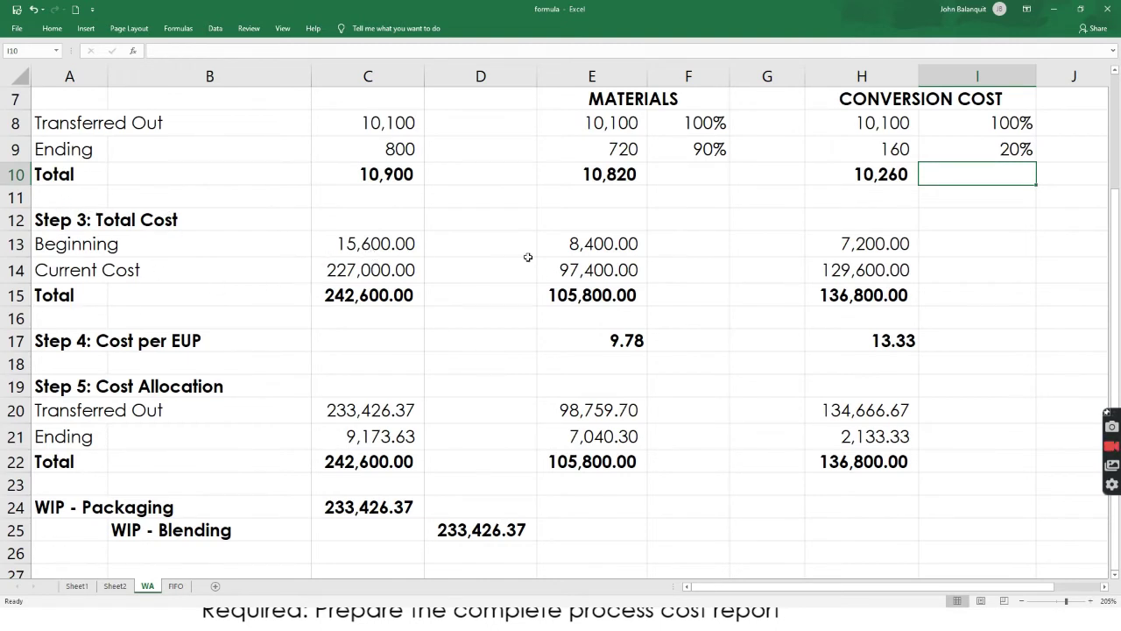
click(589, 247)
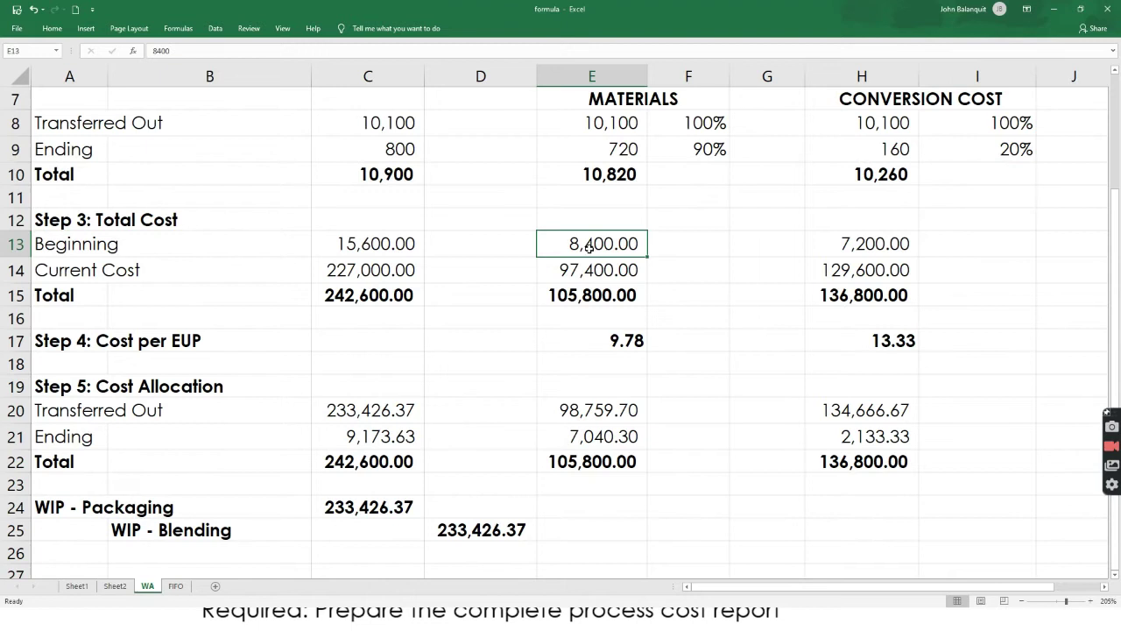
click(866, 247)
click(559, 276)
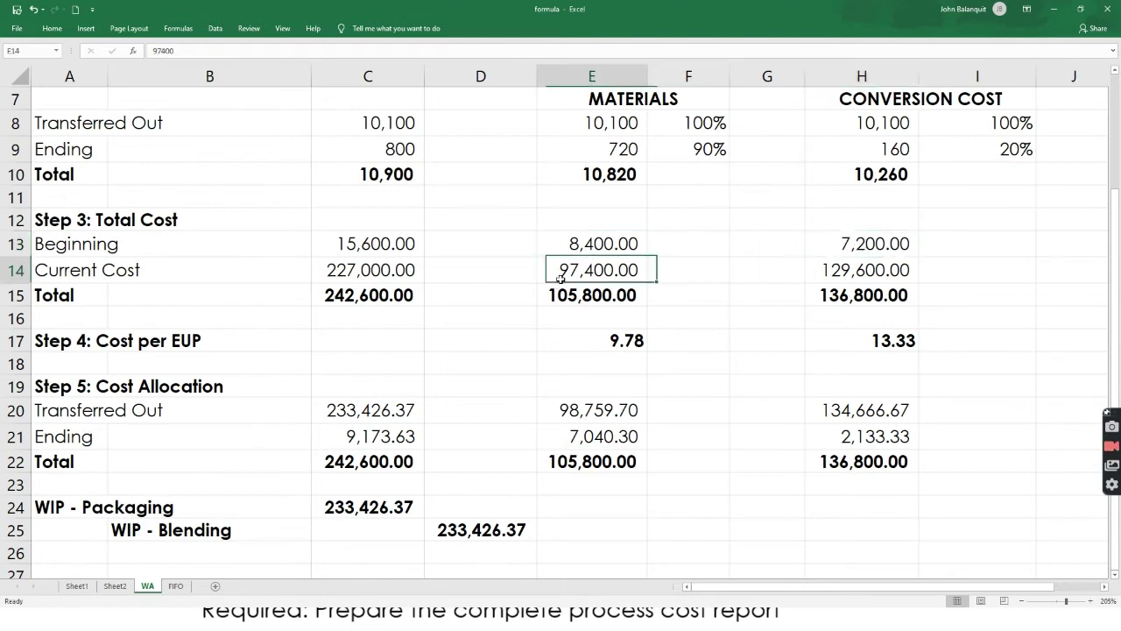
click(875, 268)
click(571, 248)
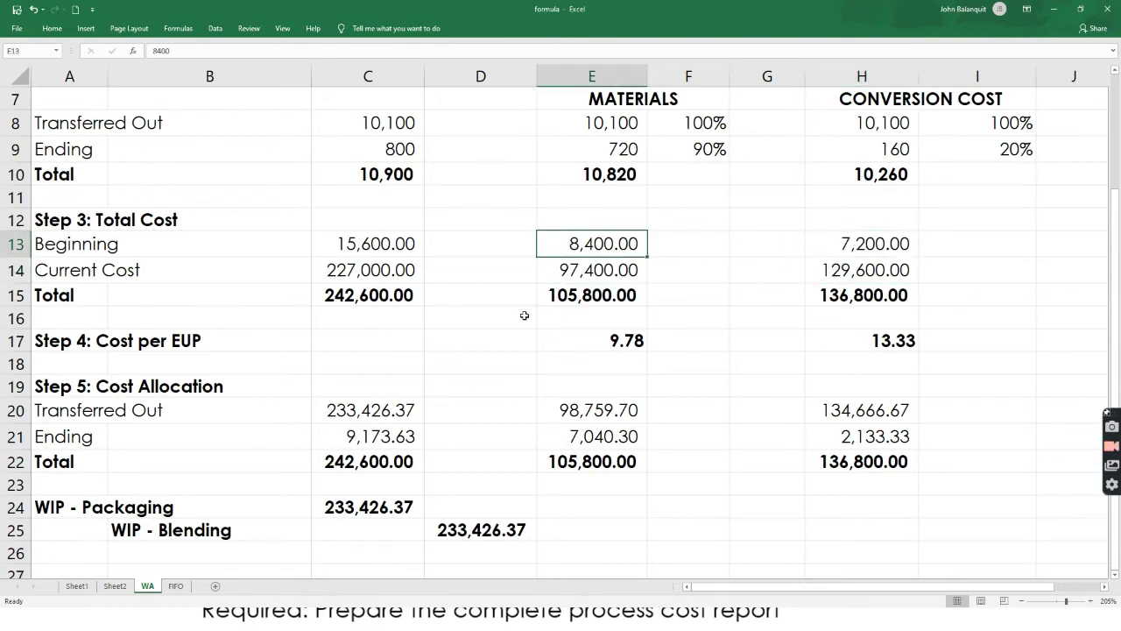
key(alt+Tab)
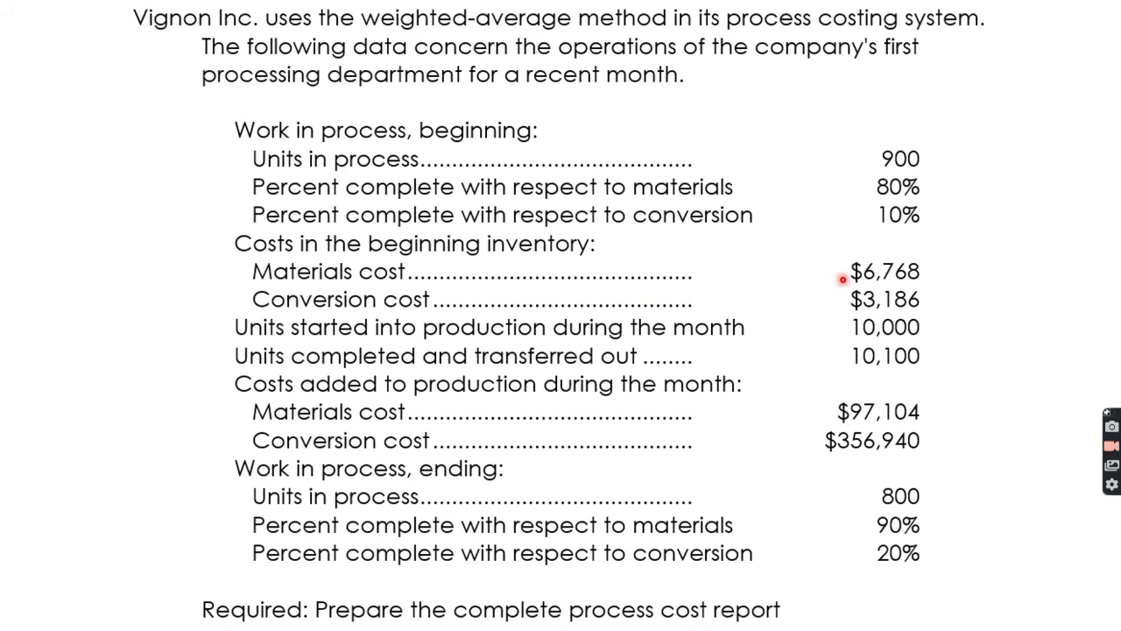
key(alt+Tab)
text(67680)
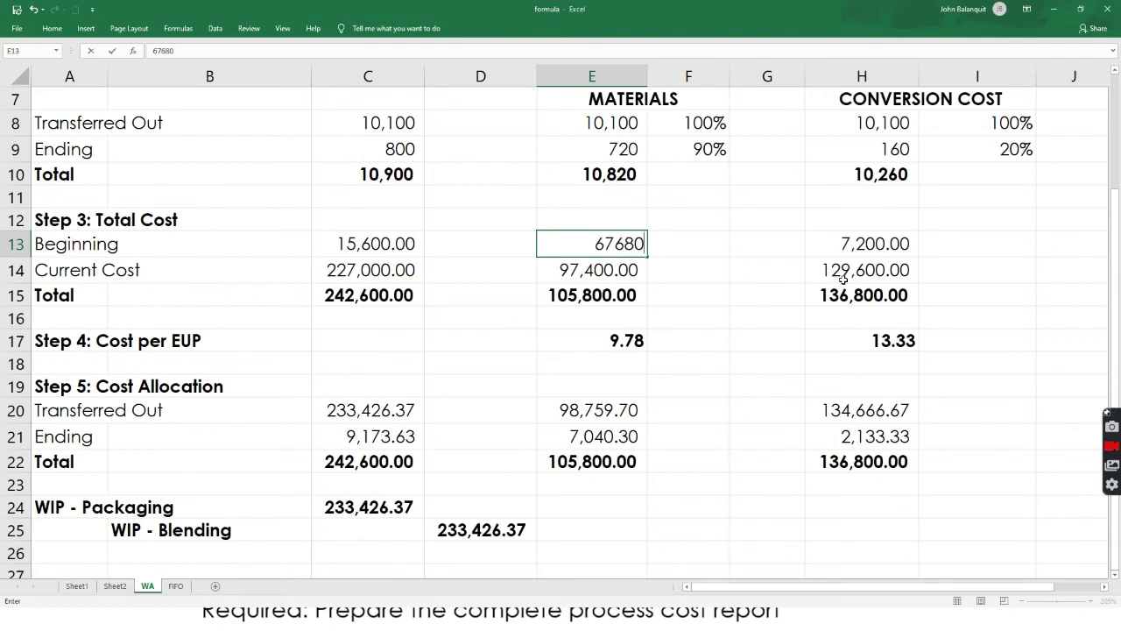
key(BackSpace)
key(Tab)
- Check the slide for the beginning inventory's conversion cost and set H13 to 3186
key(Tab)
key(Tab)
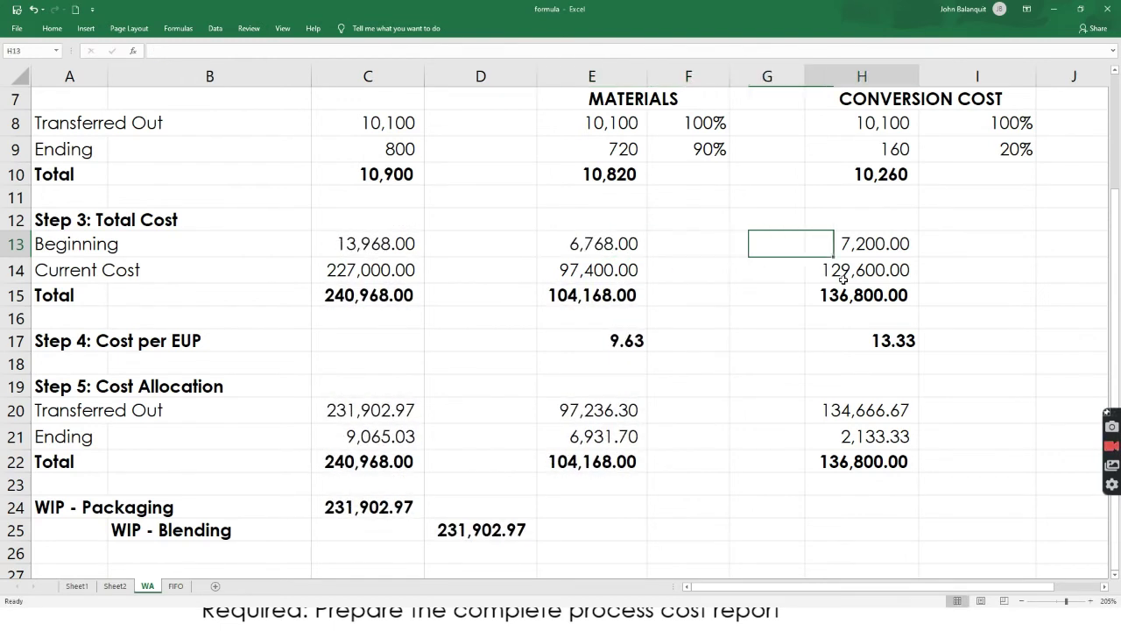
key(alt+Tab)
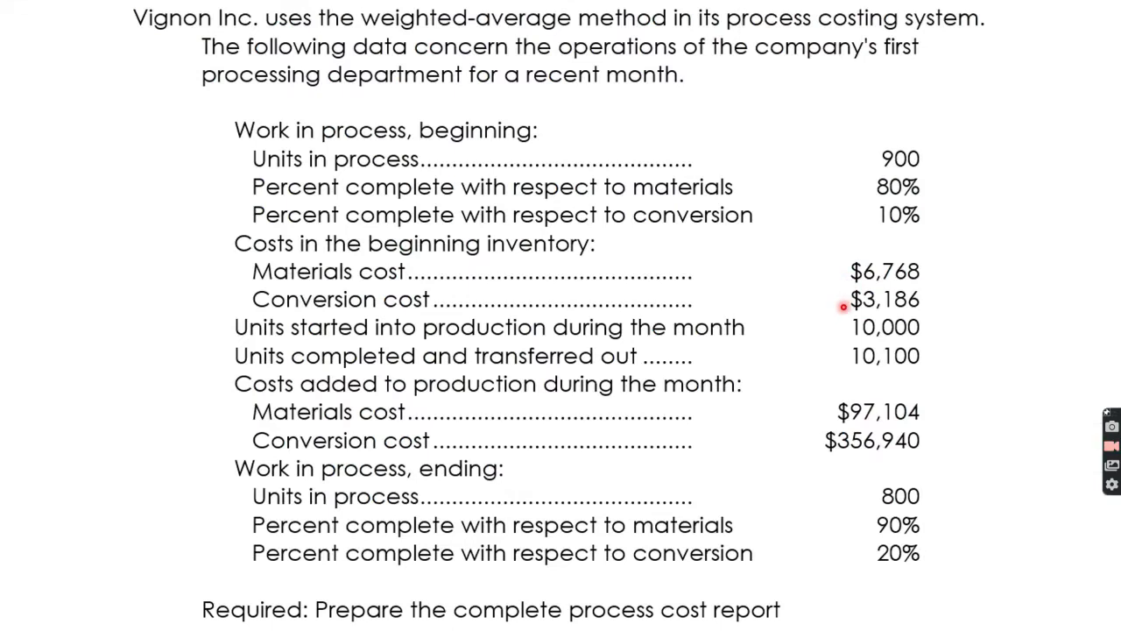
key(alt+Tab)
key(F2)
key(BackSpace)
key(BackSpace)
key(BackSpace)
key(BackSpace)
text(3,18)
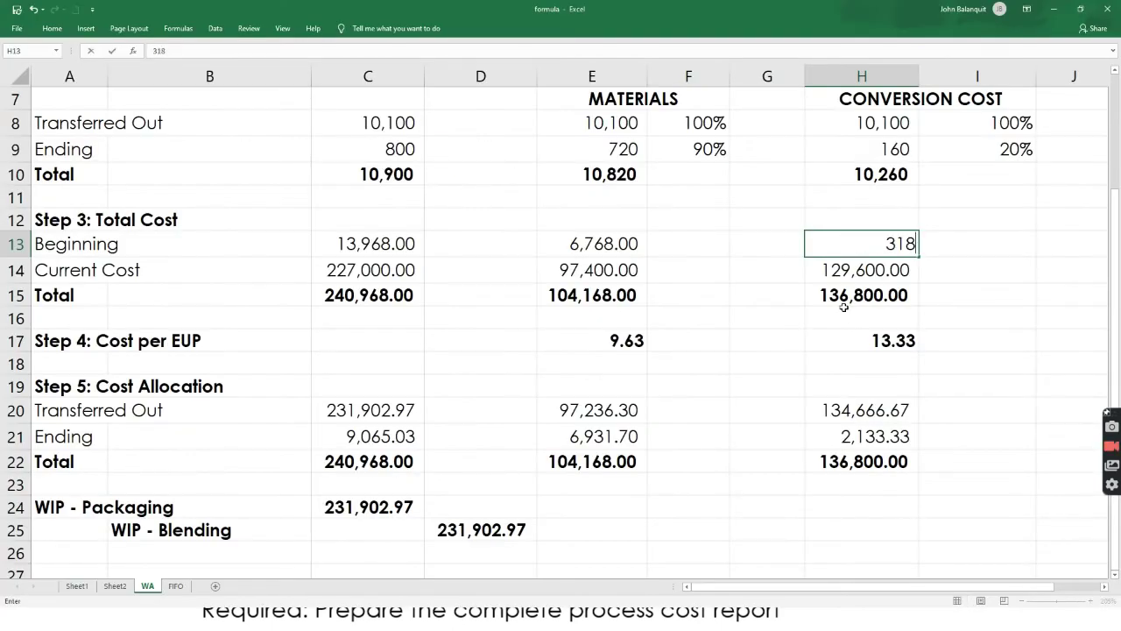
text(6)
key(Return)
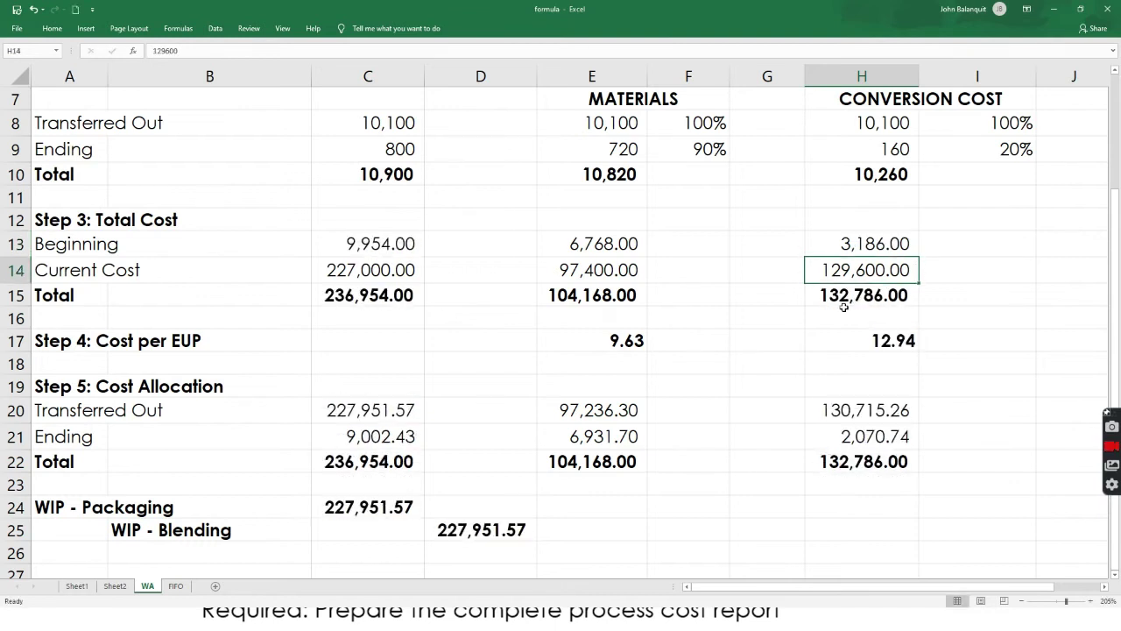
- Look up the materials cost added during the month on the slide and set the current materials cost in E14 to 97104
key(Left)
key(Left)
key(Left)
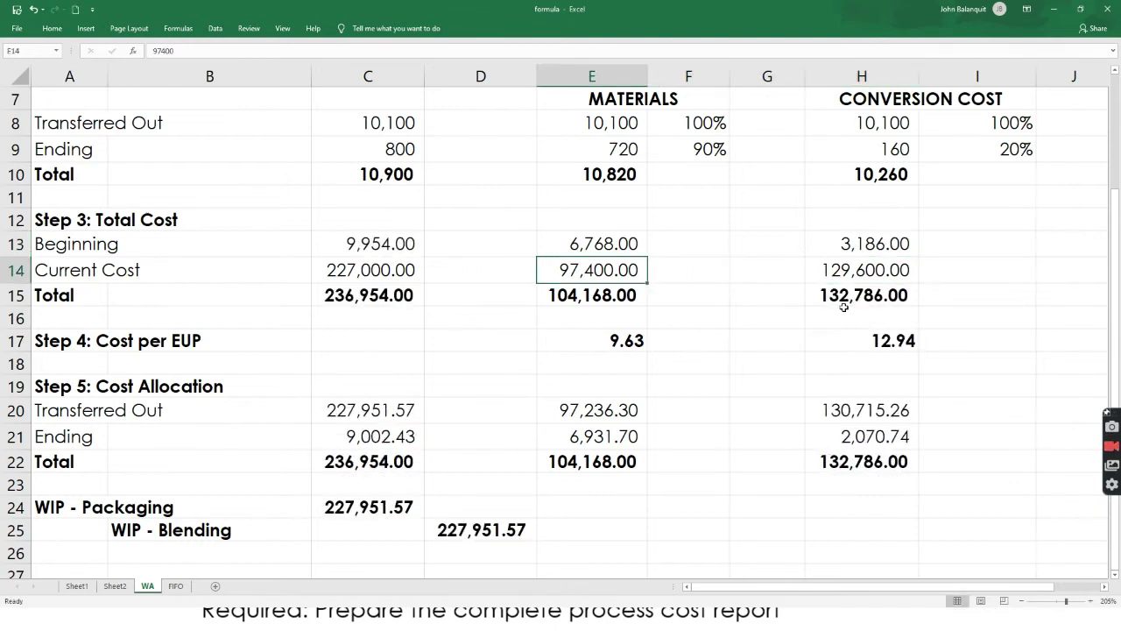
key(alt+Tab)
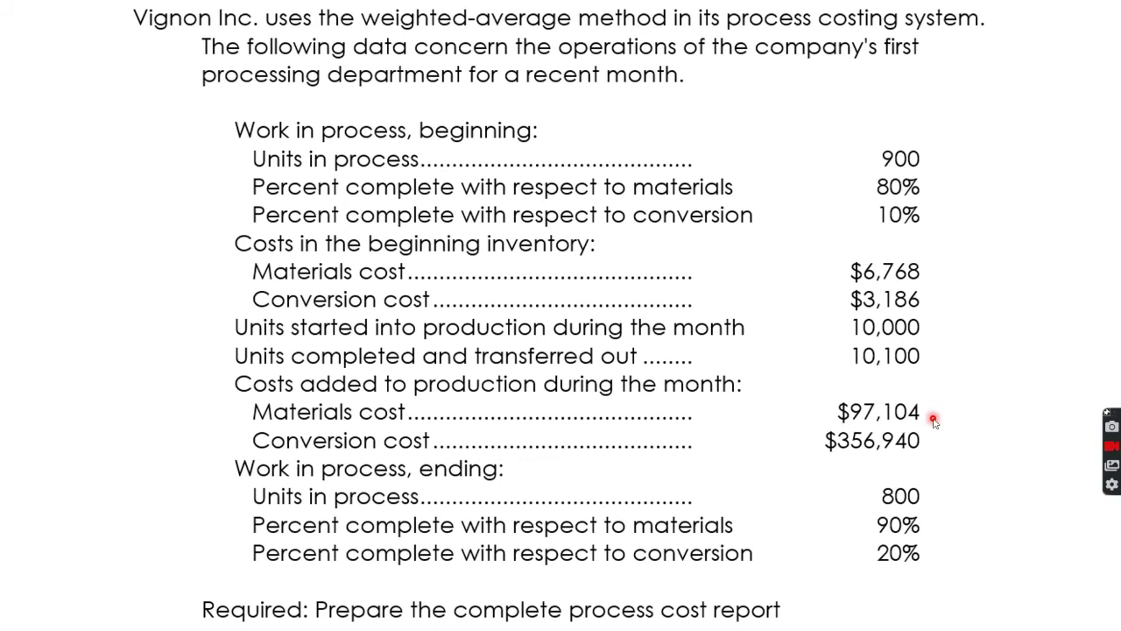
key(alt+Tab)
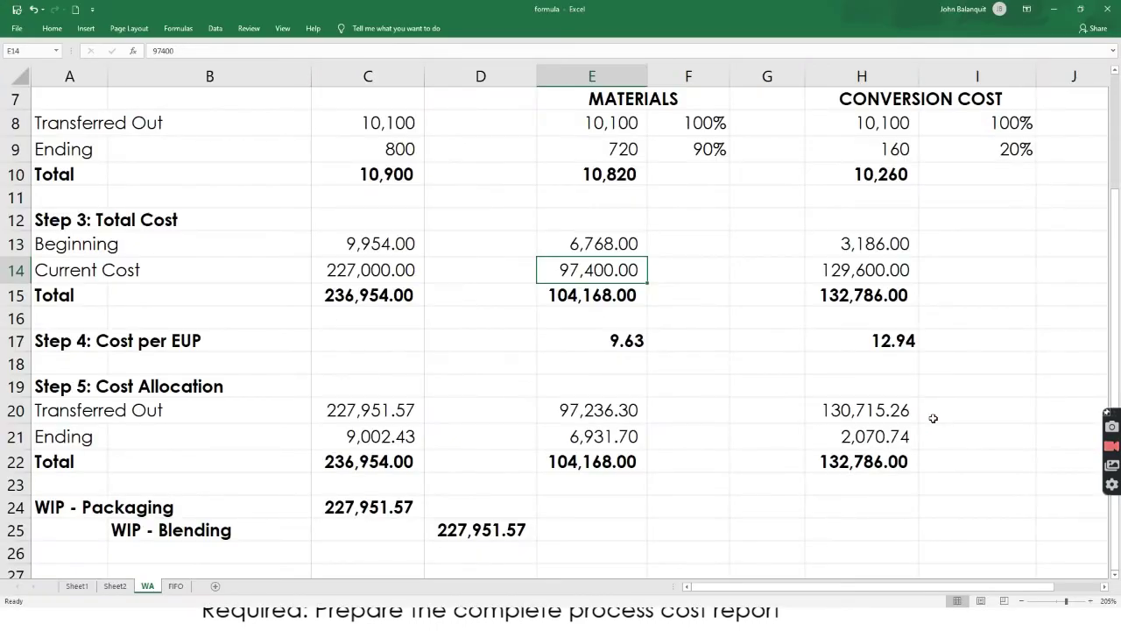
text(97104)
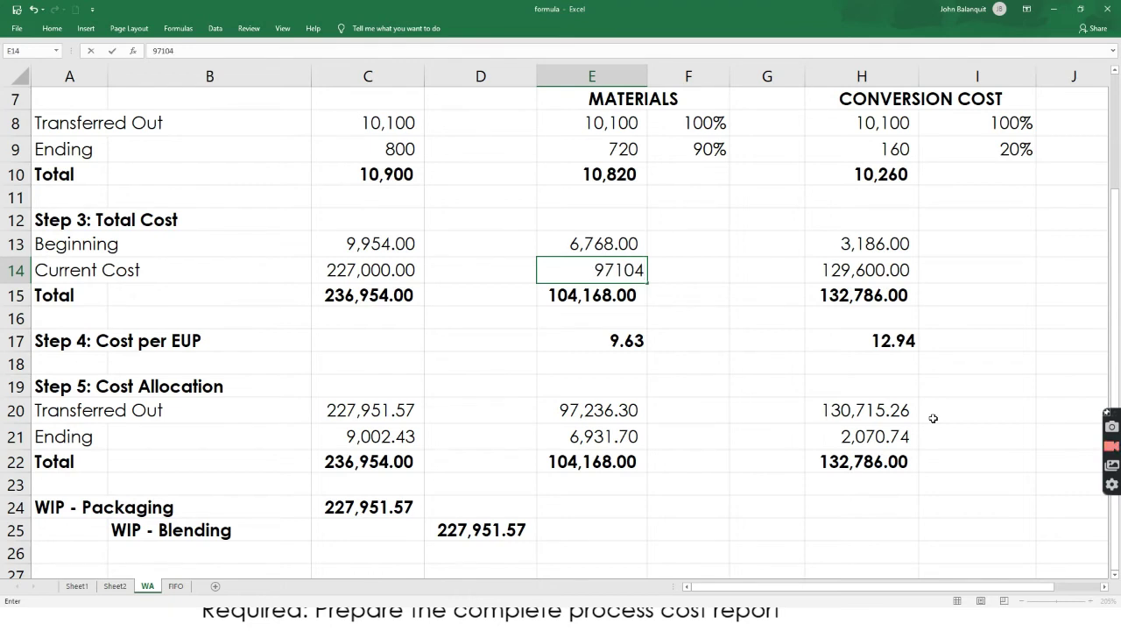
key(Tab)
- Check the slide for the conversion cost added during the month and set the current conversion cost in H14 to 356940
key(Tab)
key(Tab)
key(alt+Tab)
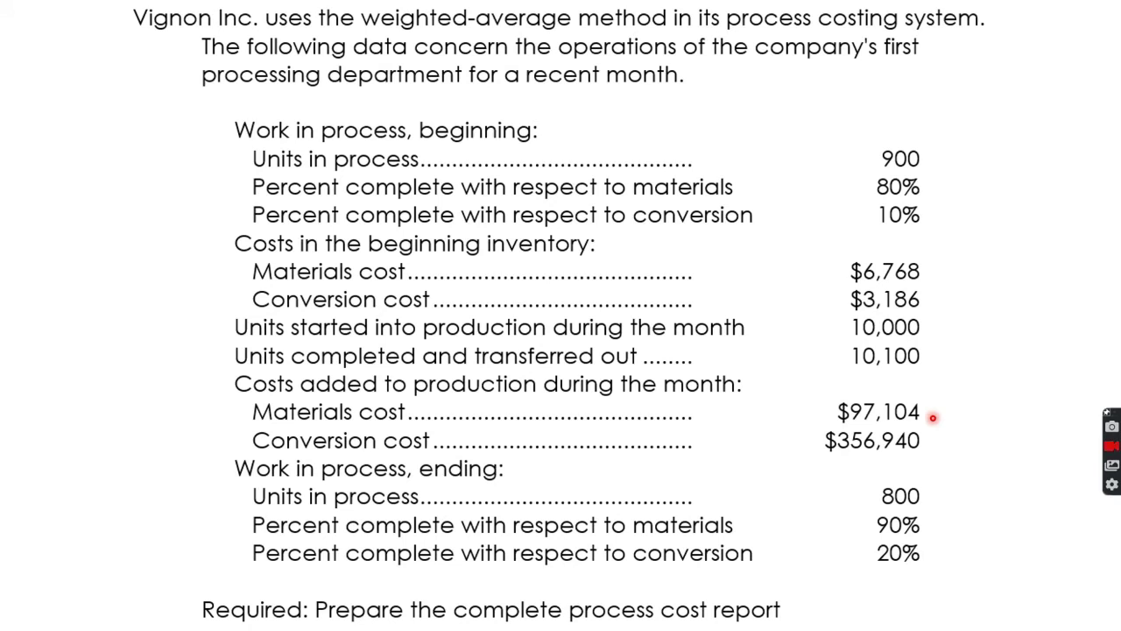
key(alt+Tab)
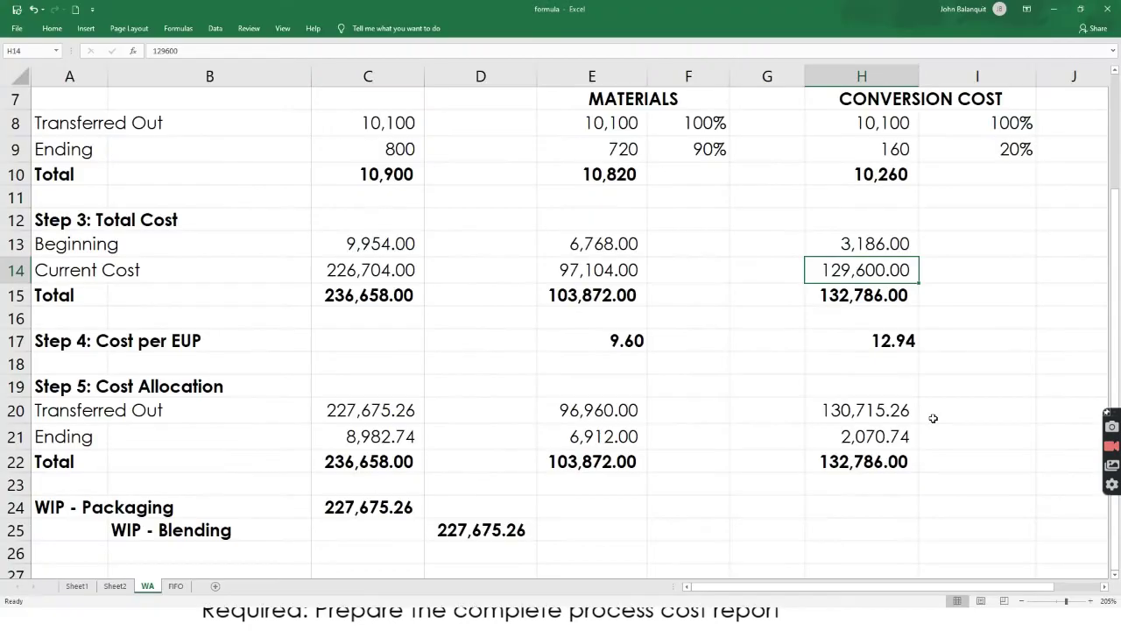
text(356940)
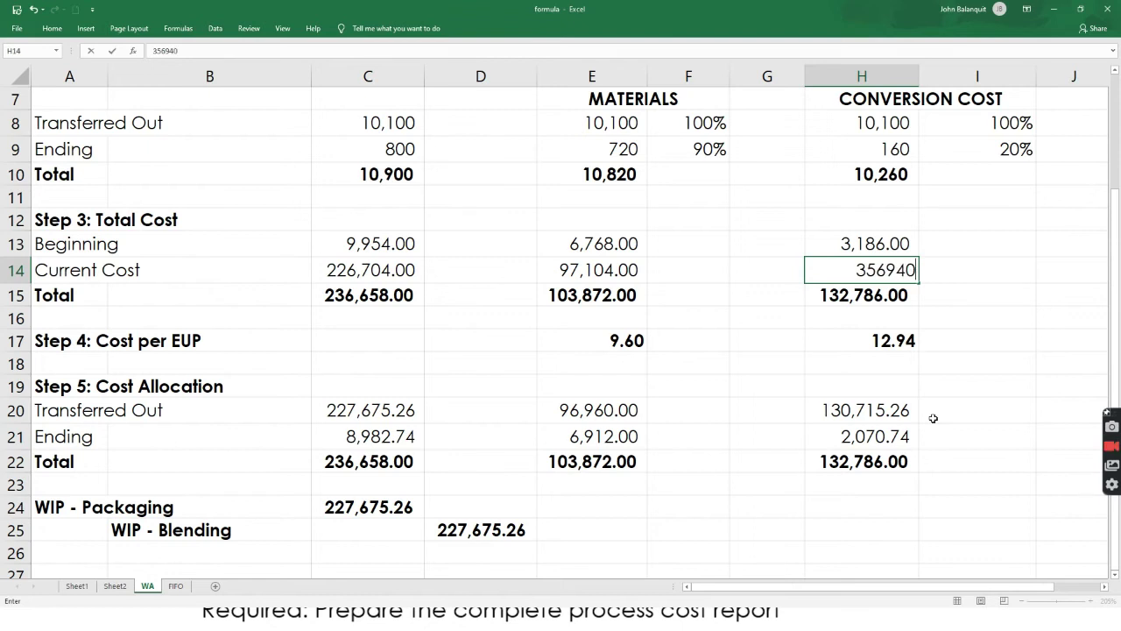
key(Return)
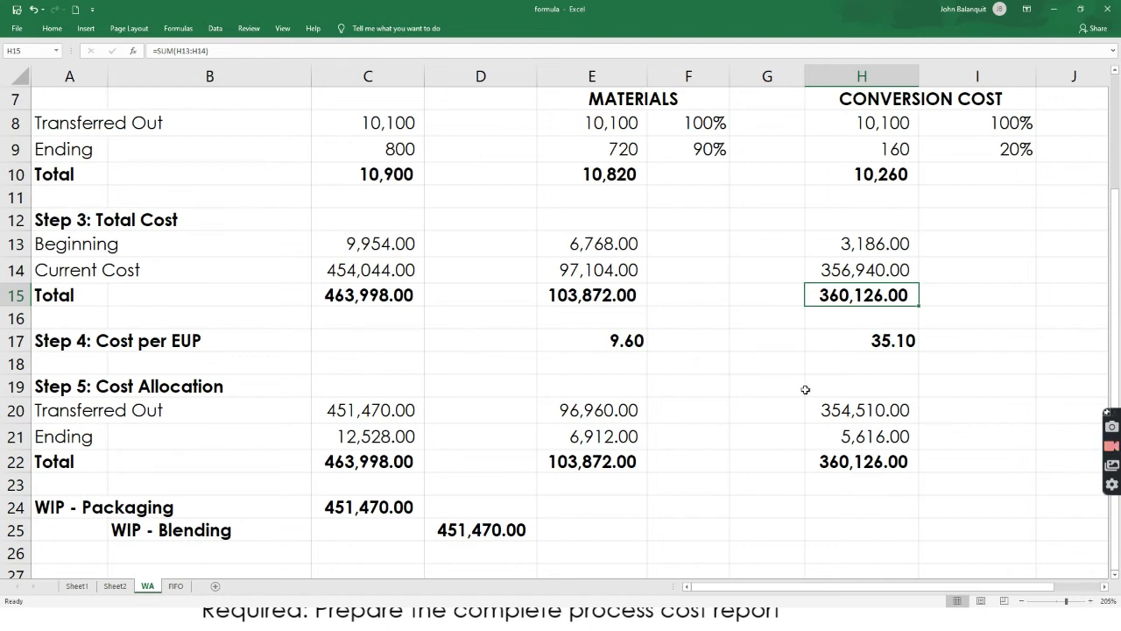
- Examine the materials costs in E13:E15 and conversion costs in H13:H15, and how the total feeds the Step 4 cost per EUP
click(585, 248)
drag(585, 248, 593, 295)
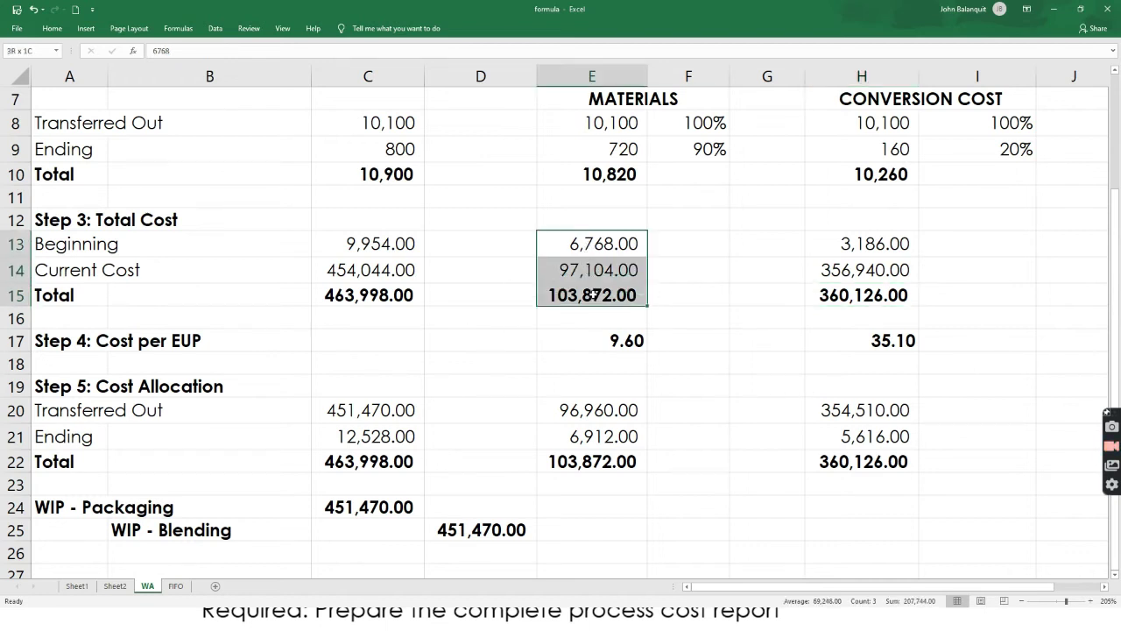
drag(839, 241, 854, 296)
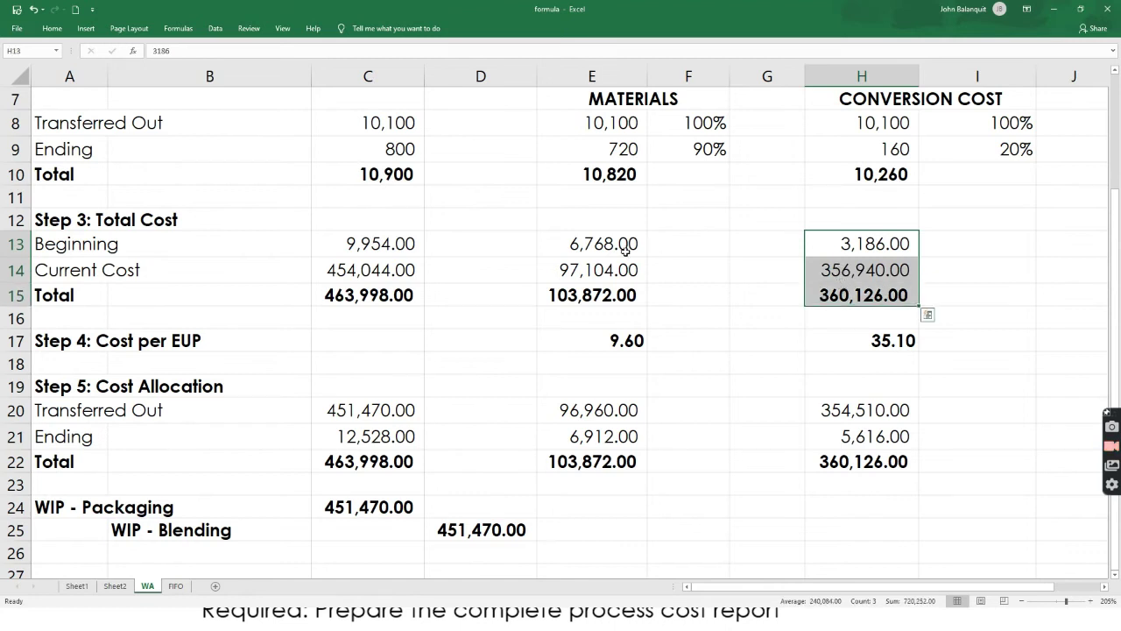
click(203, 340)
click(65, 343)
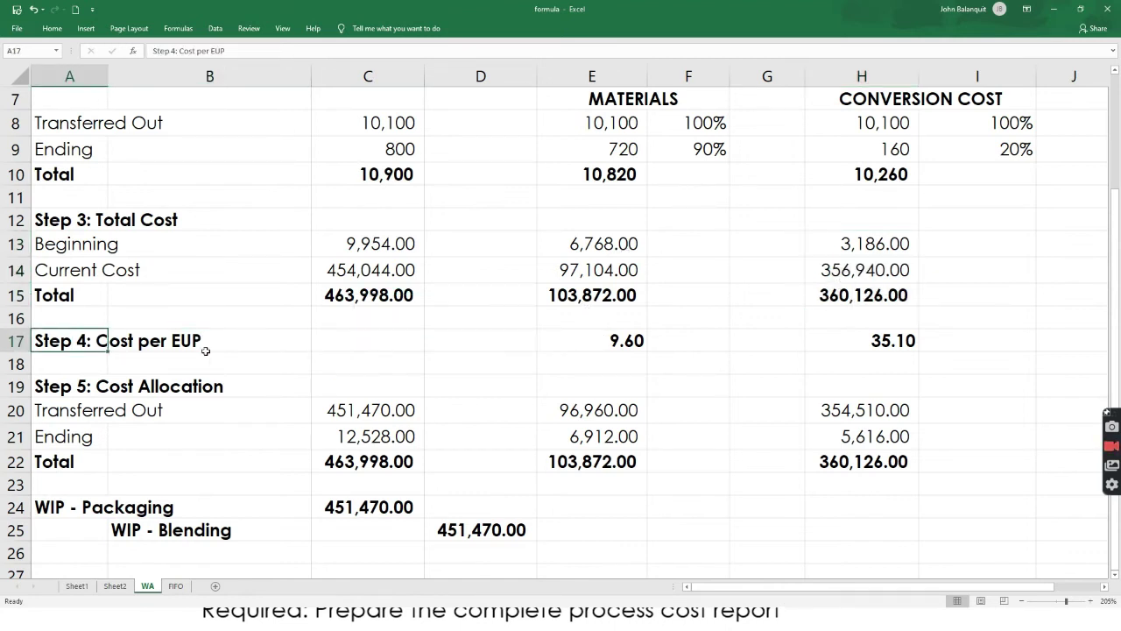
click(559, 297)
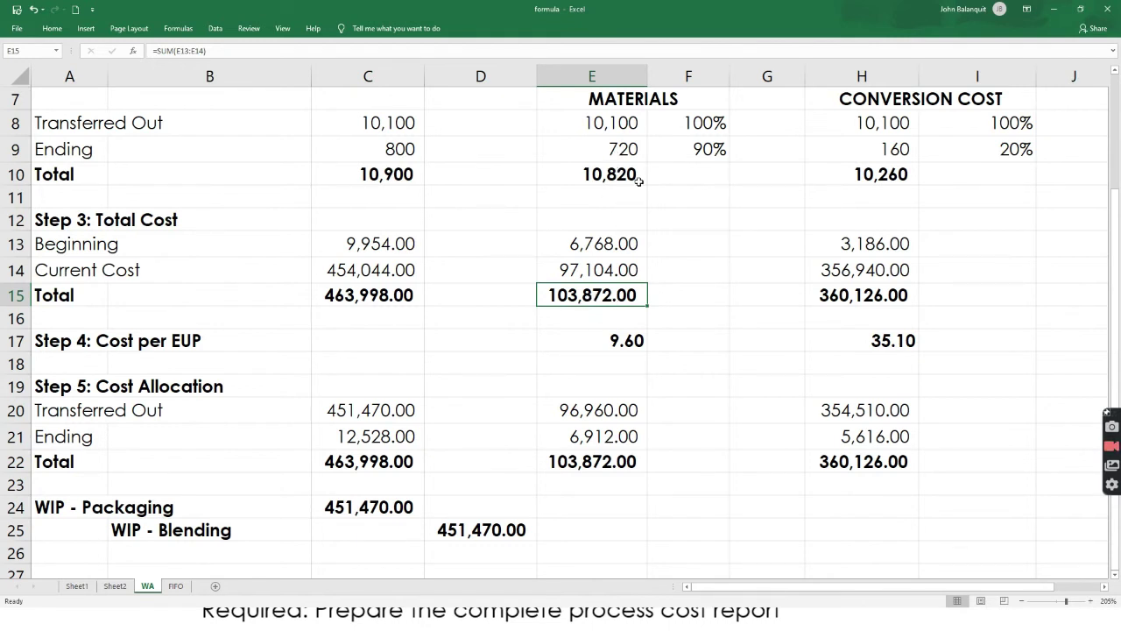
- Examine the Step 4 cost per EUP formulas for materials in E17 and conversion cost in H17
click(606, 342)
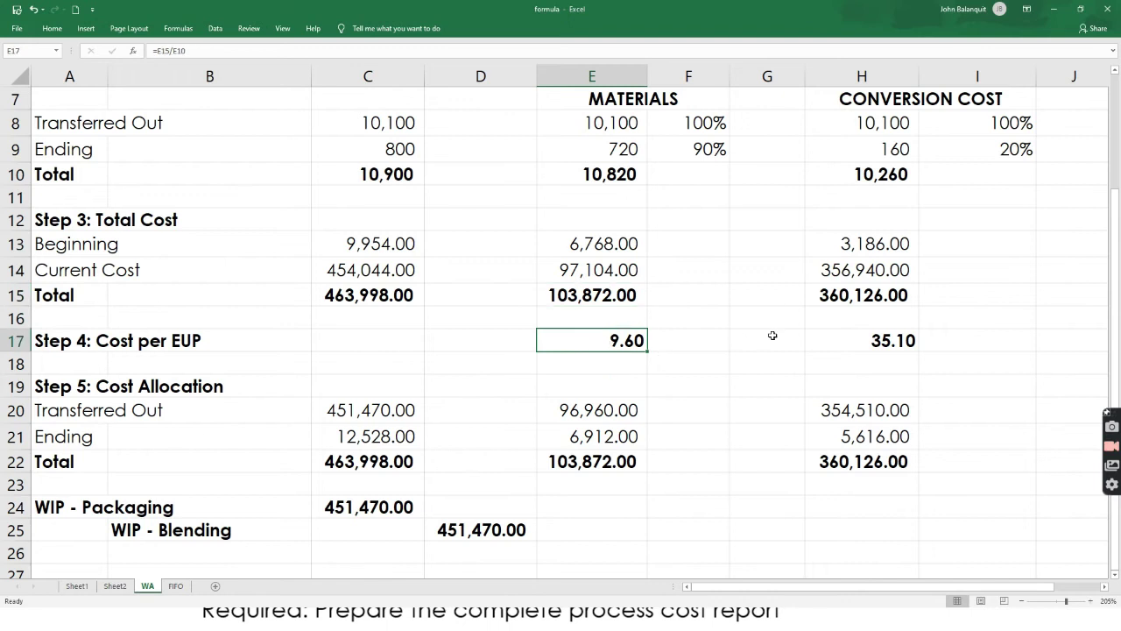
click(843, 336)
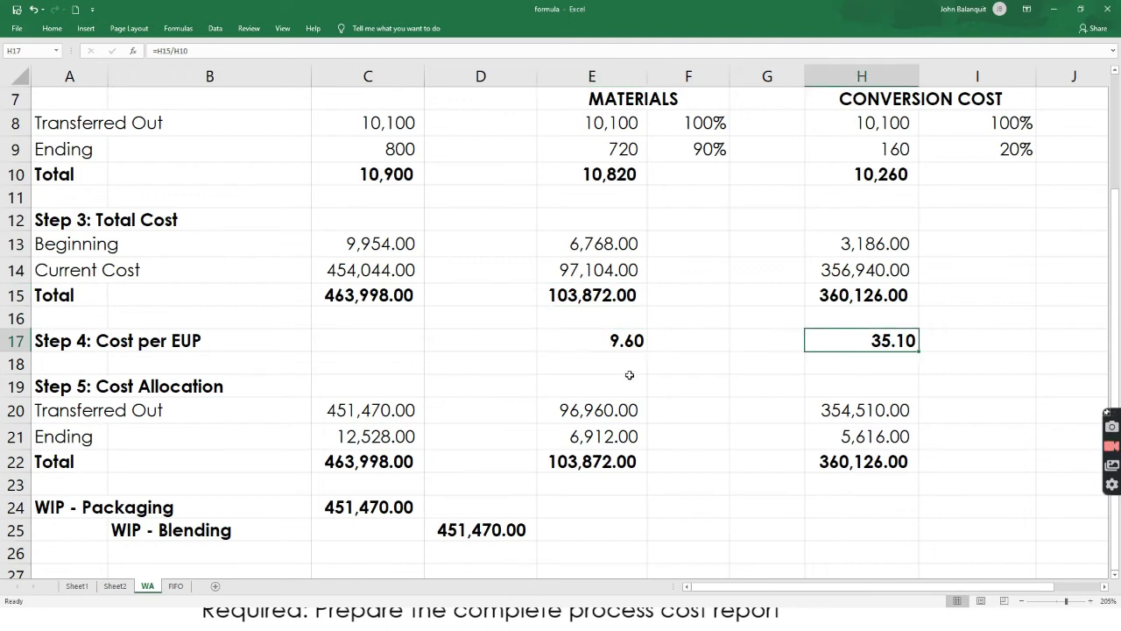
click(608, 343)
click(841, 341)
click(565, 339)
click(854, 352)
click(605, 346)
click(826, 341)
- Examine the Step 5 transferred-out and ending allocations in E20:E21 and H20:H21, and compare the total in C22 with C15
click(600, 406)
click(851, 409)
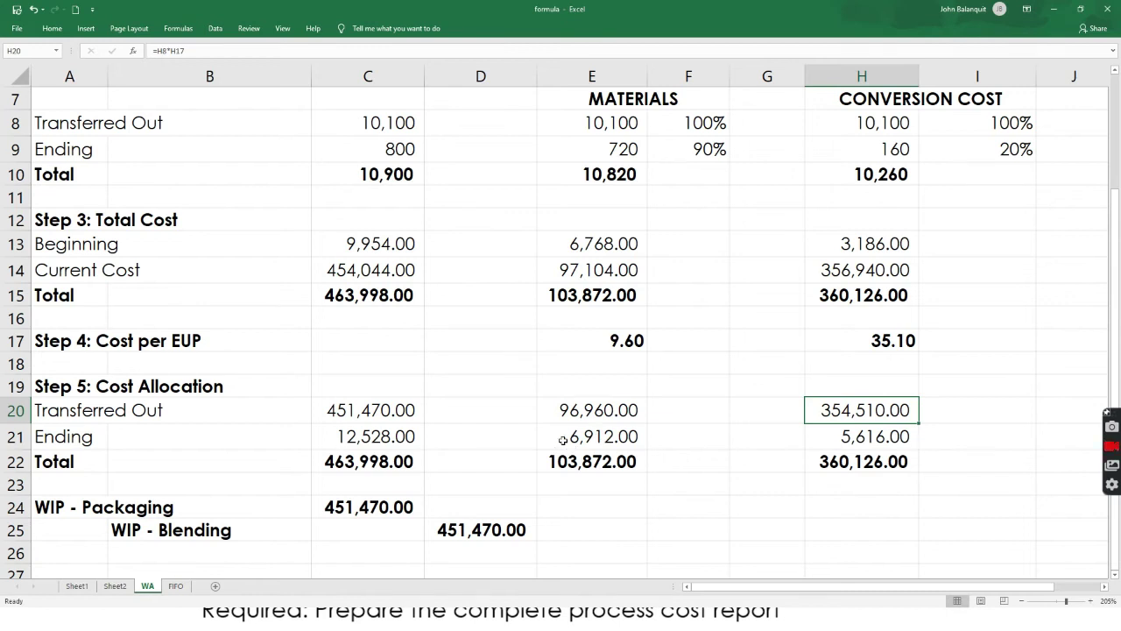
click(582, 410)
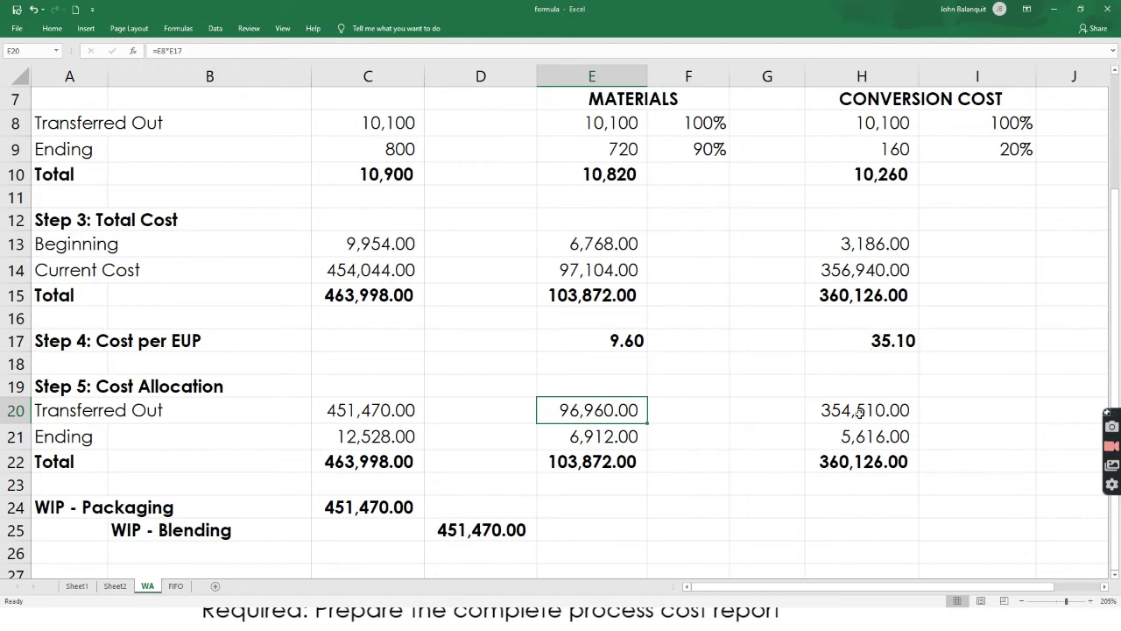
click(849, 412)
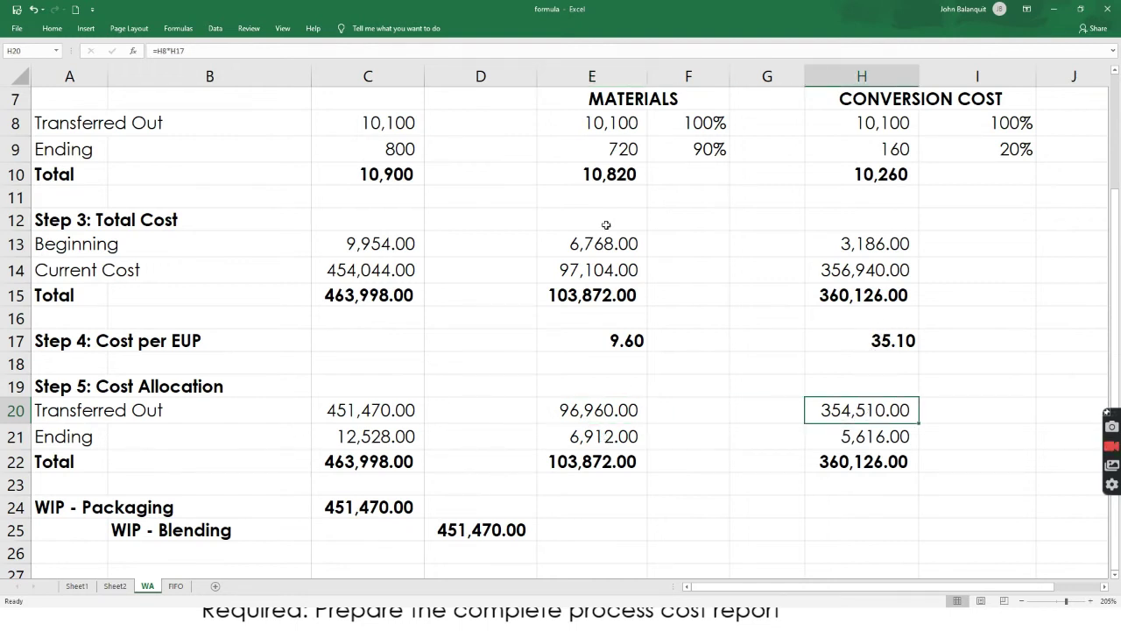
click(618, 154)
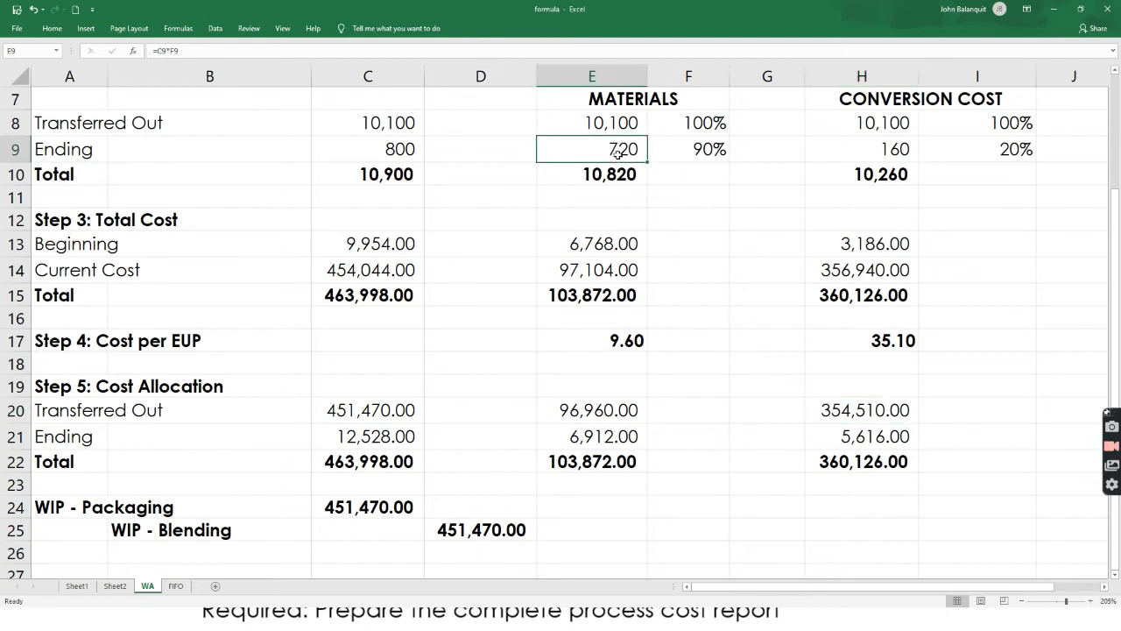
click(587, 344)
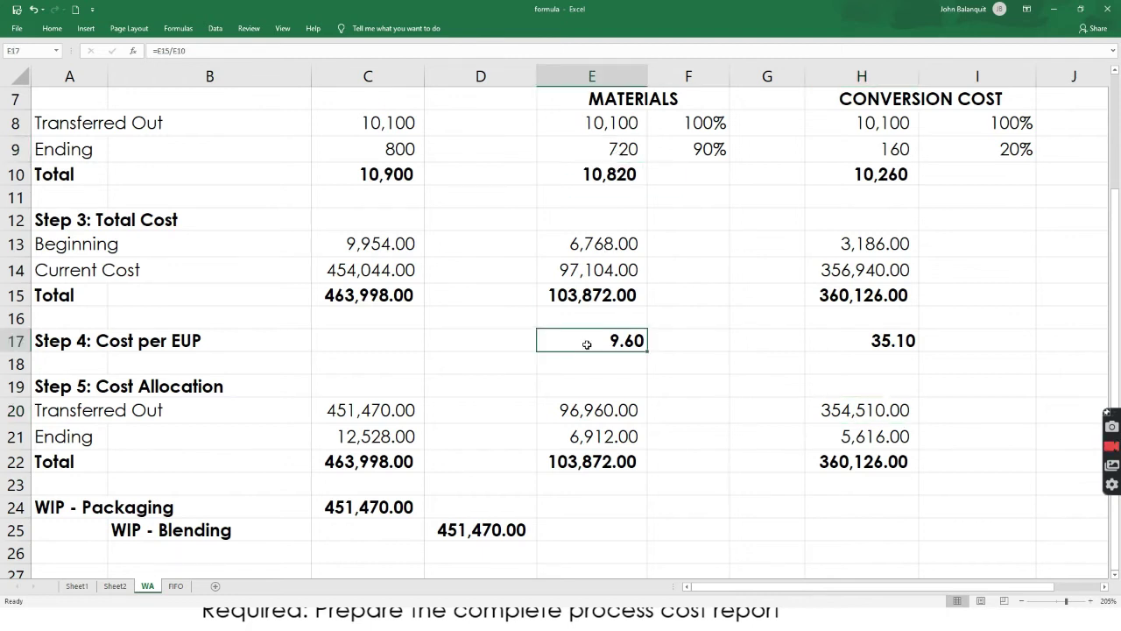
click(615, 437)
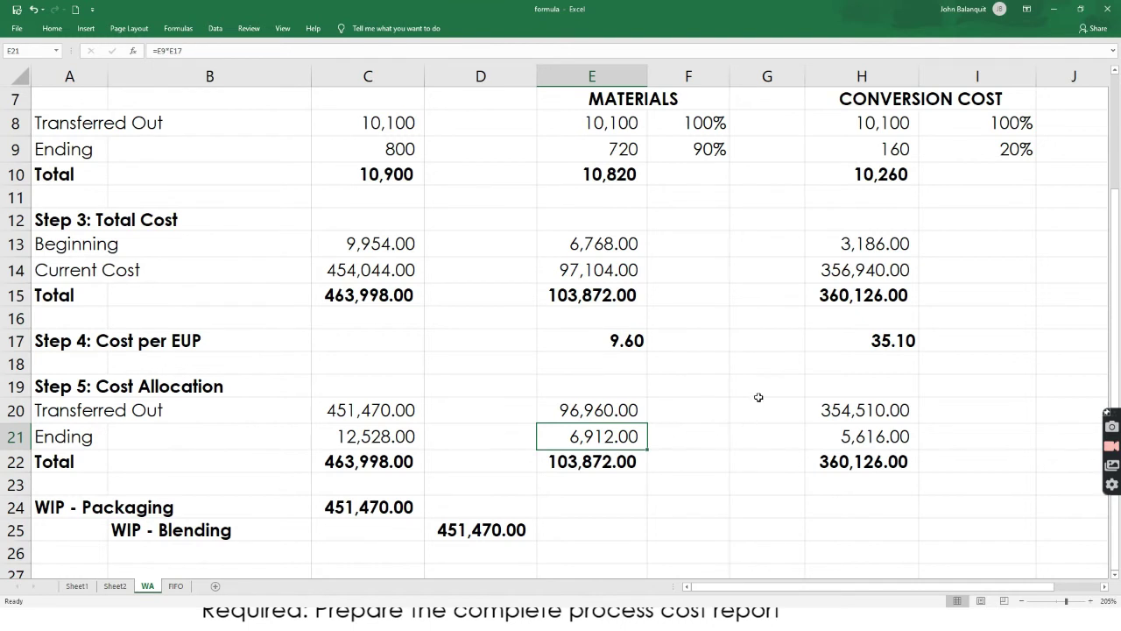
click(863, 156)
click(874, 347)
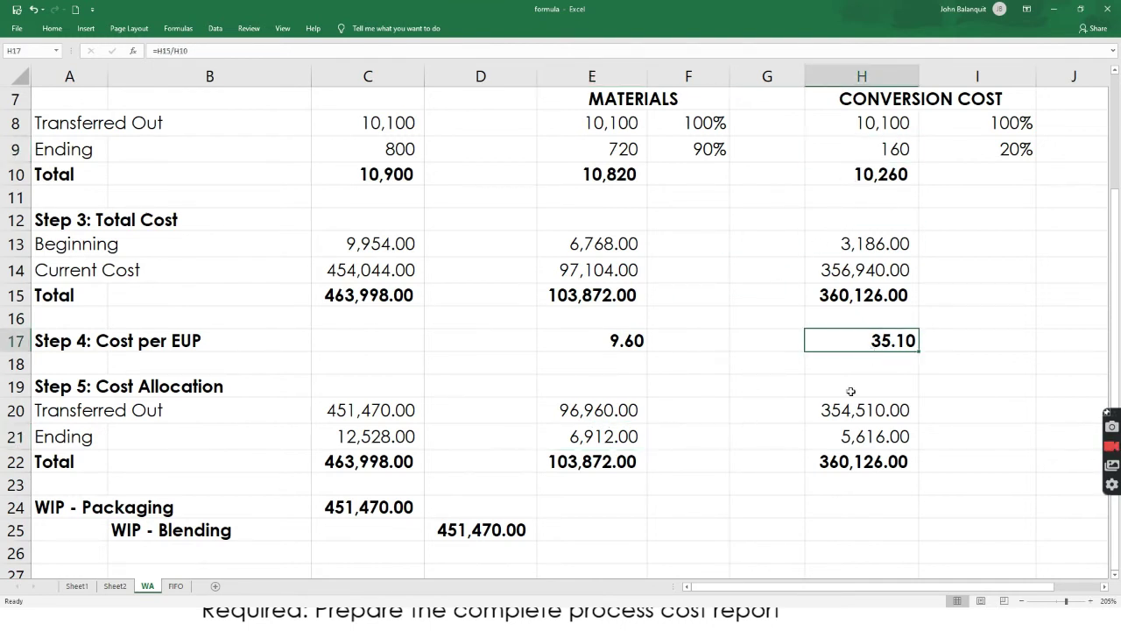
click(833, 443)
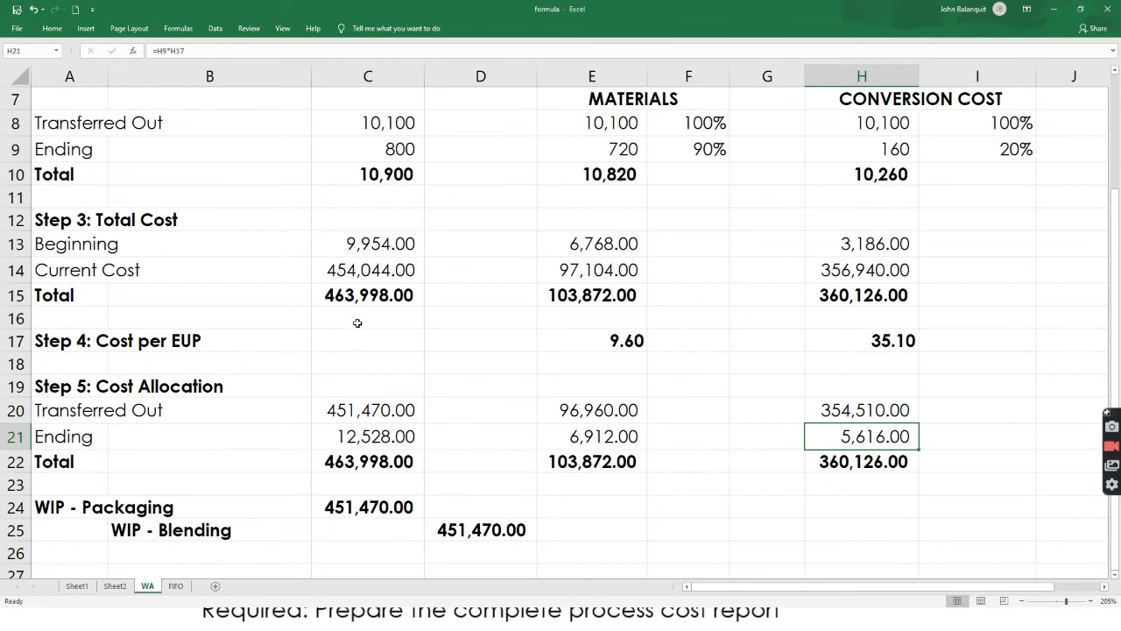
click(353, 295)
click(366, 461)
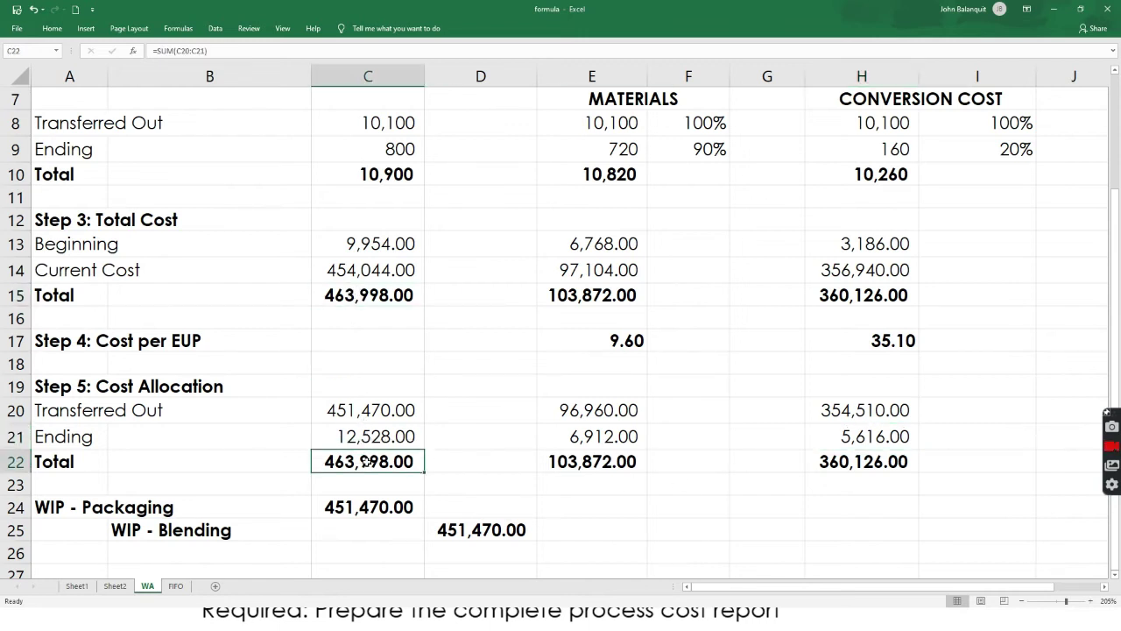
- Check the problem slide for the department name and change the debit account in A24 to WIP - 2nd Process
click(50, 510)
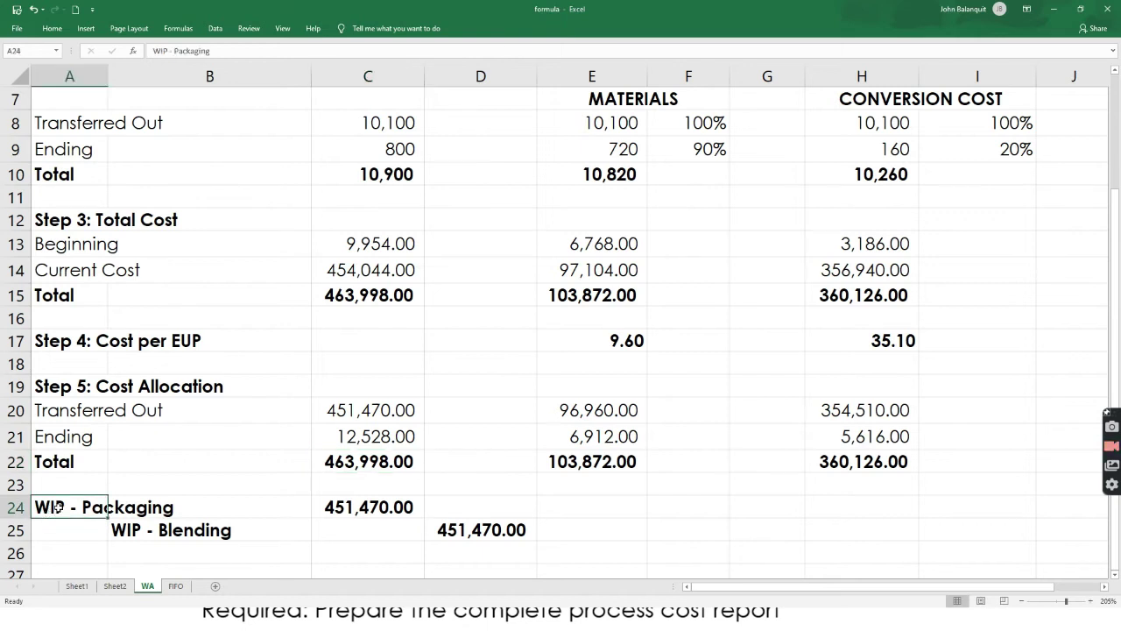
key(alt+Tab)
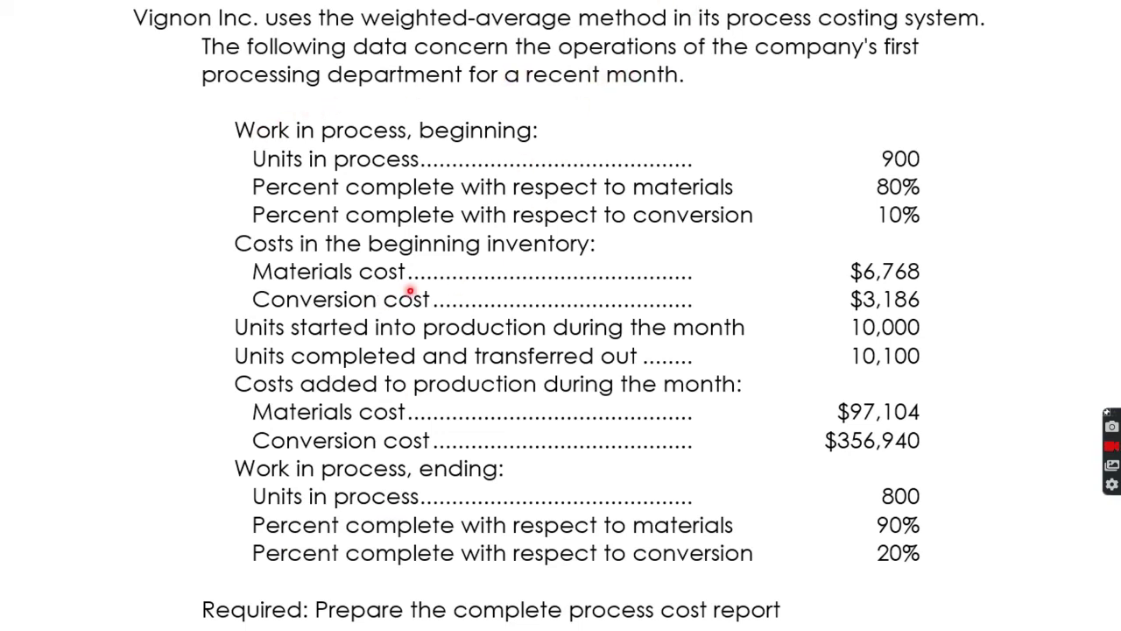
key(alt+Tab)
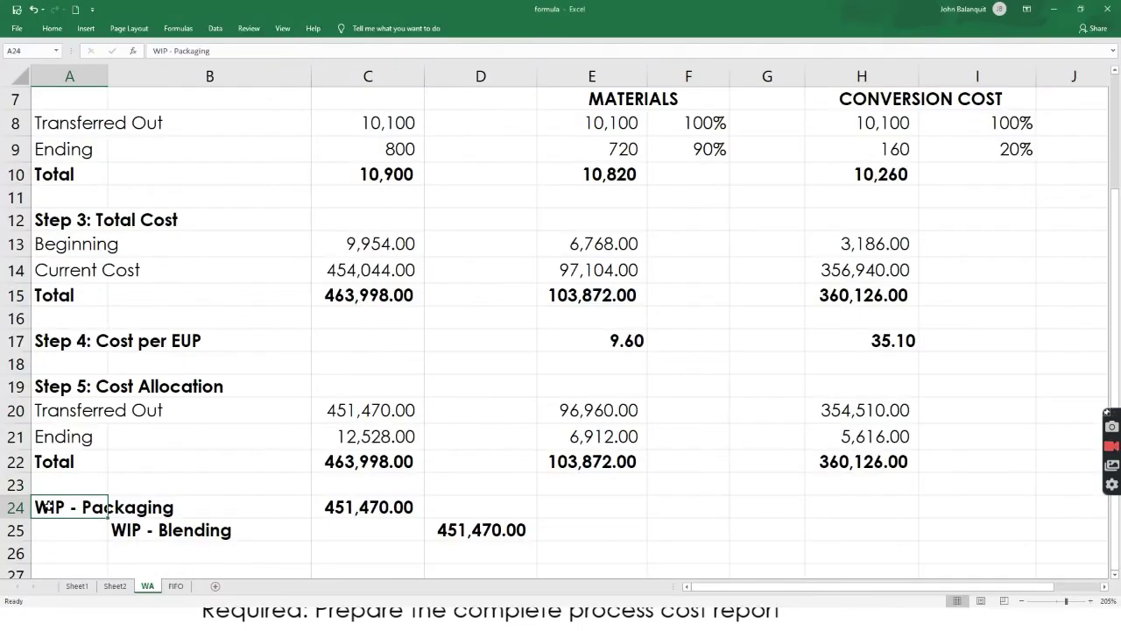
double_click(48, 506)
drag(173, 505, 85, 502)
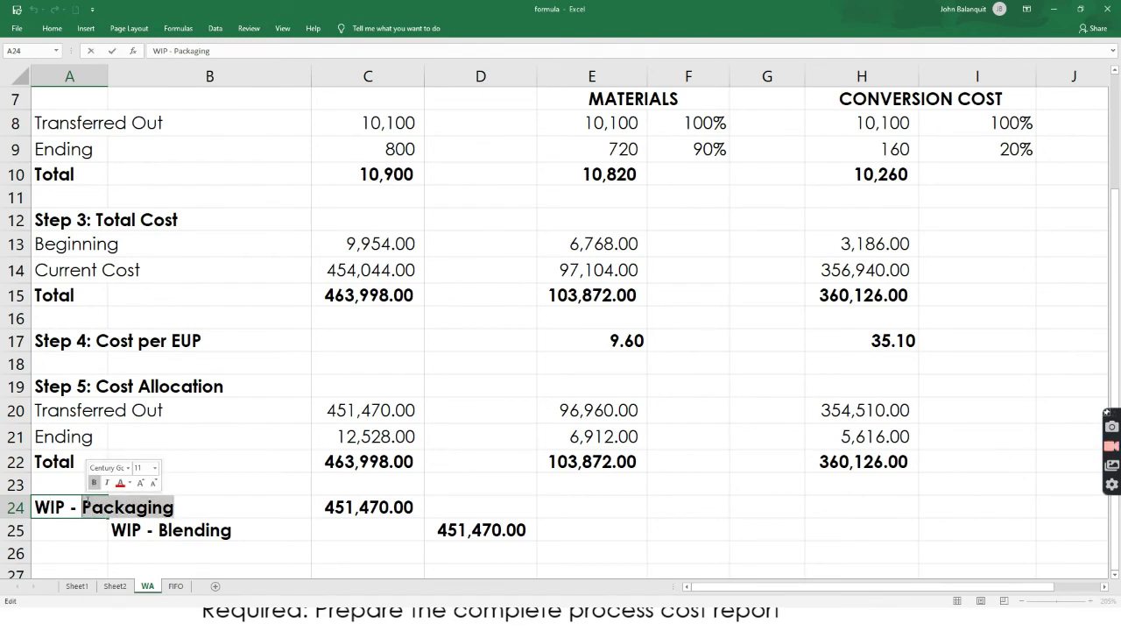
text(2nd Process)
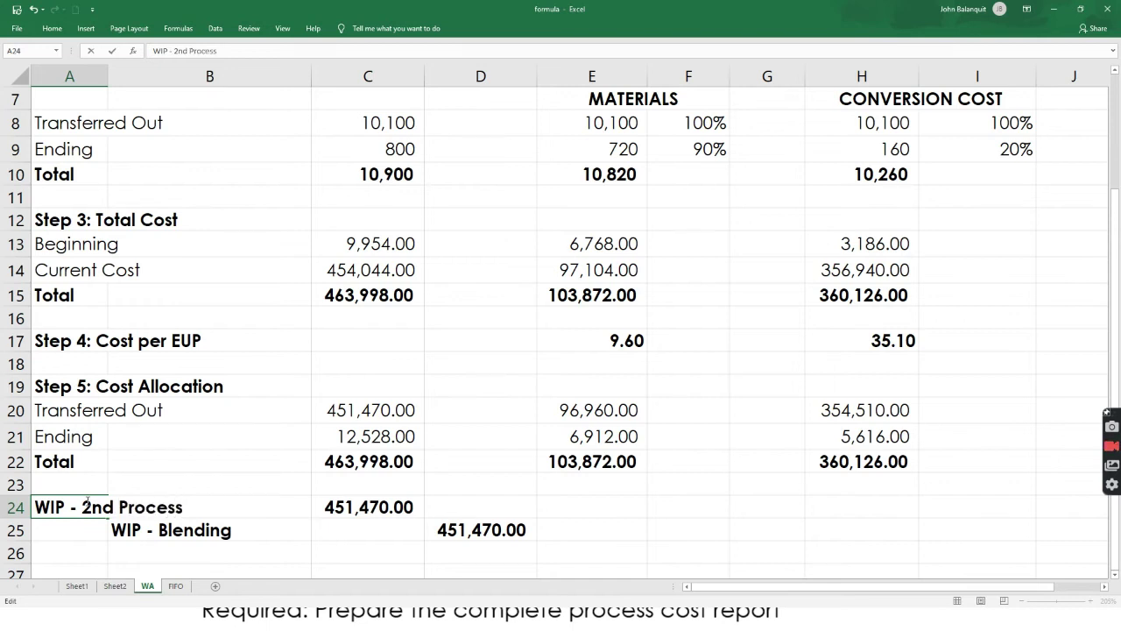
key(Return)
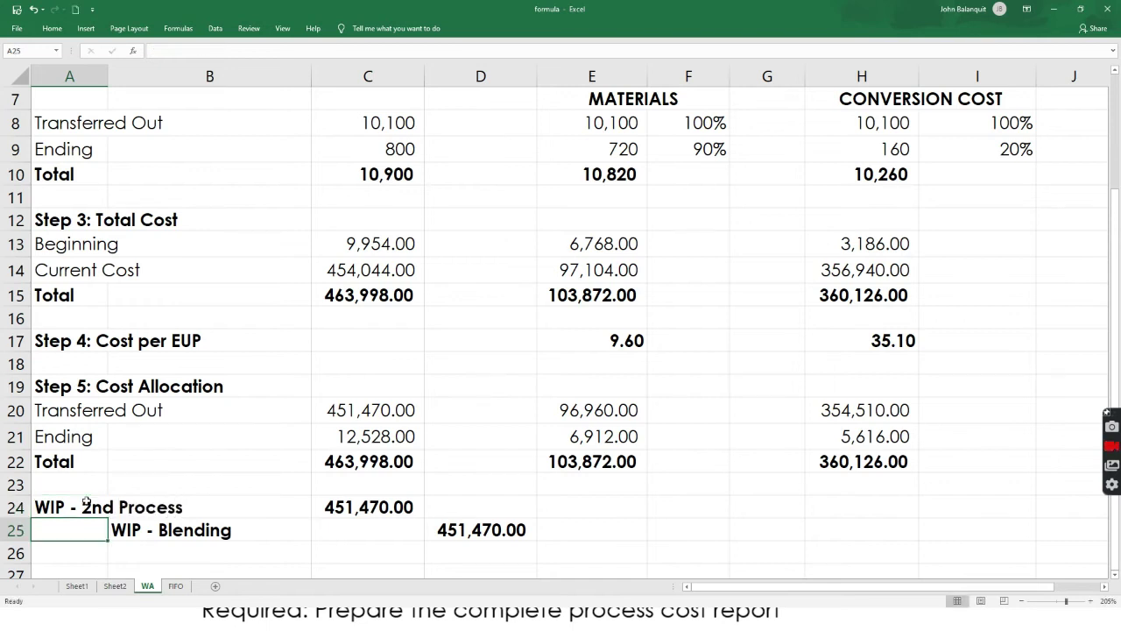
- Change the credit account in B25 to WIP - 1st Process
key(Right)
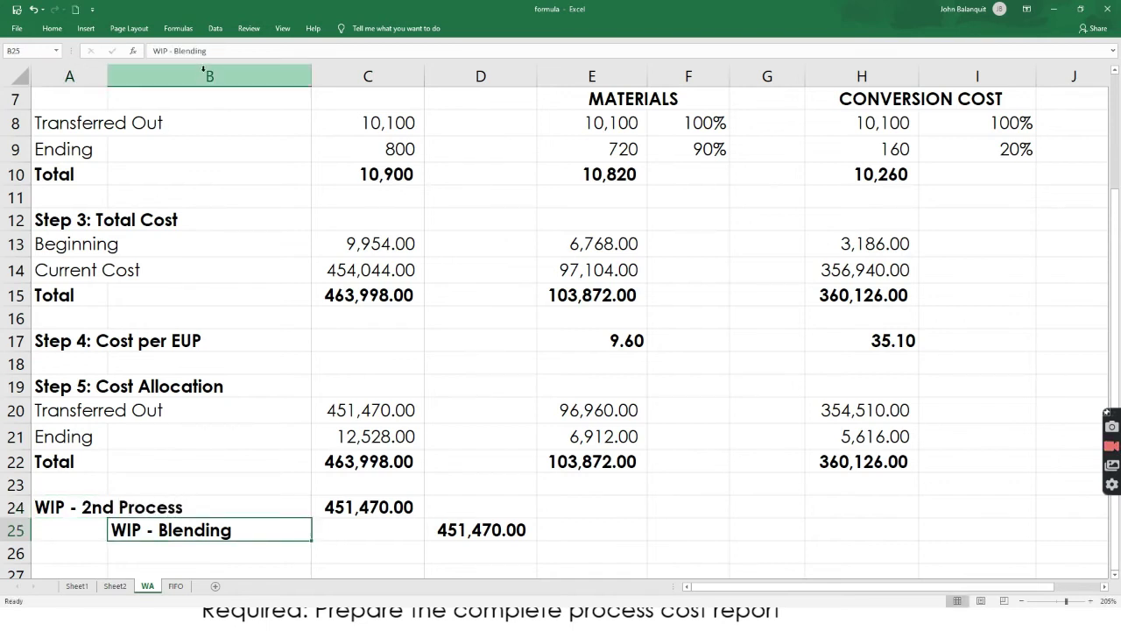
drag(207, 50, 174, 50)
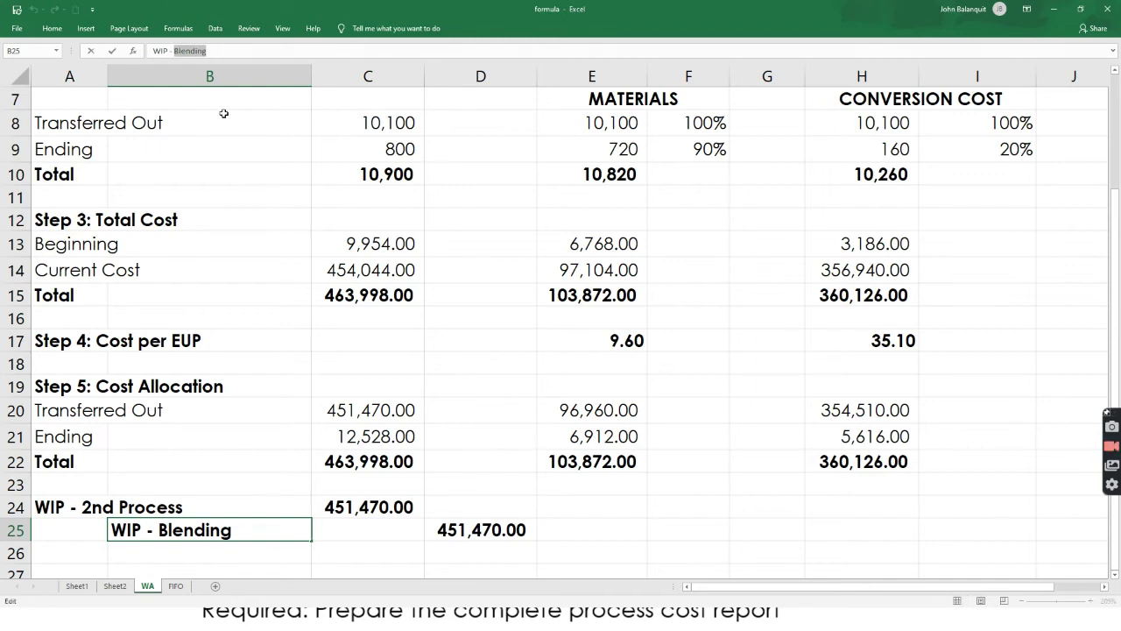
text(1st)
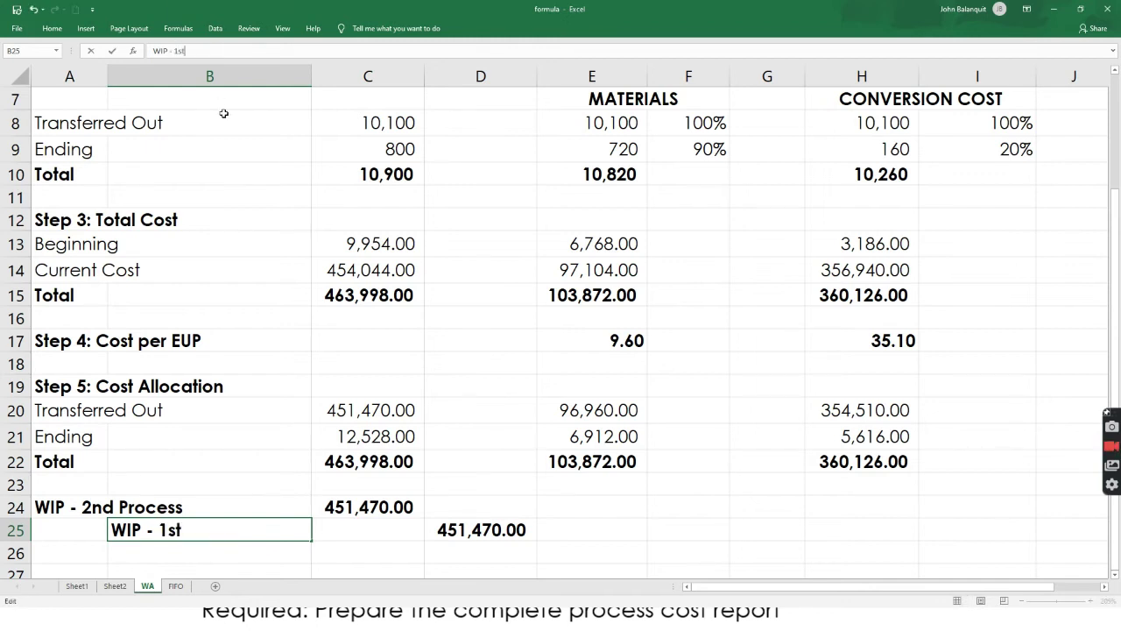
text( Process)
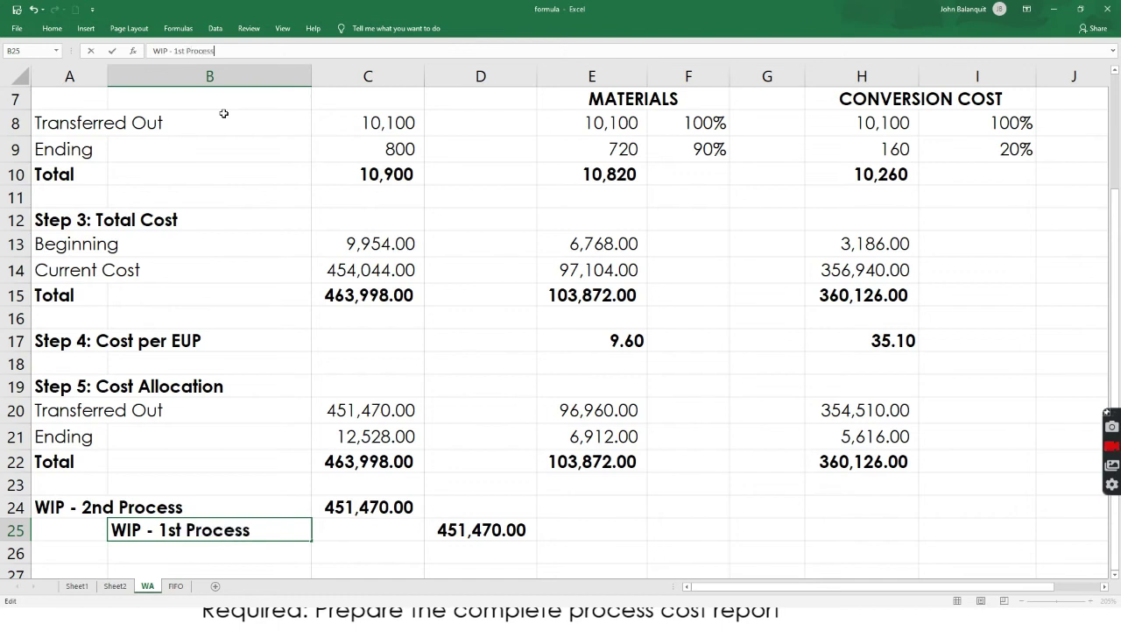
key(Return)
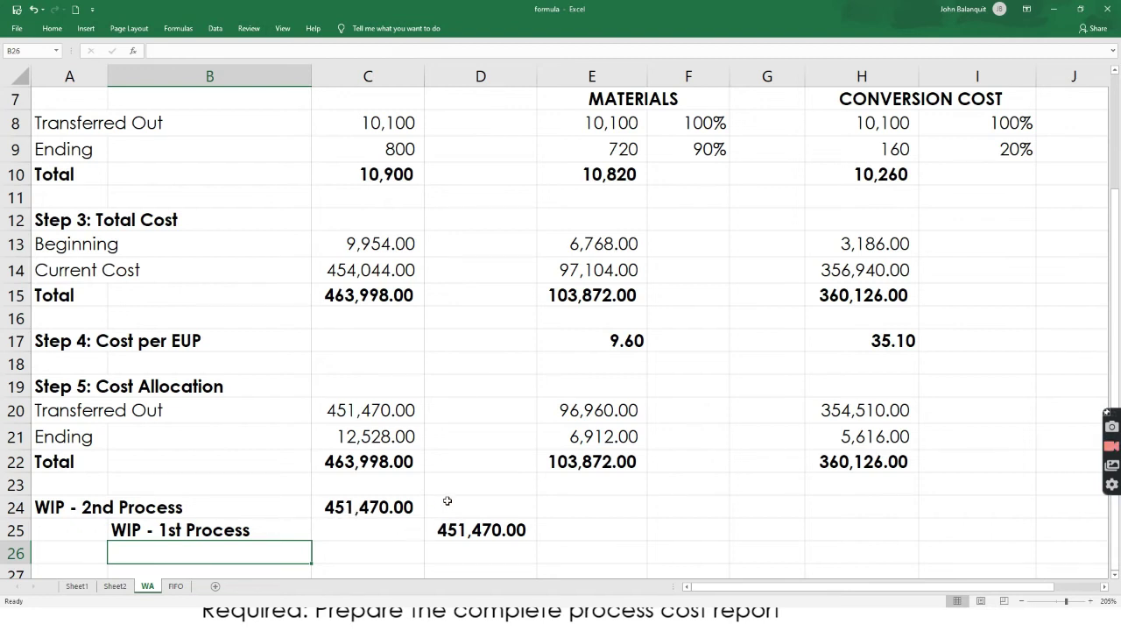
- Review the completed weighted-average worksheet and its solution slides, and move the slide show on to the Ngsbye Inc. FIFO problem
scroll(469, 477, up, 2)
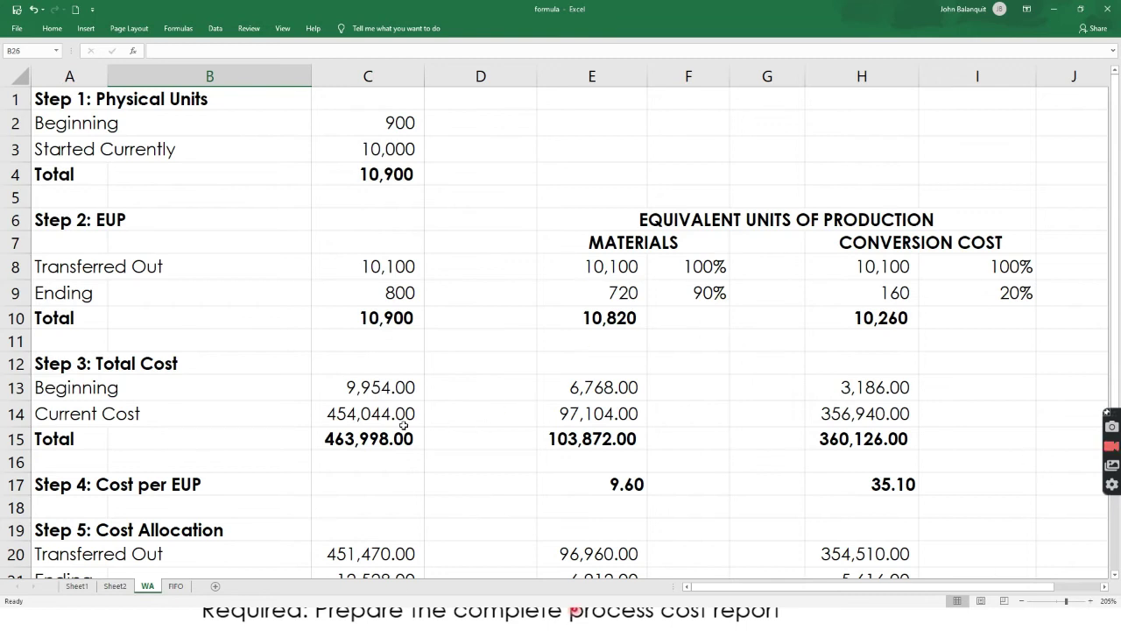
scroll(390, 422, down, 2)
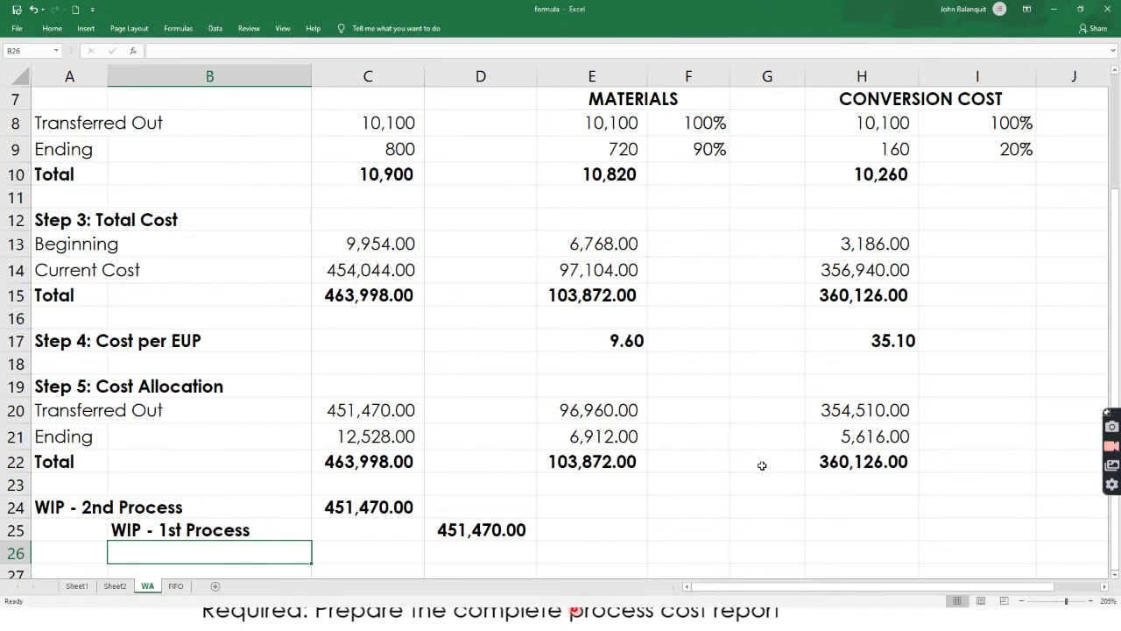
scroll(762, 466, up, 2)
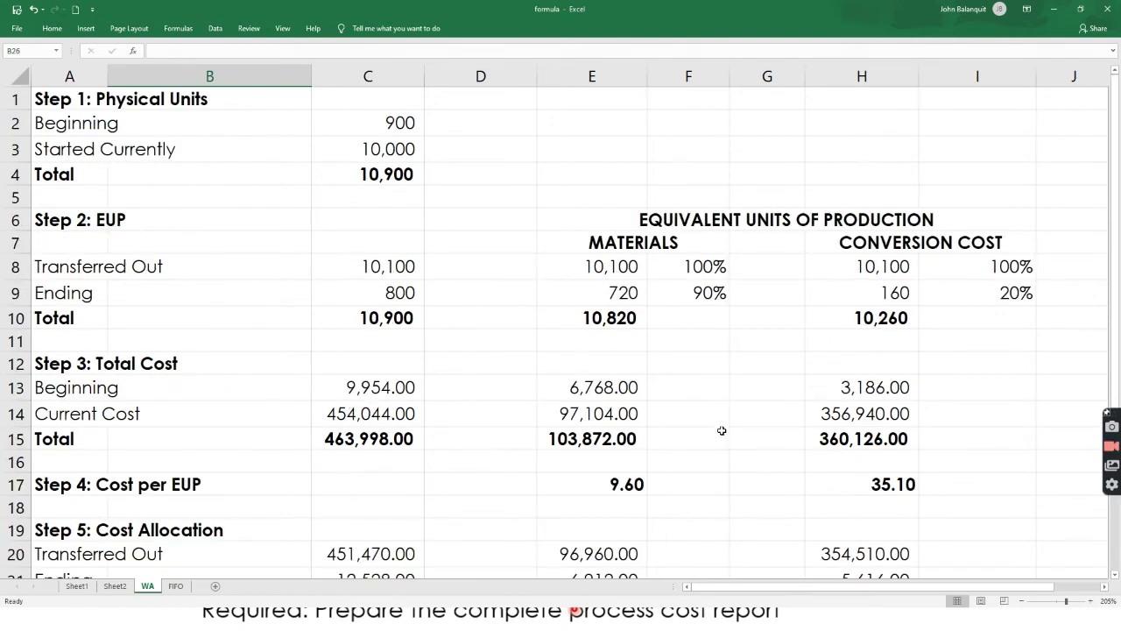
key(alt+Tab)
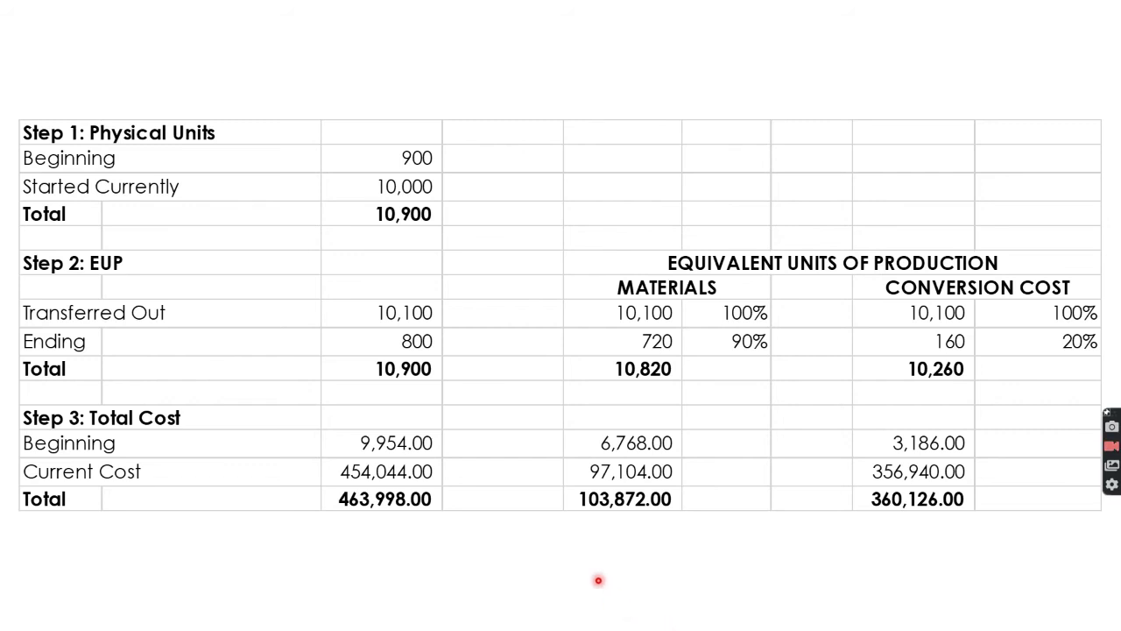
key(Right)
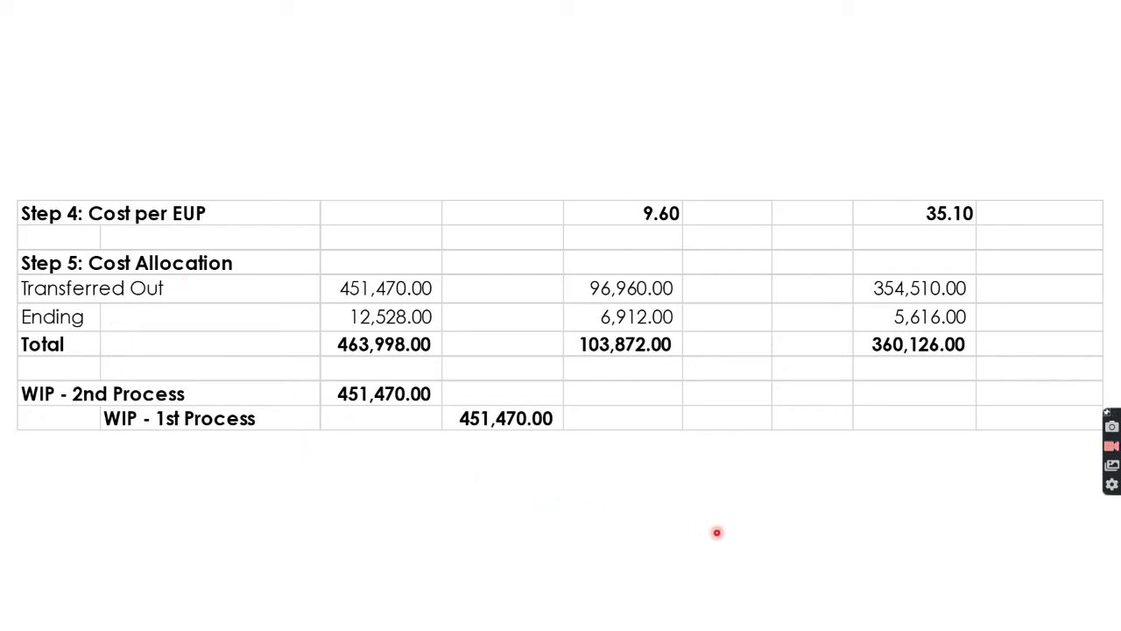
key(Page_Up)
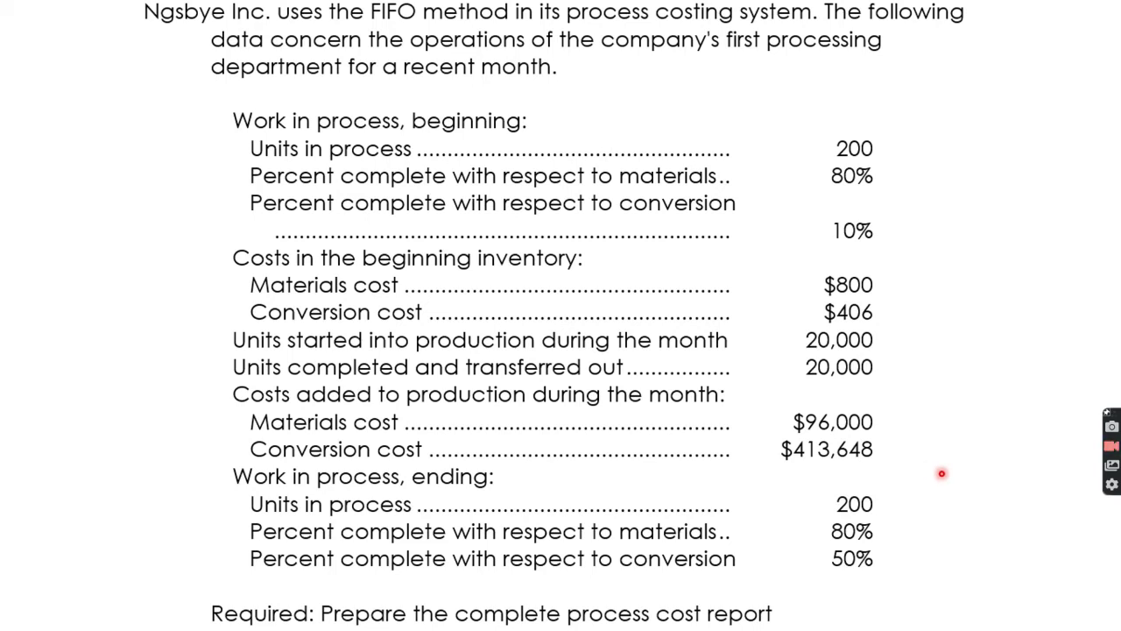
- Switch to the FIFO worksheet in Excel and compare its Step 1 physical units in C2:C3 with the Ngsbye Inc. problem slide
key(alt+Tab)
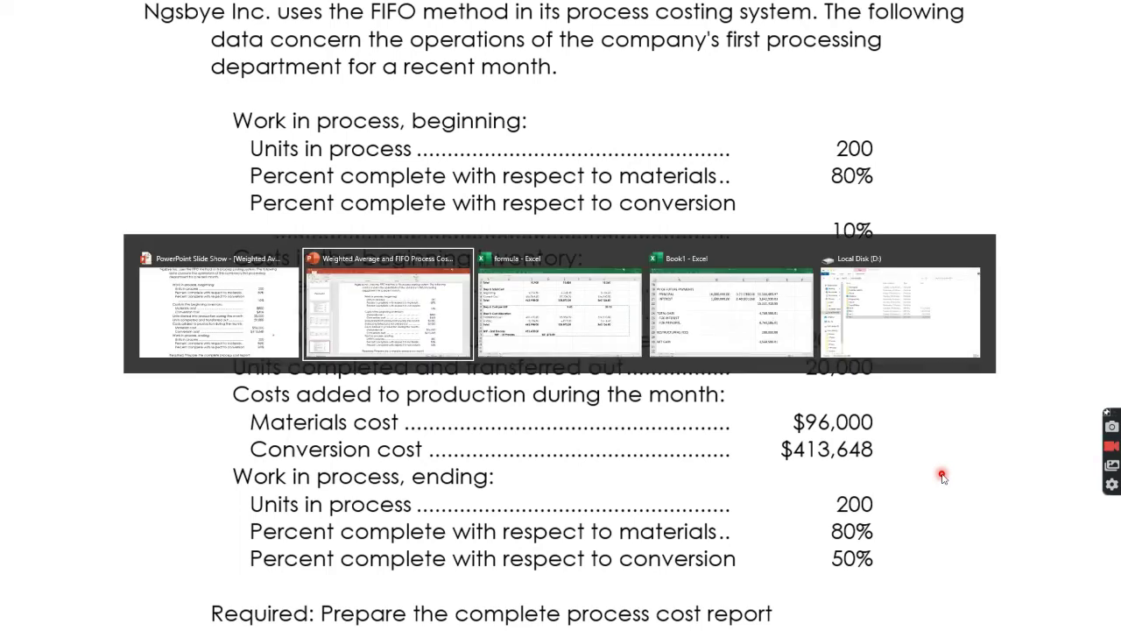
key(alt+Tab)
click(178, 586)
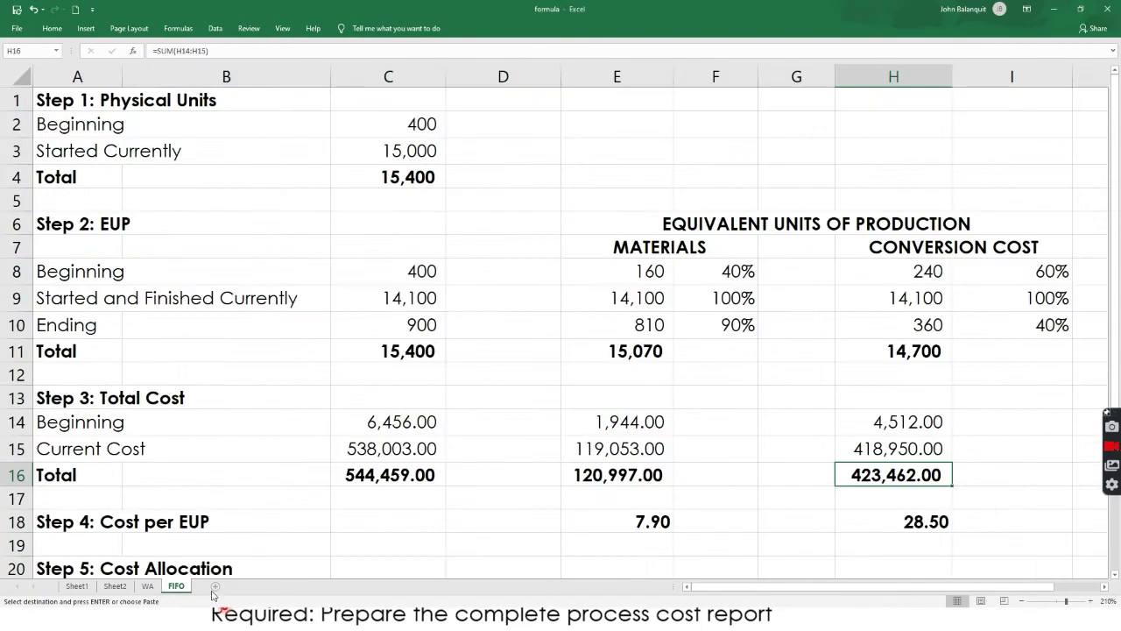
click(493, 202)
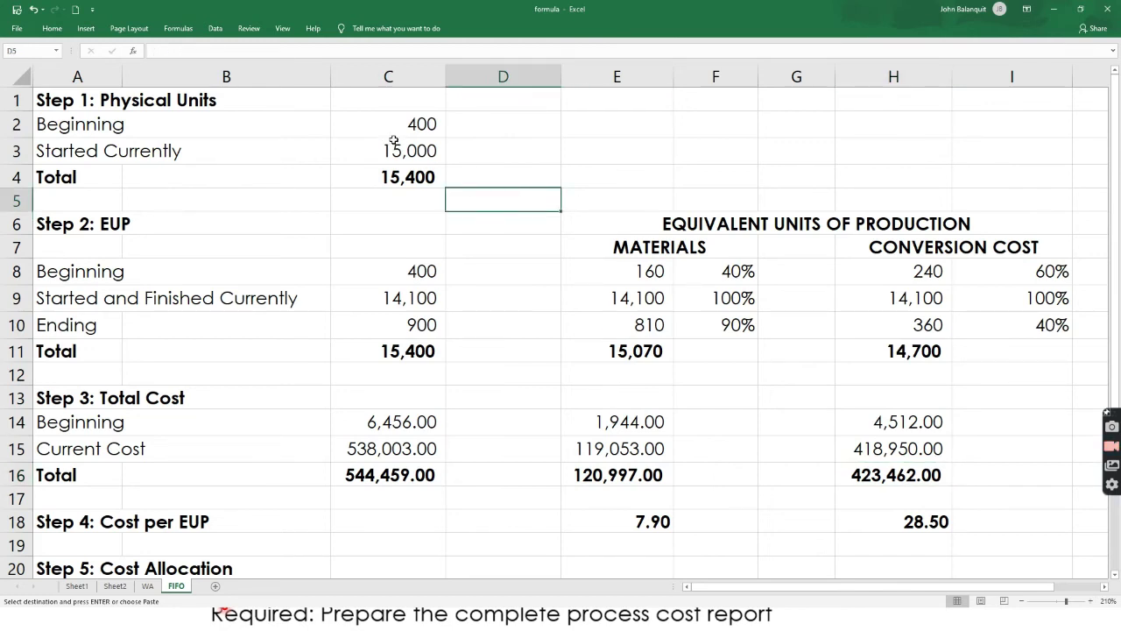
drag(375, 122, 389, 148)
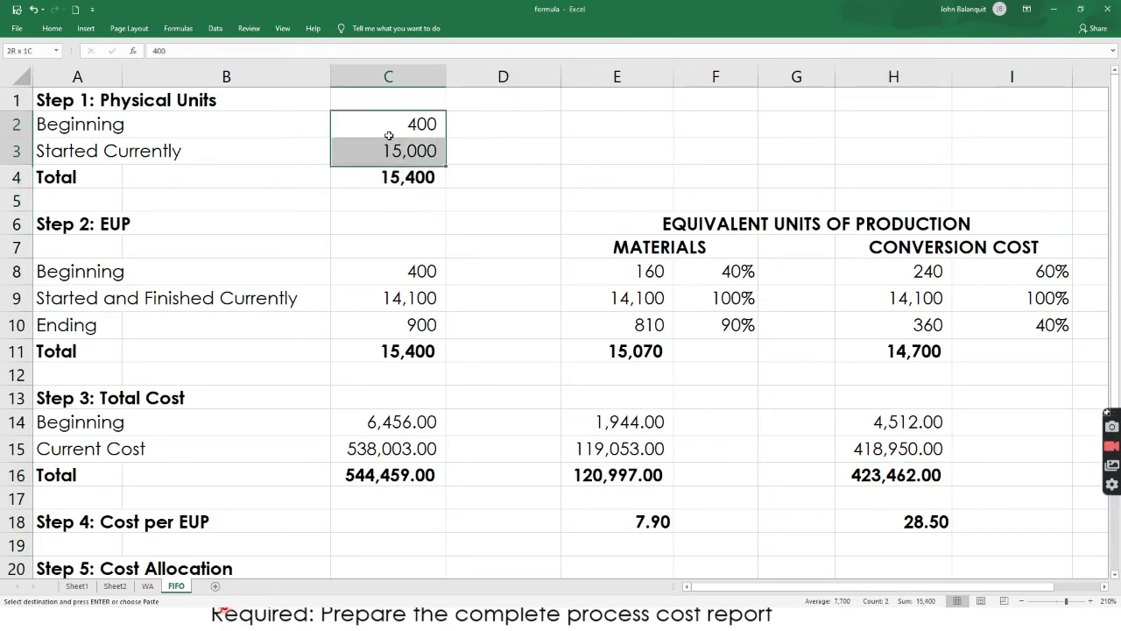
click(476, 140)
click(404, 125)
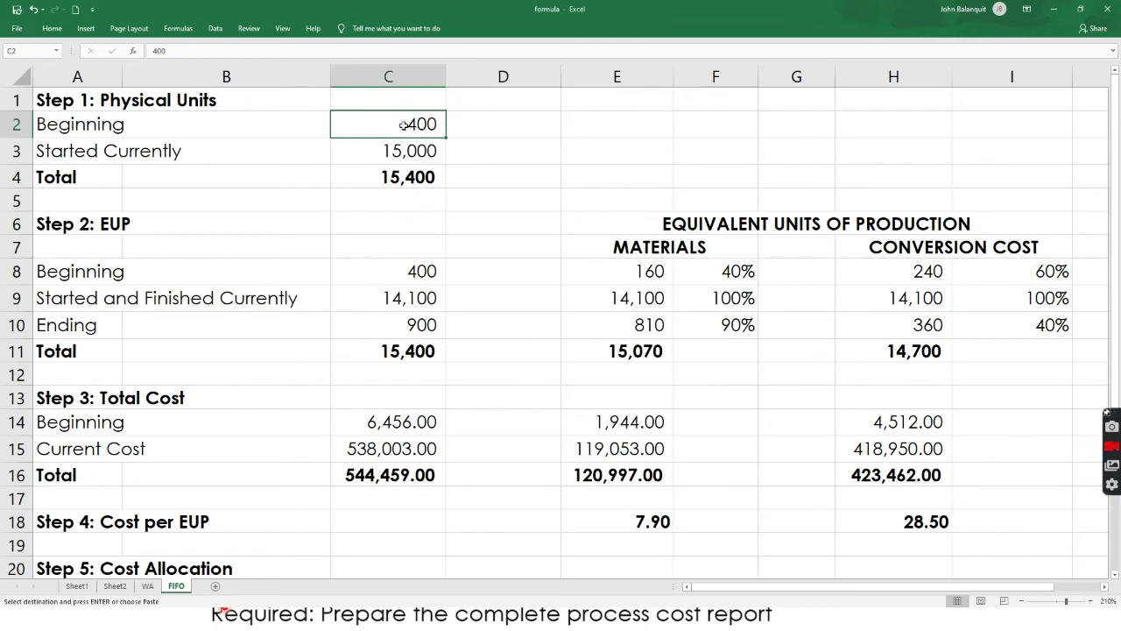
click(396, 144)
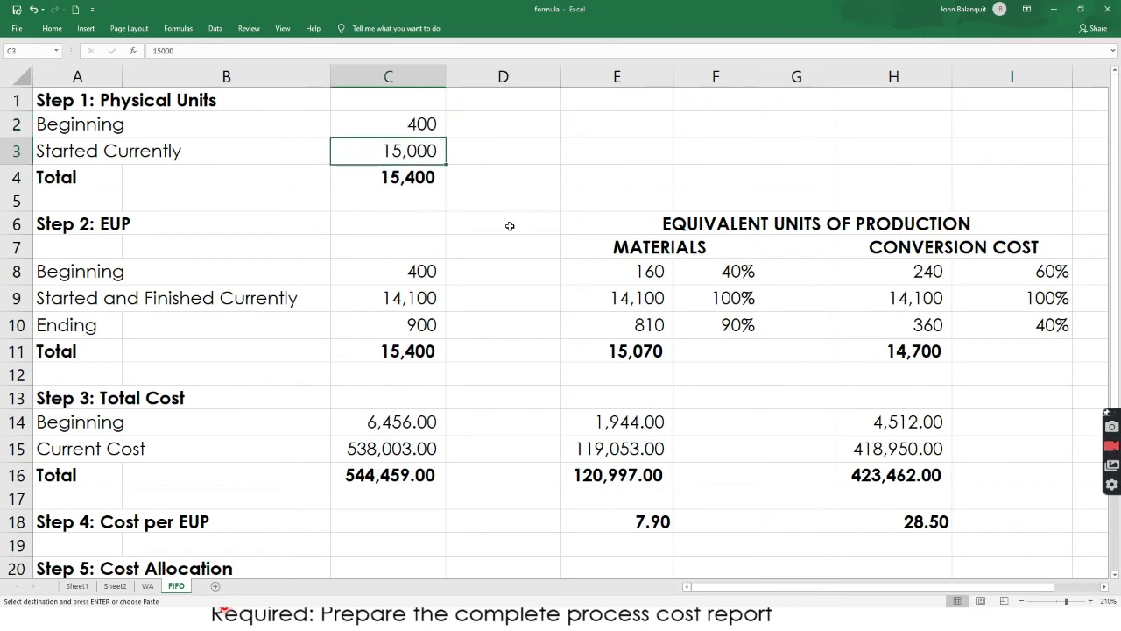
key(alt+Tab)
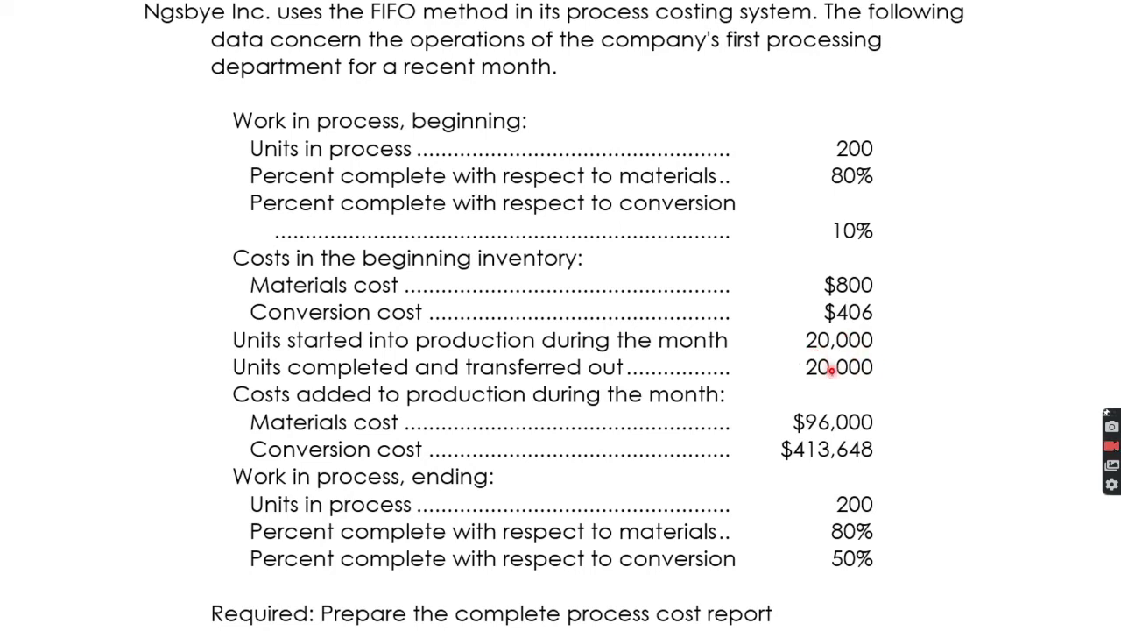
- Switch to the FIFO worksheet in Excel and set the Step 1 physical units to 200 beginning and 20,000 started currently
key(alt+Tab)
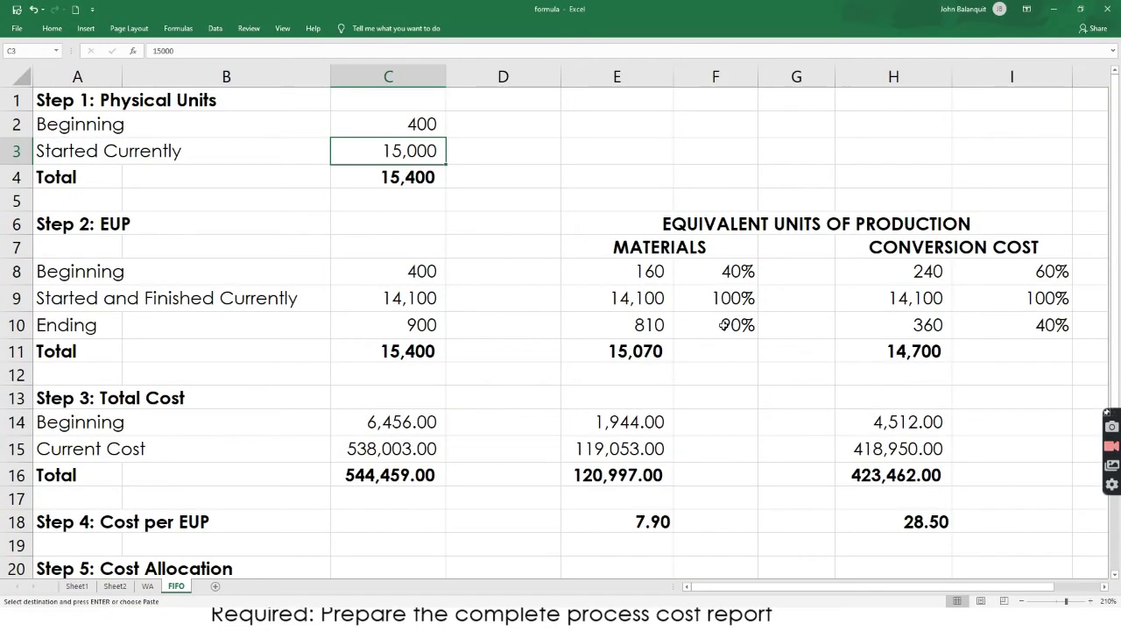
key(Up)
text(200)
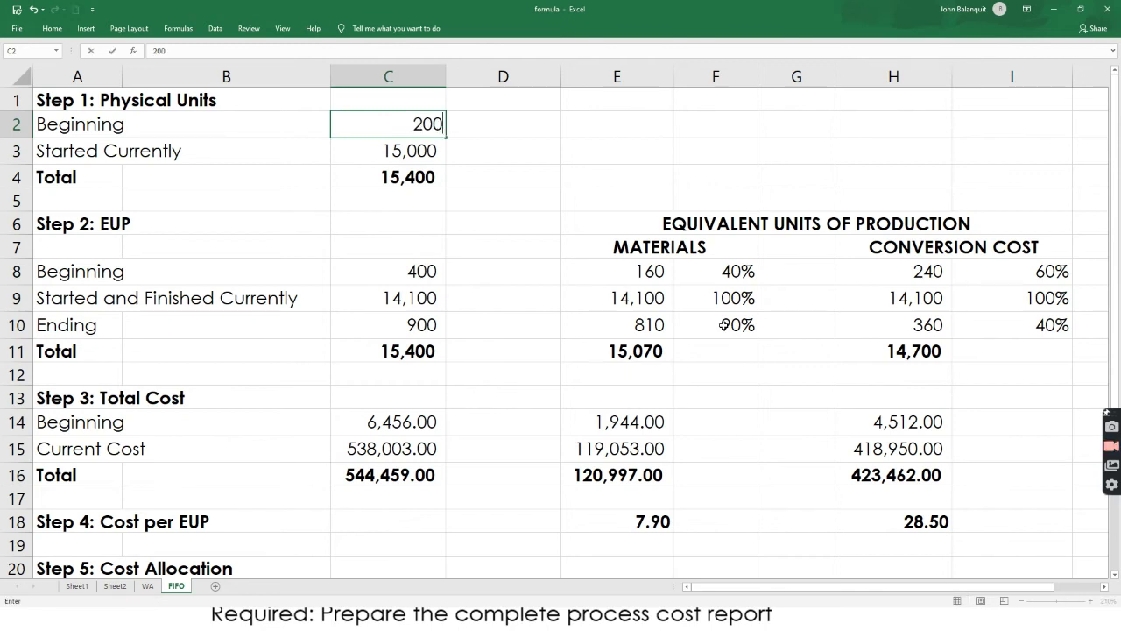
key(Return)
text(20000)
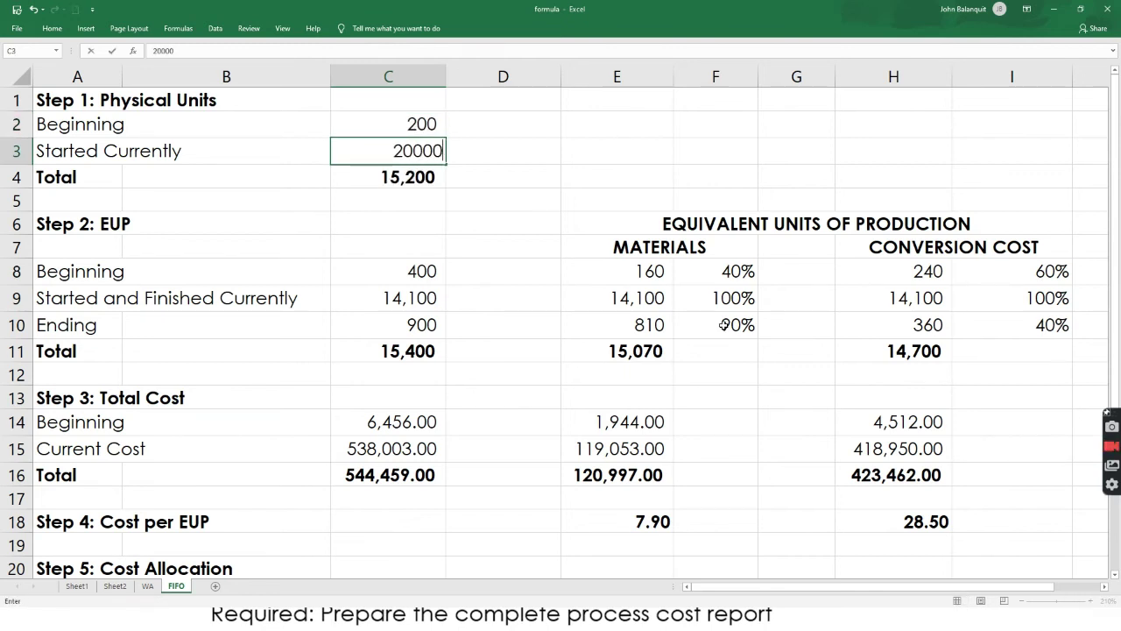
key(Return)
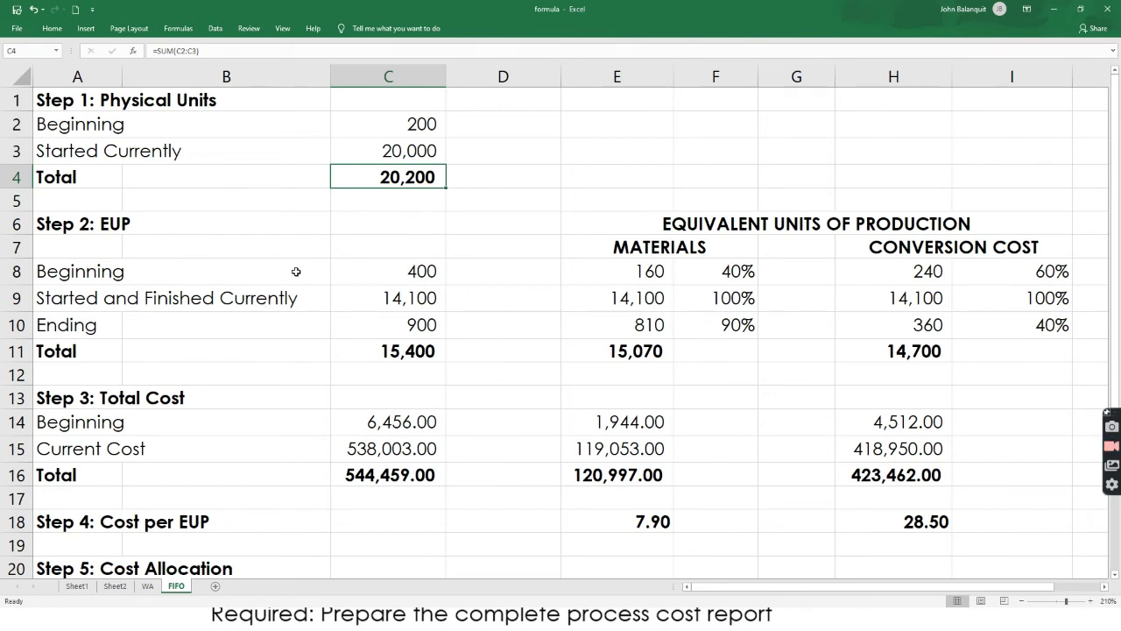
- Set the Step 2 units in C8:C10 to 200 beginning, 19,800 started and finished currently, and 200 ending
click(371, 282)
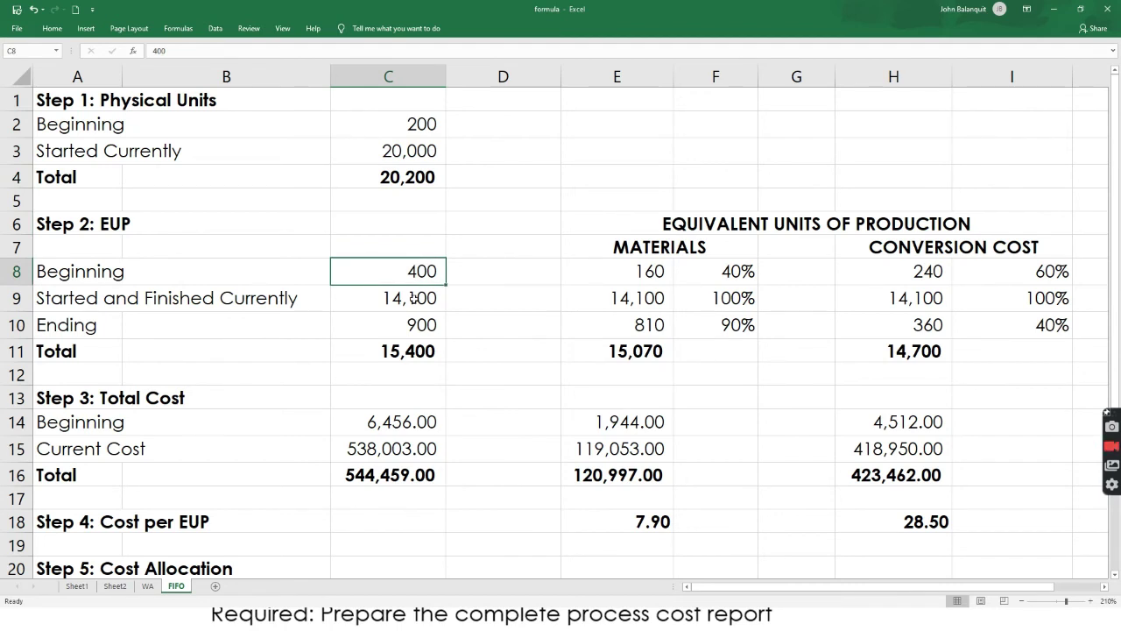
text(2)
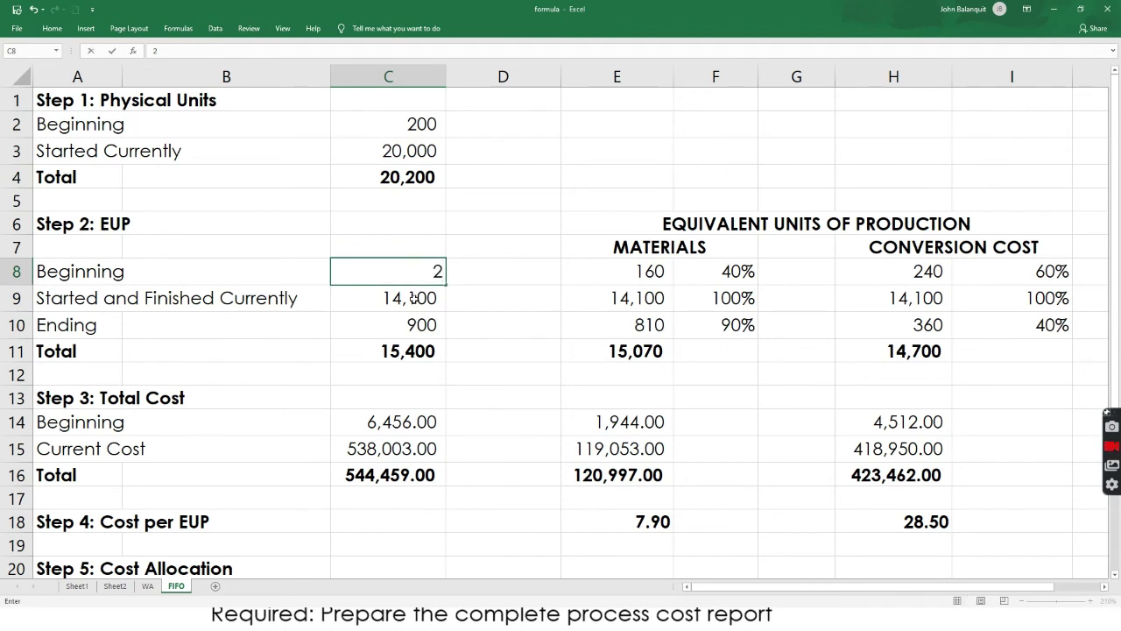
text(00)
key(Return)
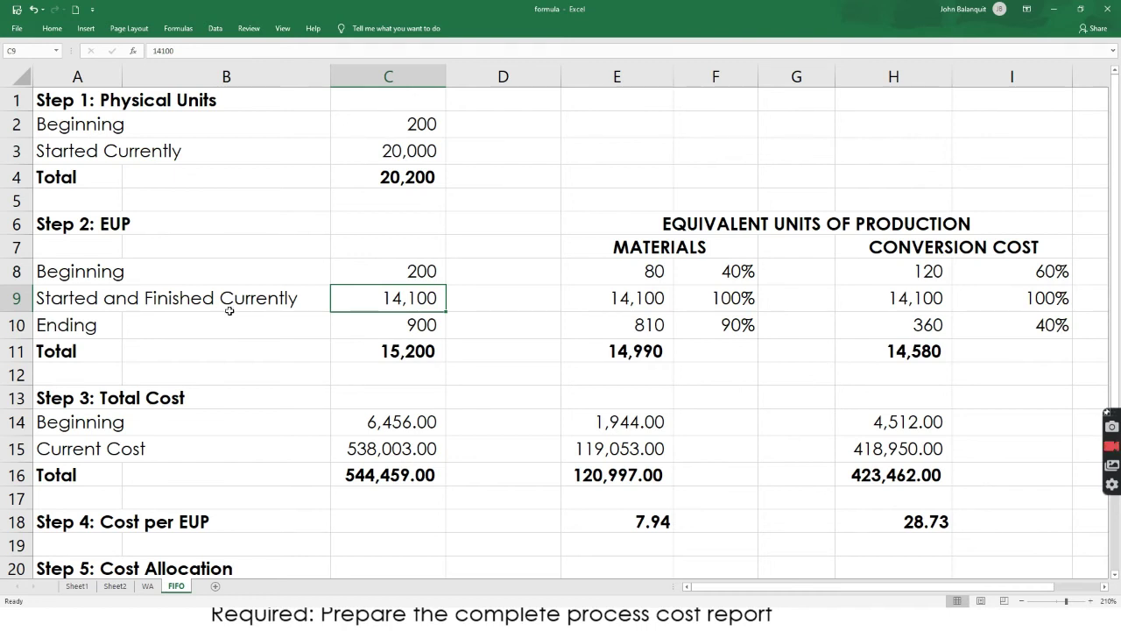
key(alt+Tab)
text(19800)
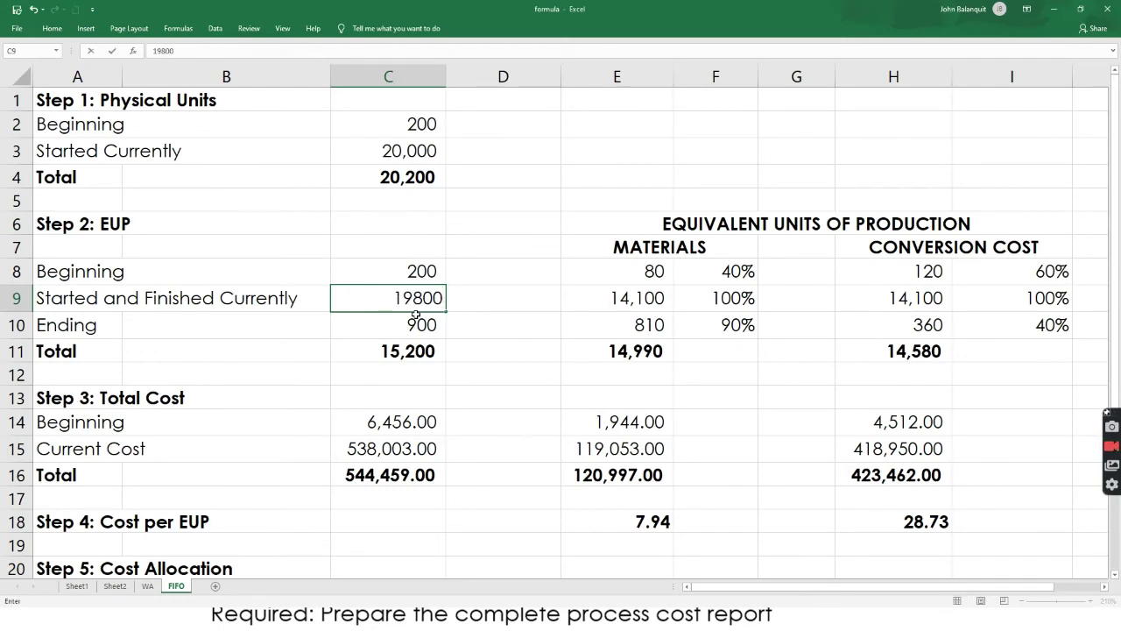
key(Return)
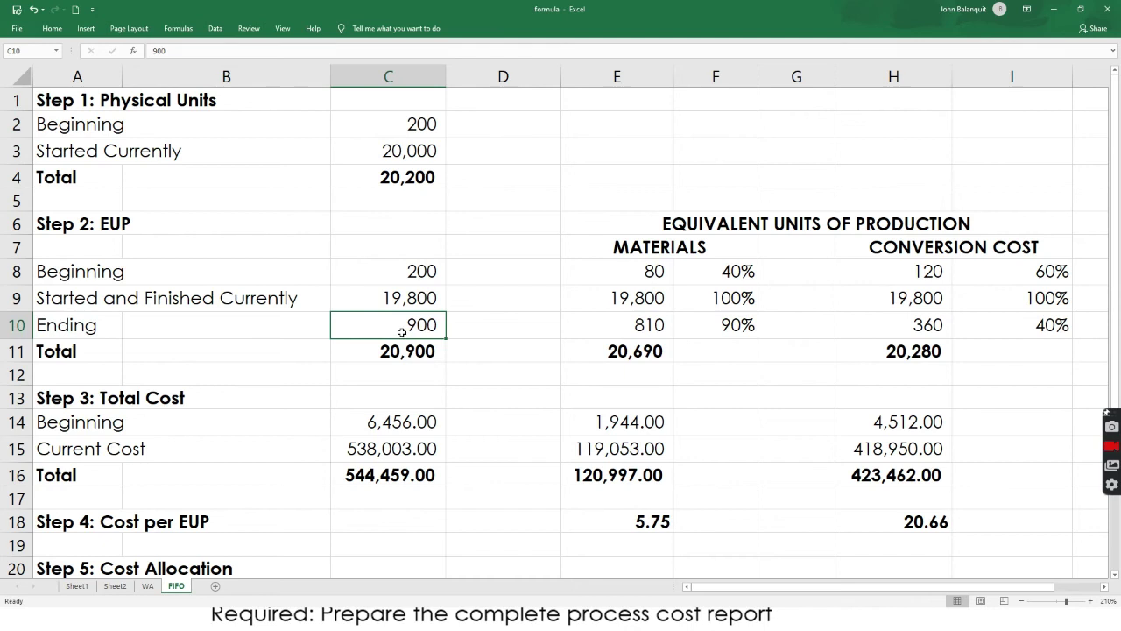
text(200)
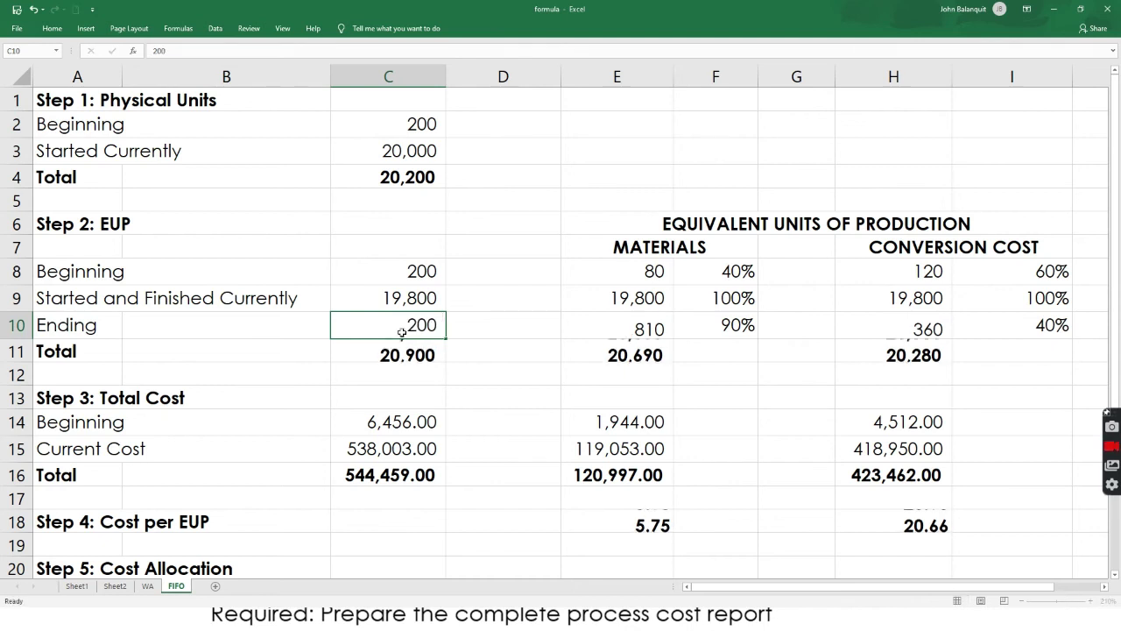
key(Return)
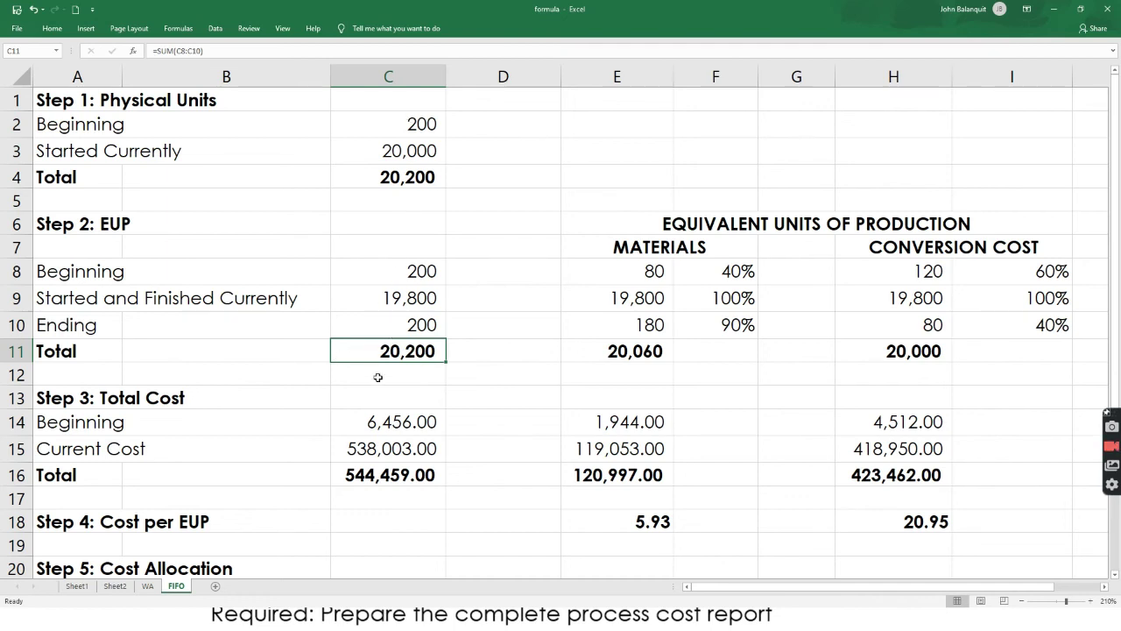
- Compare the unit totals in C4 and C11, and check the beginning materials percentage in F8 against the Ngsbye Inc. problem slide
click(401, 181)
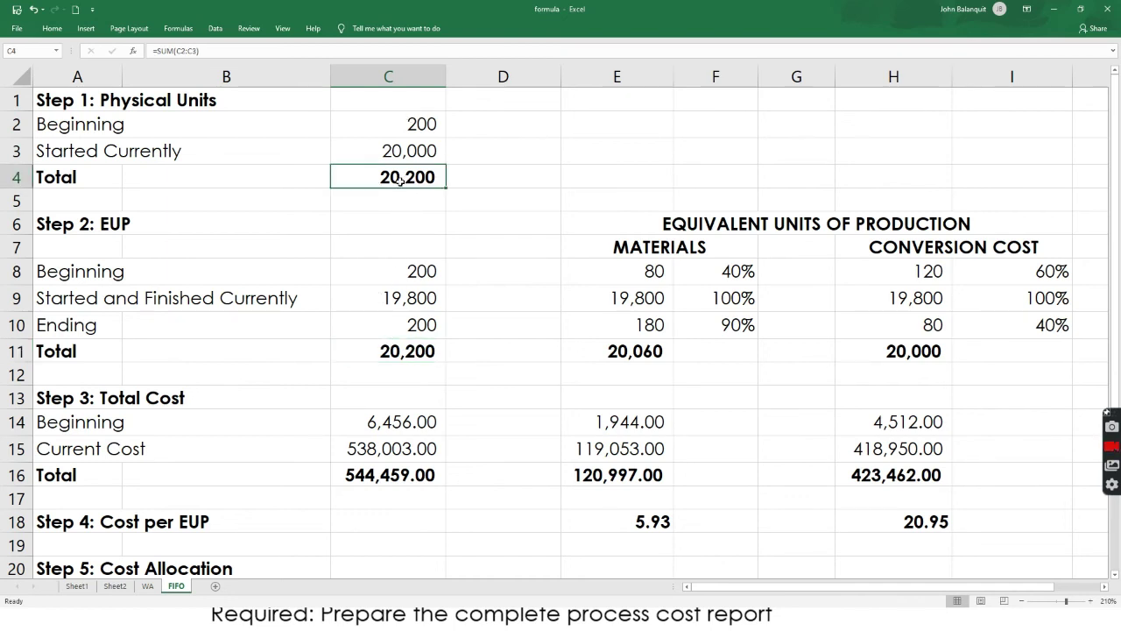
click(382, 359)
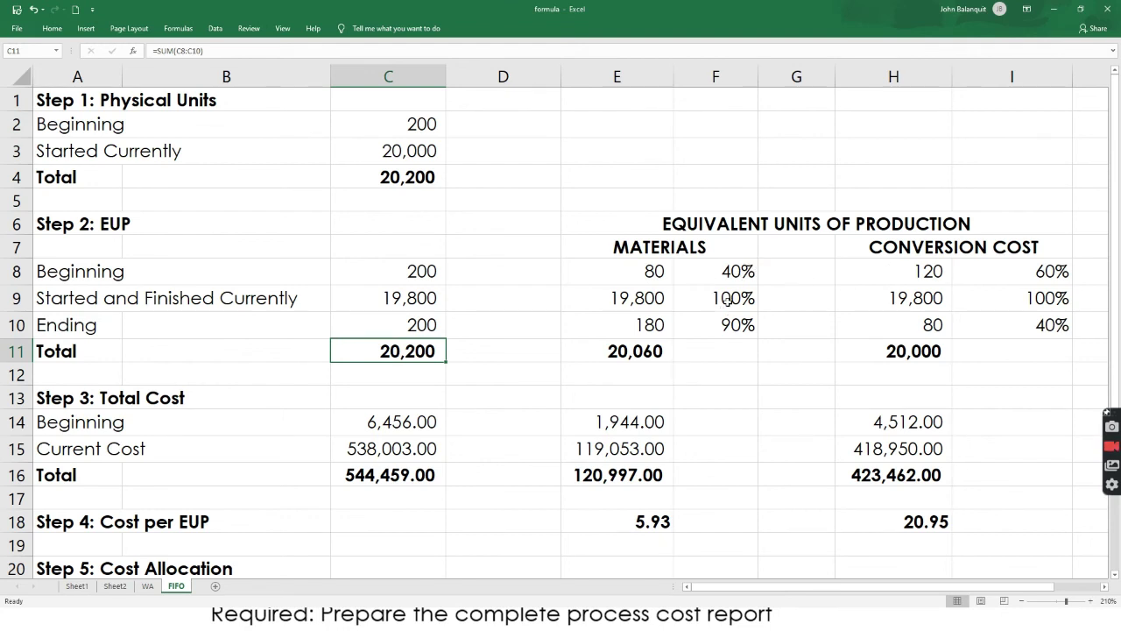
click(727, 273)
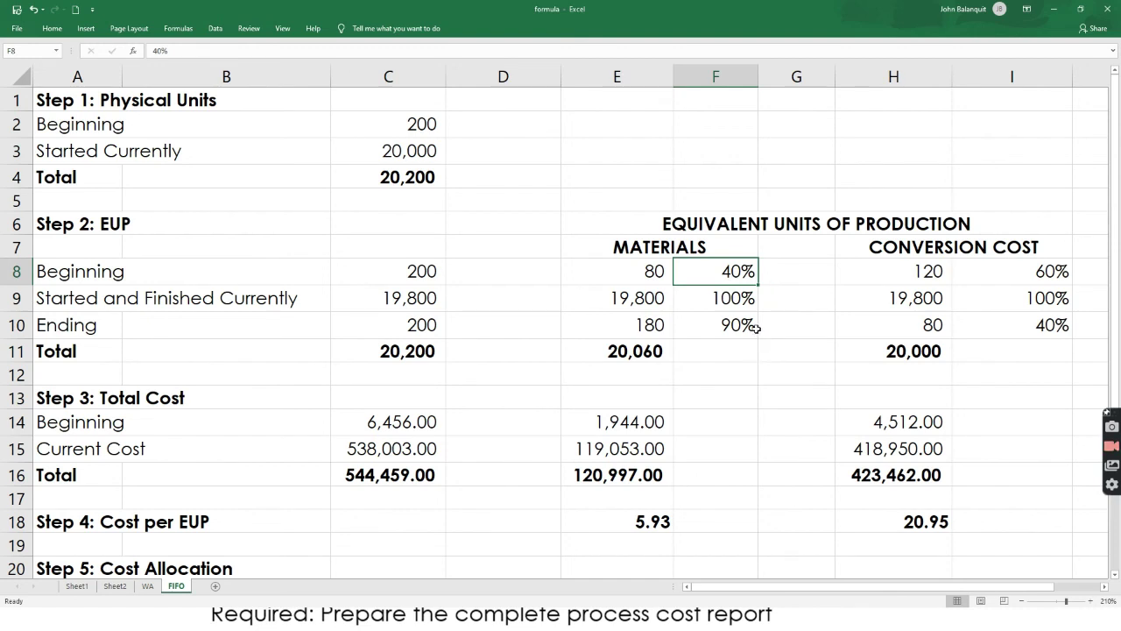
key(alt+Tab)
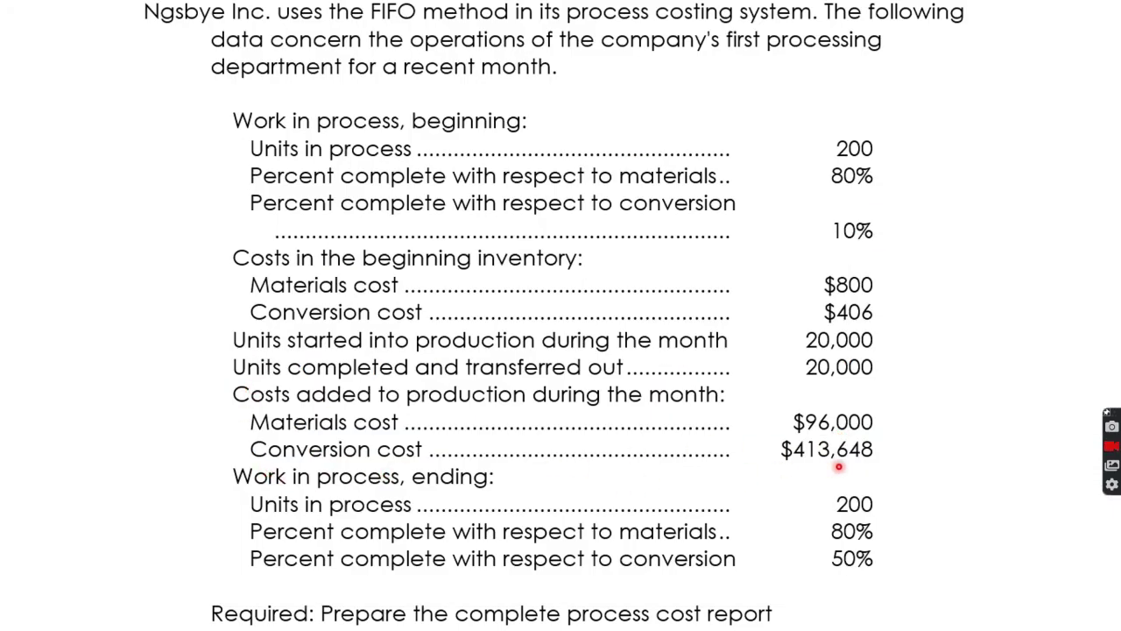
- Set the current conversion cost in H15 of the FIFO worksheet to 413,648 and check it against the problem slide
key(alt+Tab)
text(41)
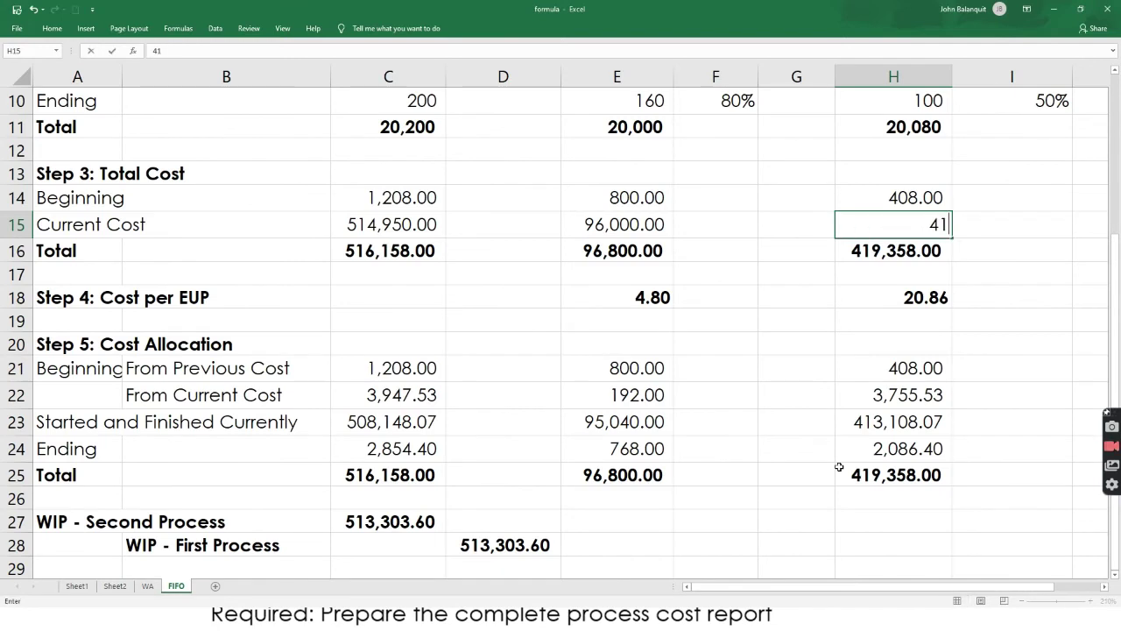
text(3,648)
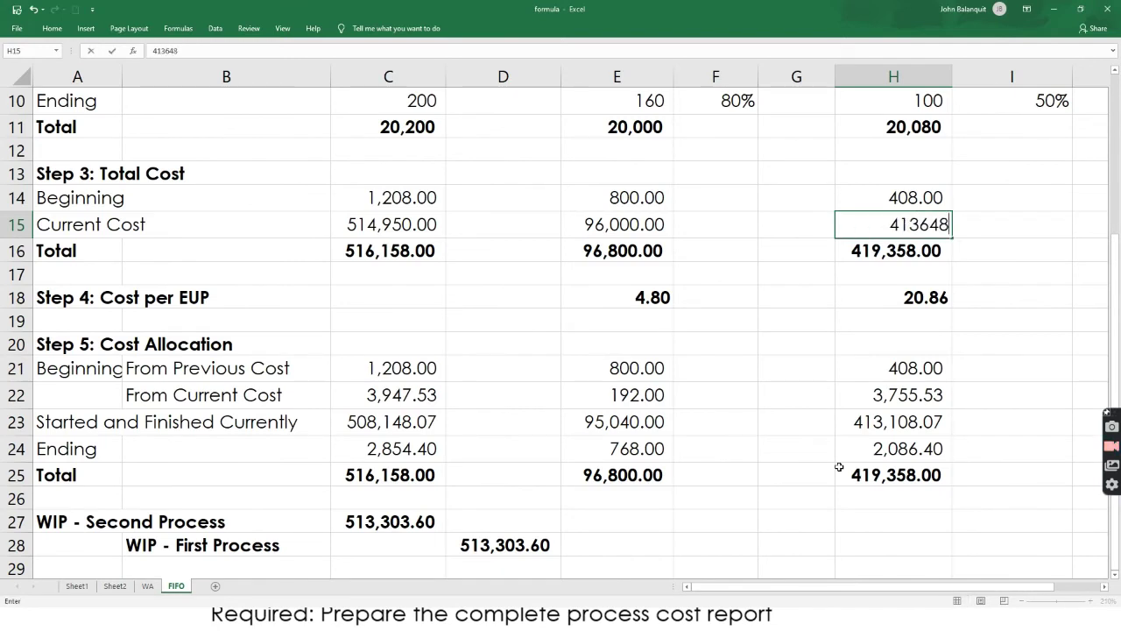
key(Return)
key(alt+Tab)
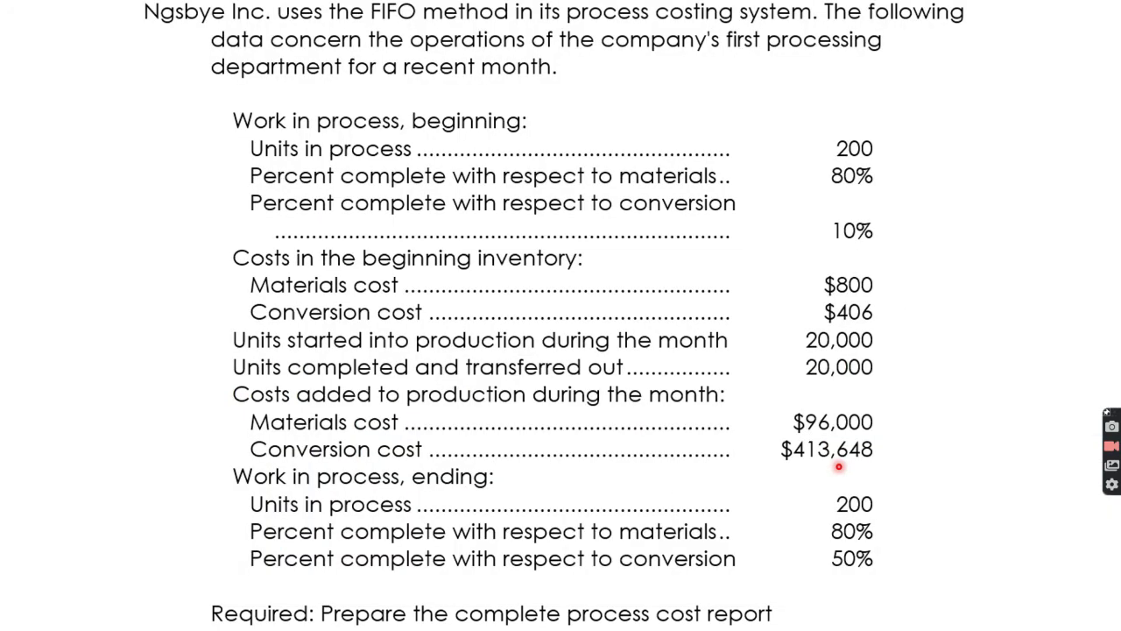
key(alt+Tab)
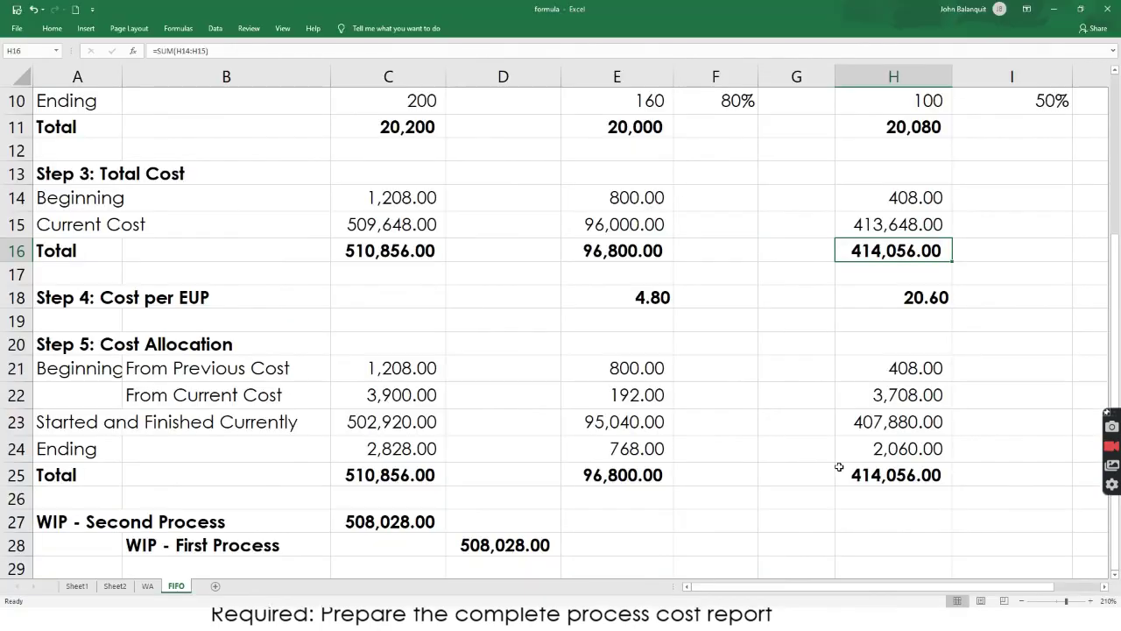
key(Up)
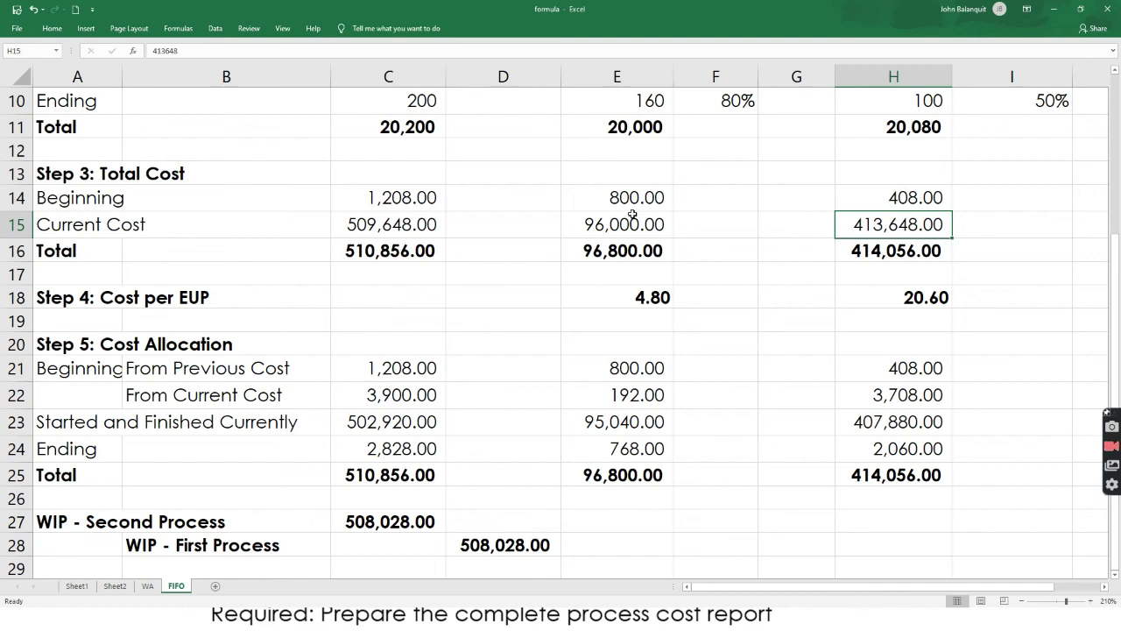
- Examine the Step 3 cost totals in row 16 for materials, conversion and the combined column
click(614, 256)
click(839, 252)
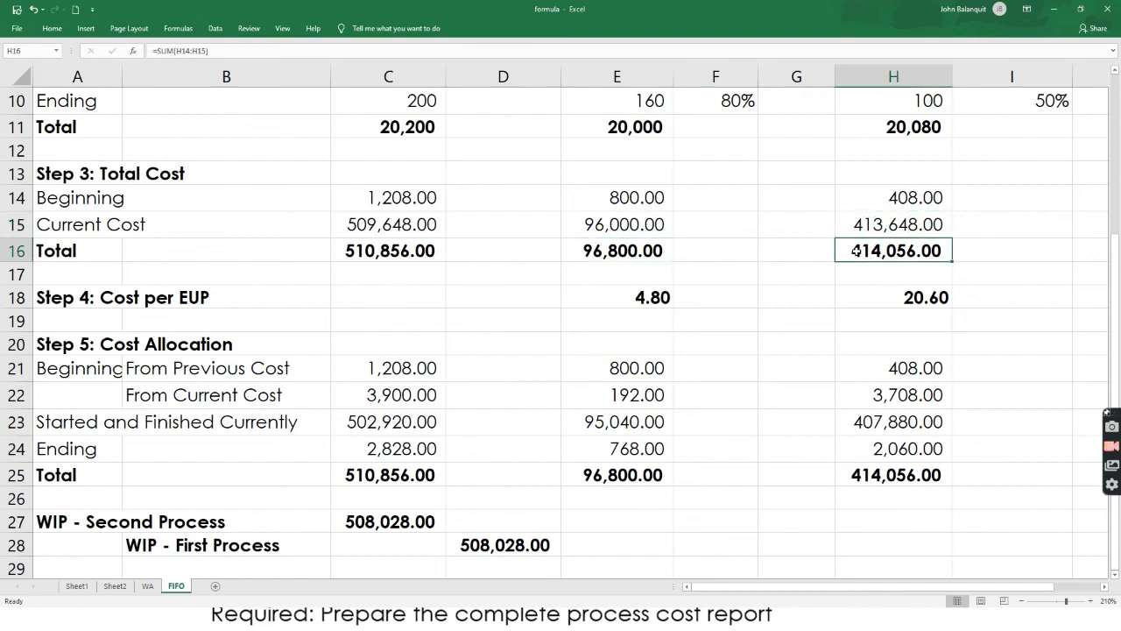
click(601, 252)
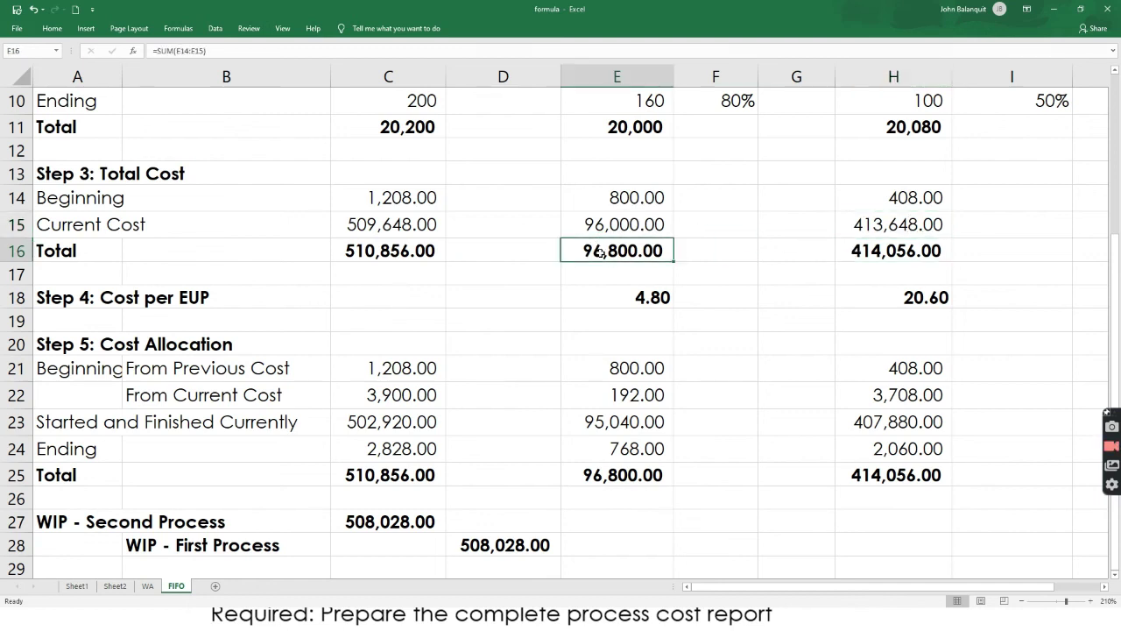
drag(382, 196, 388, 254)
drag(605, 252, 884, 249)
click(541, 273)
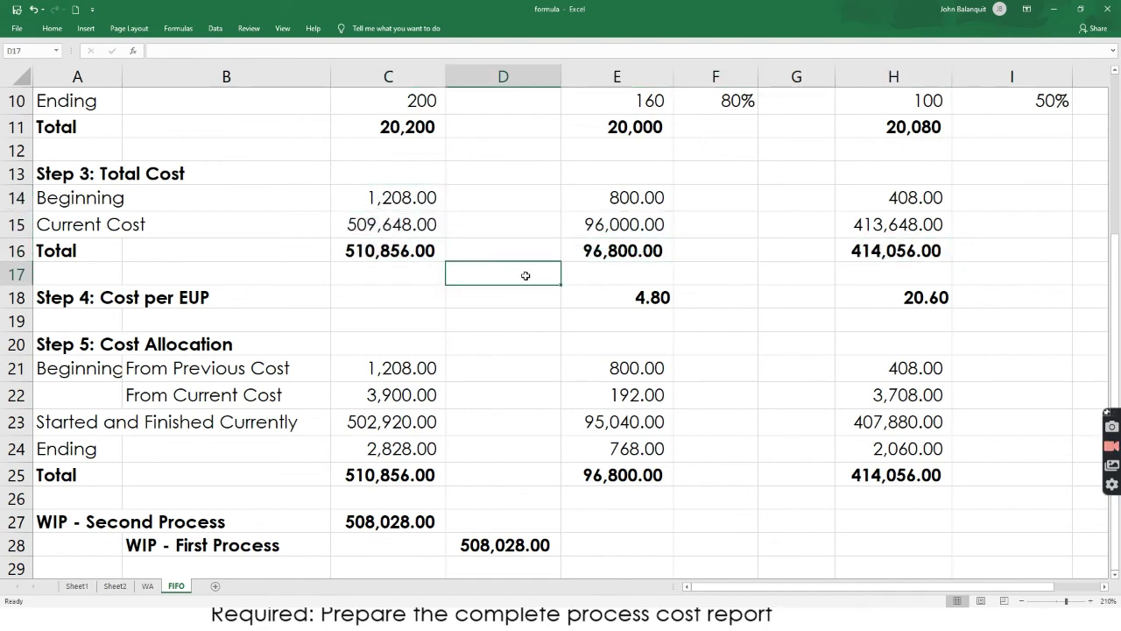
click(394, 278)
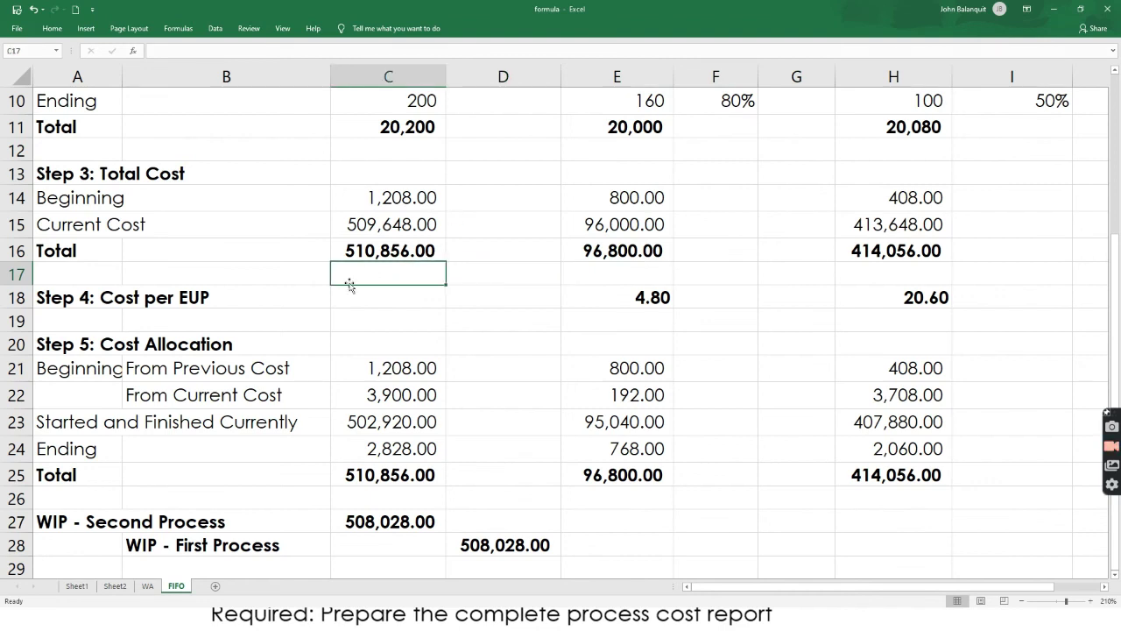
- Trace the Step 4 materials cost per EUP in E18 to the current cost in E15 and the equivalent units in E11
click(613, 303)
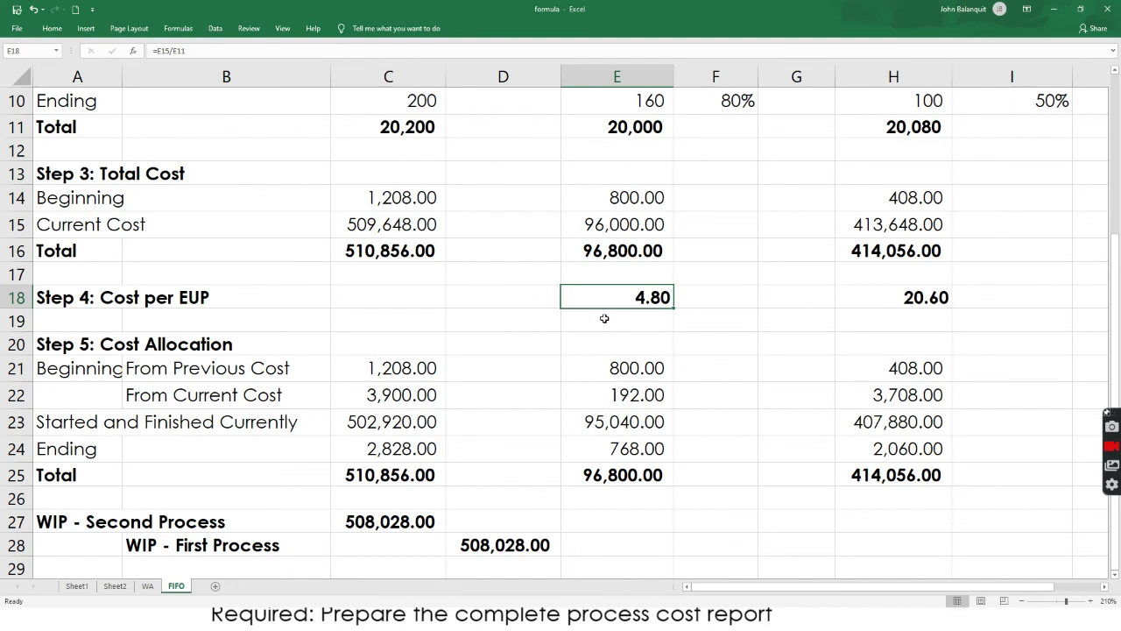
scroll(604, 317, up, 1)
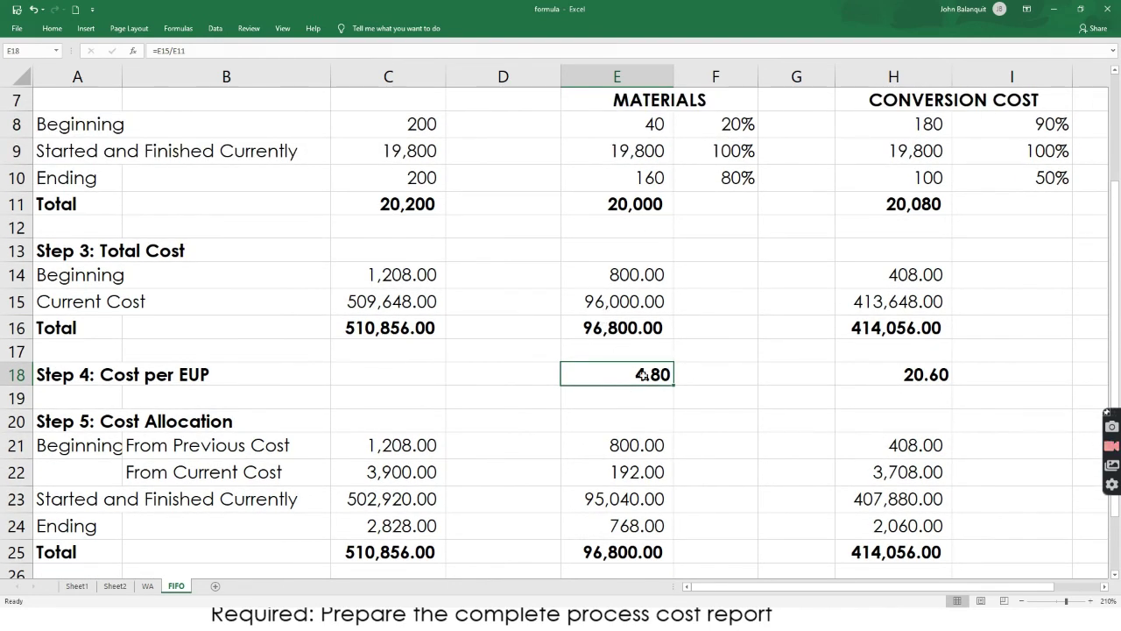
click(589, 303)
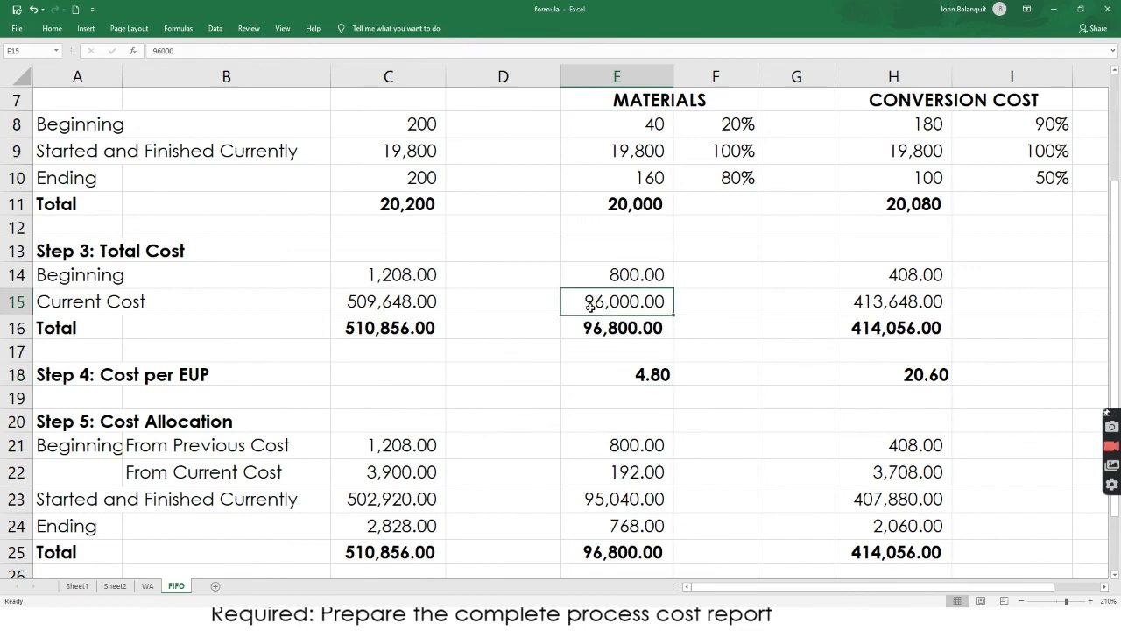
click(591, 205)
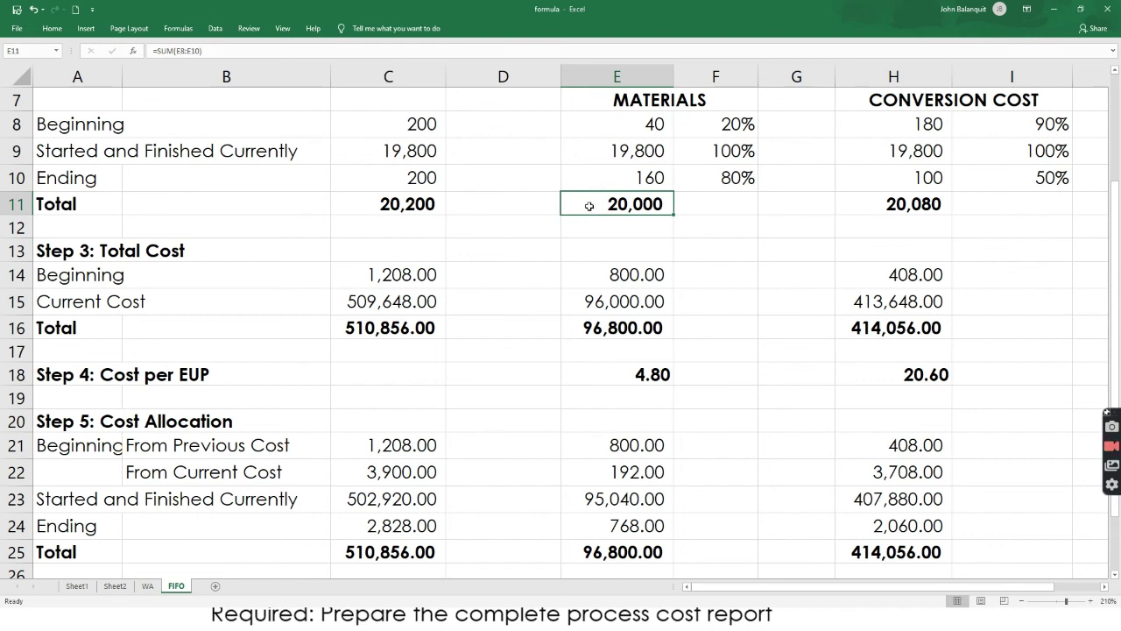
click(606, 304)
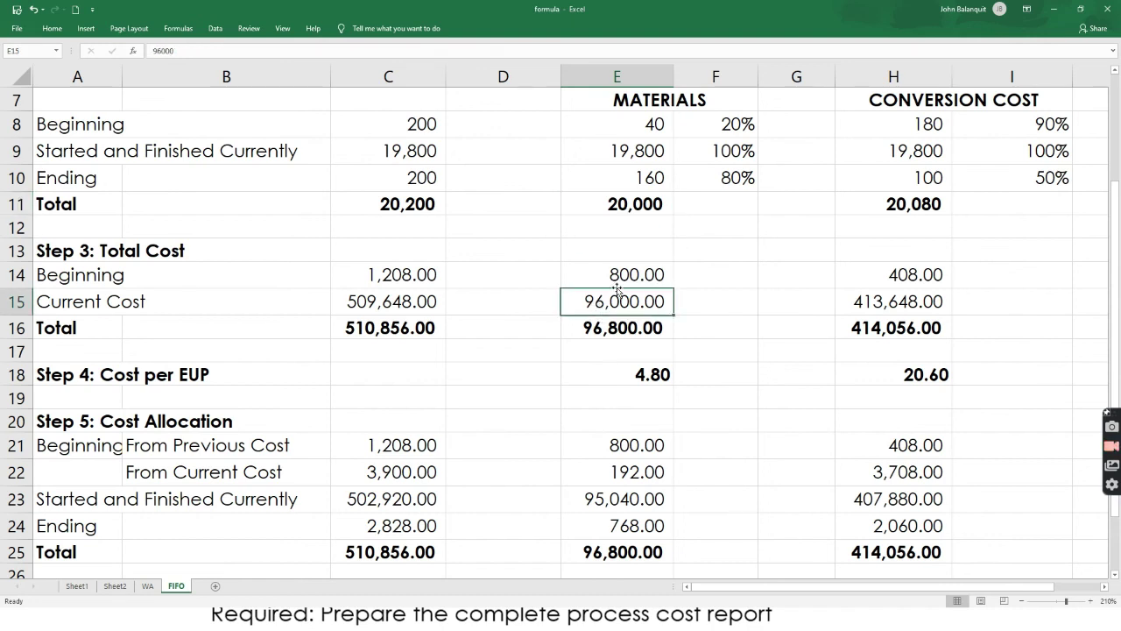
- Compare the beginning costs in E14 and H14 with the previous-cost allocation in E21:H21, and inspect the costs per EUP in row 18
click(618, 277)
click(899, 278)
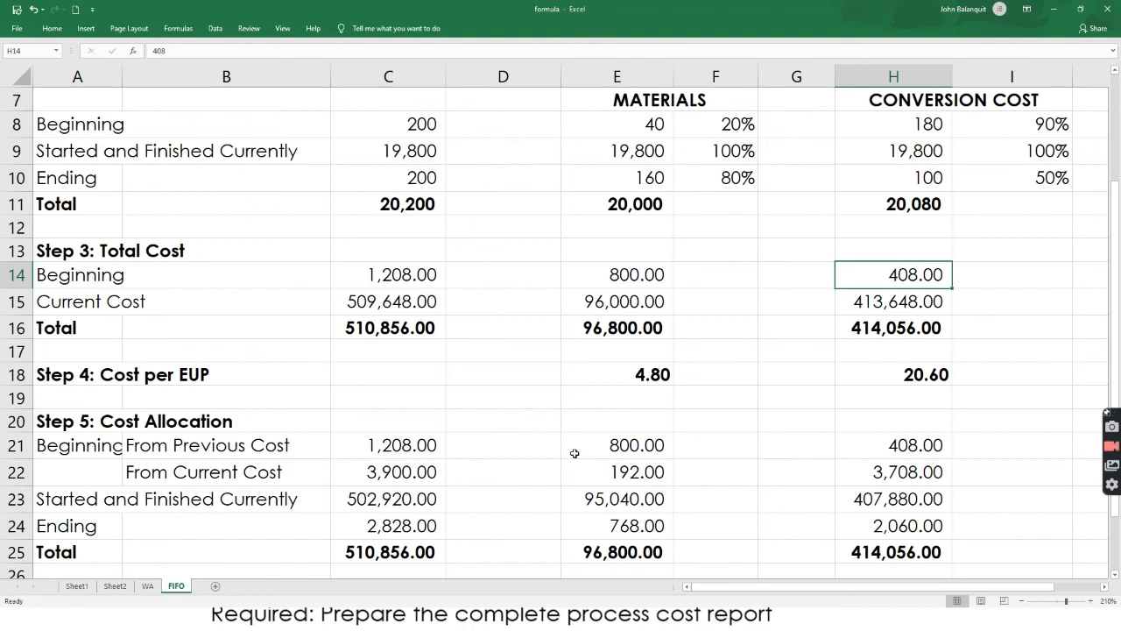
drag(585, 448, 891, 445)
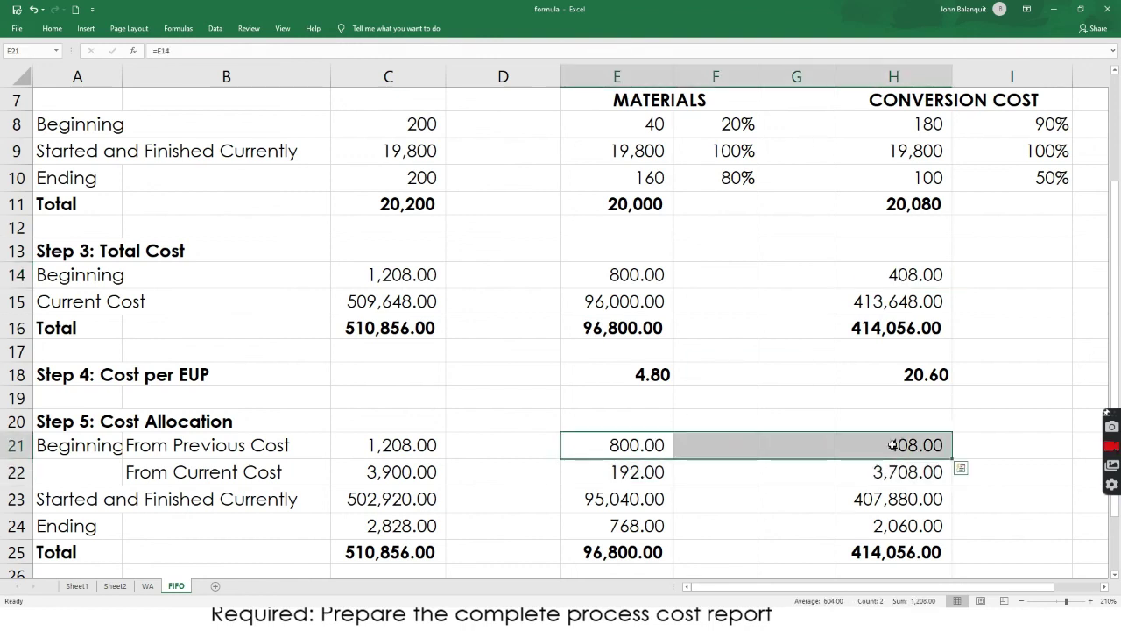
click(515, 448)
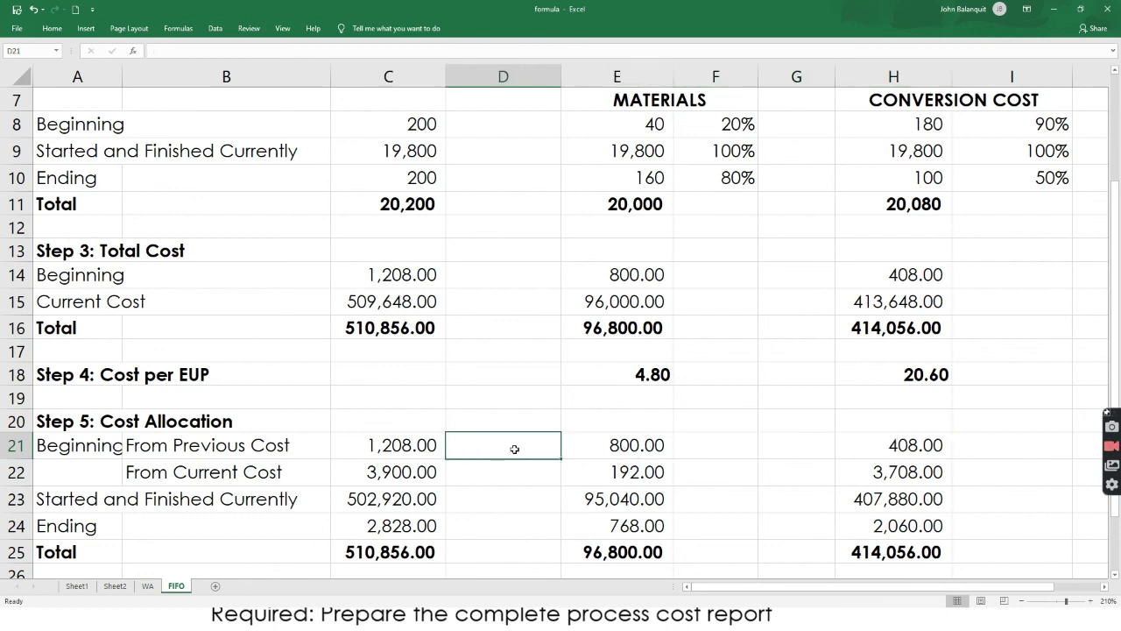
click(609, 374)
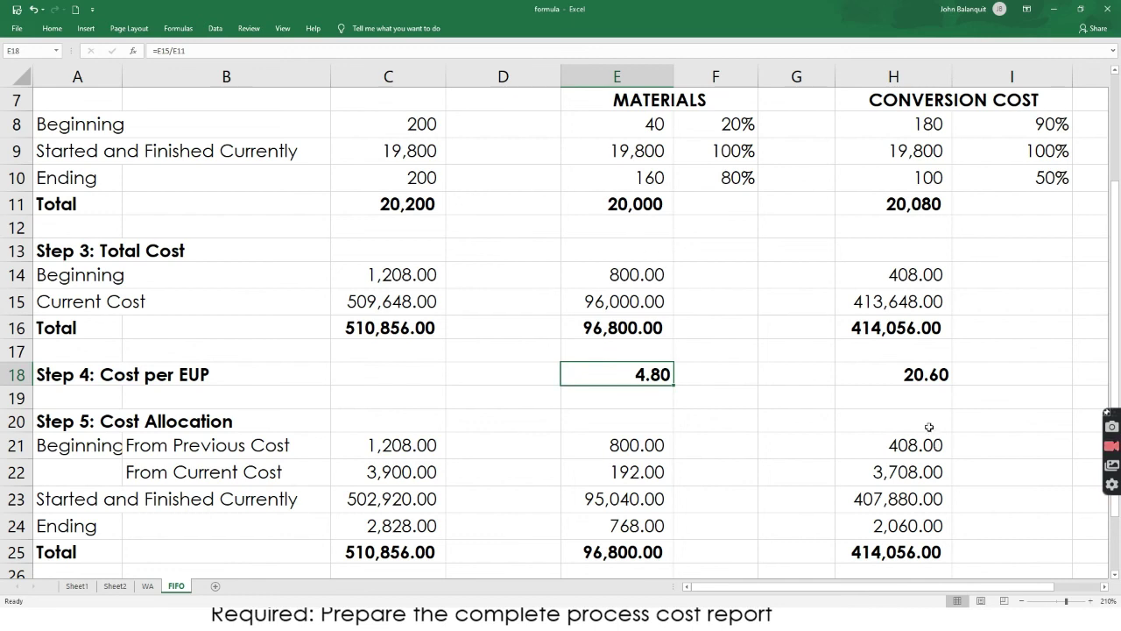
click(886, 368)
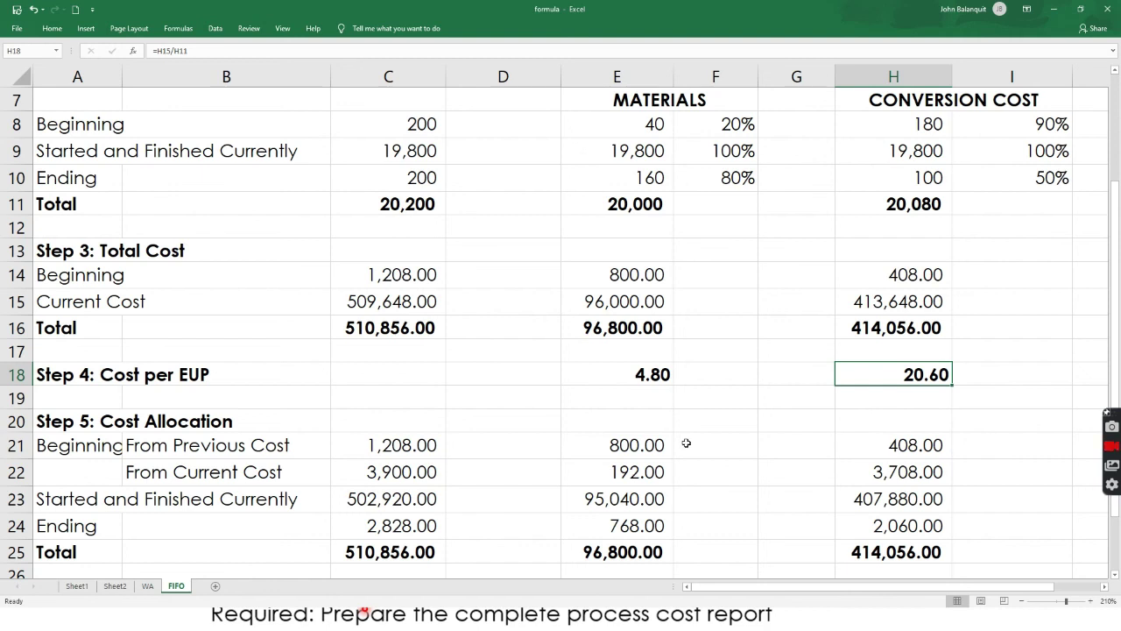
drag(603, 444, 890, 448)
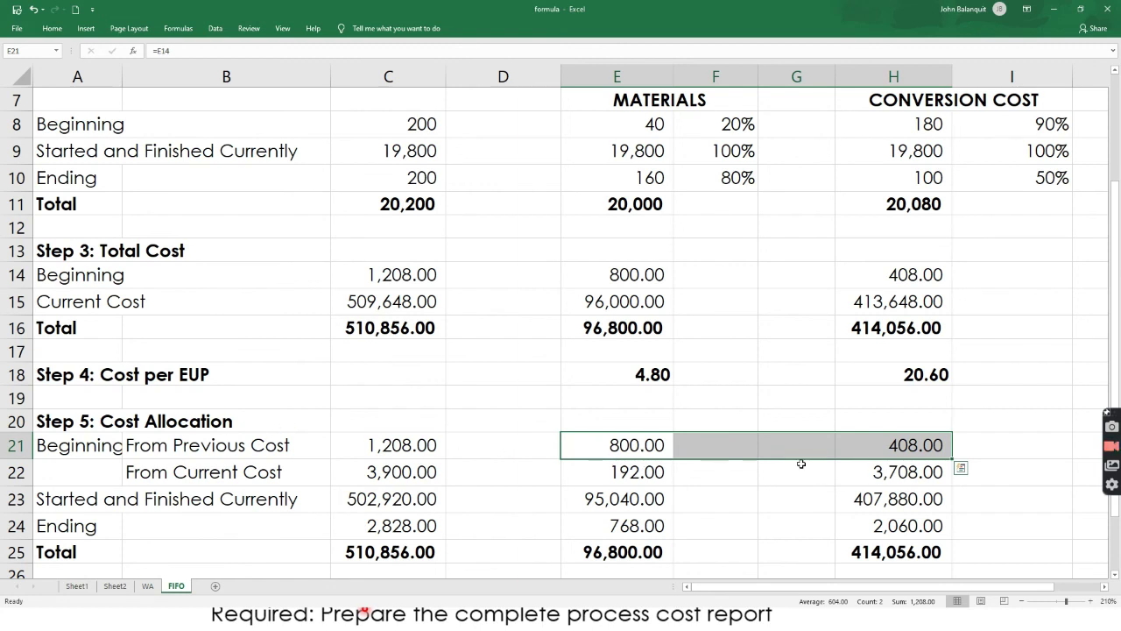
- Trace the Step 5 allocations in rows 22 and 23 to the row 8 and 9 equivalent units and the costs per EUP in row 18
click(618, 476)
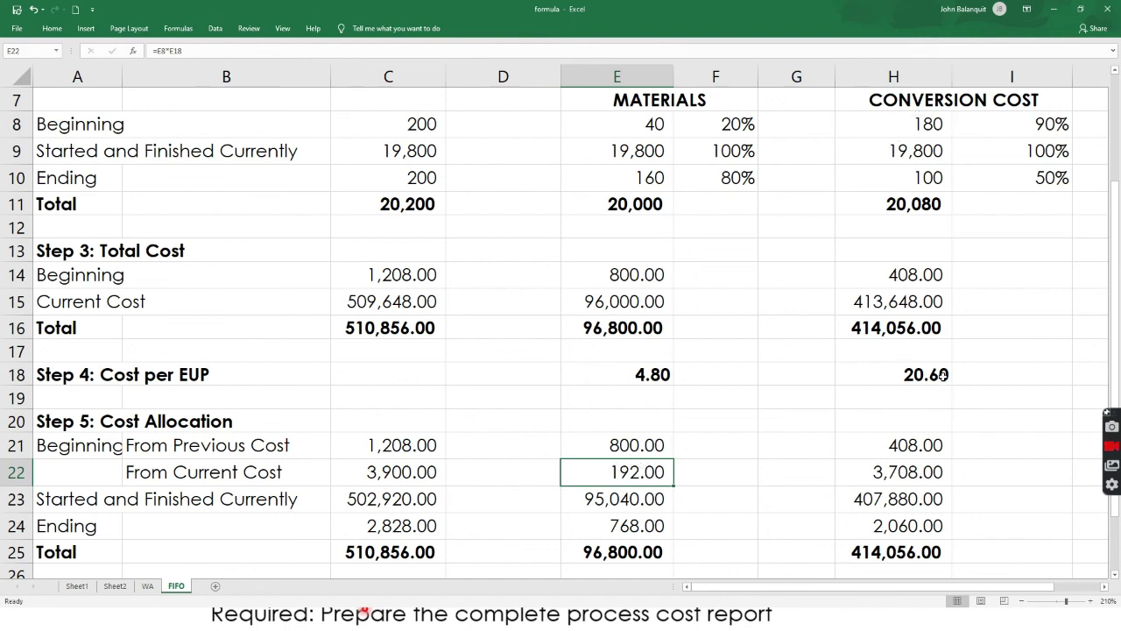
click(917, 479)
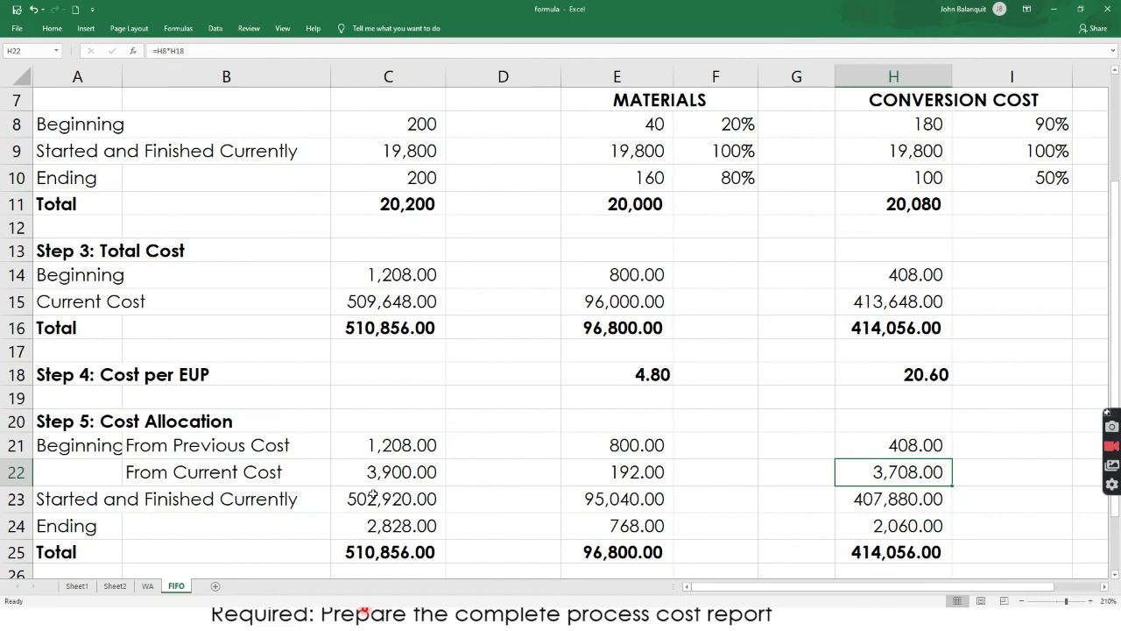
click(601, 492)
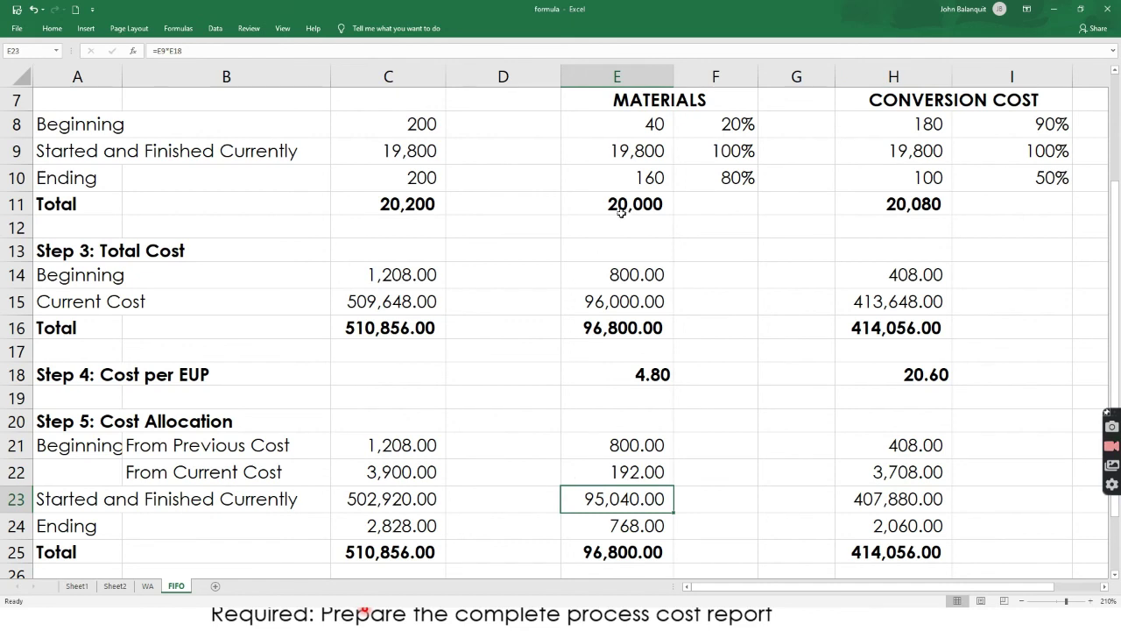
click(608, 151)
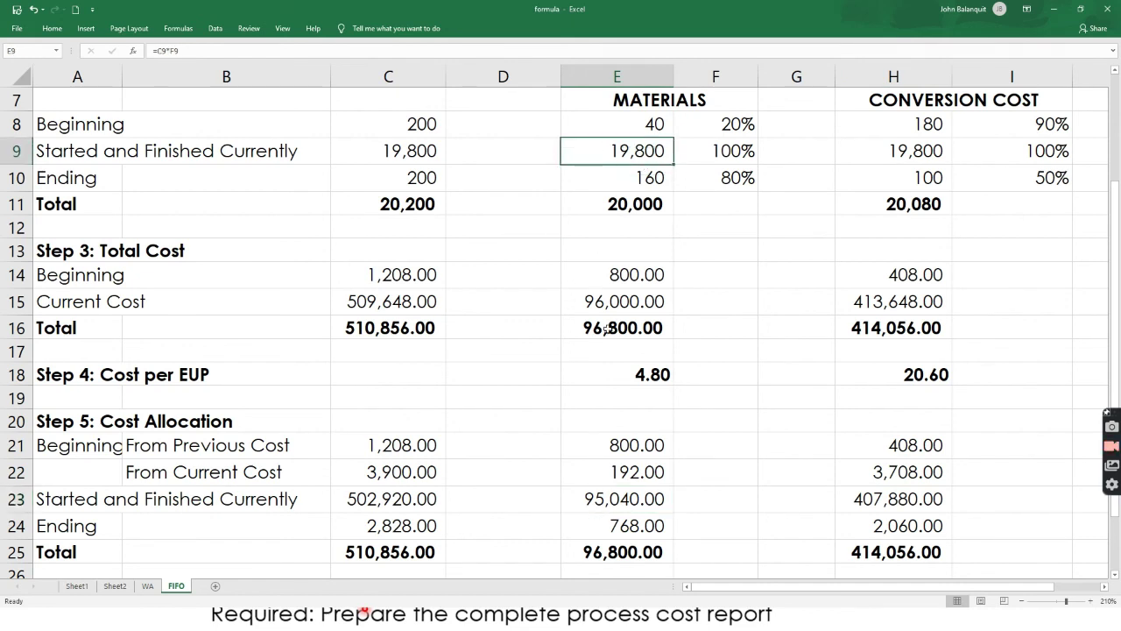
click(595, 377)
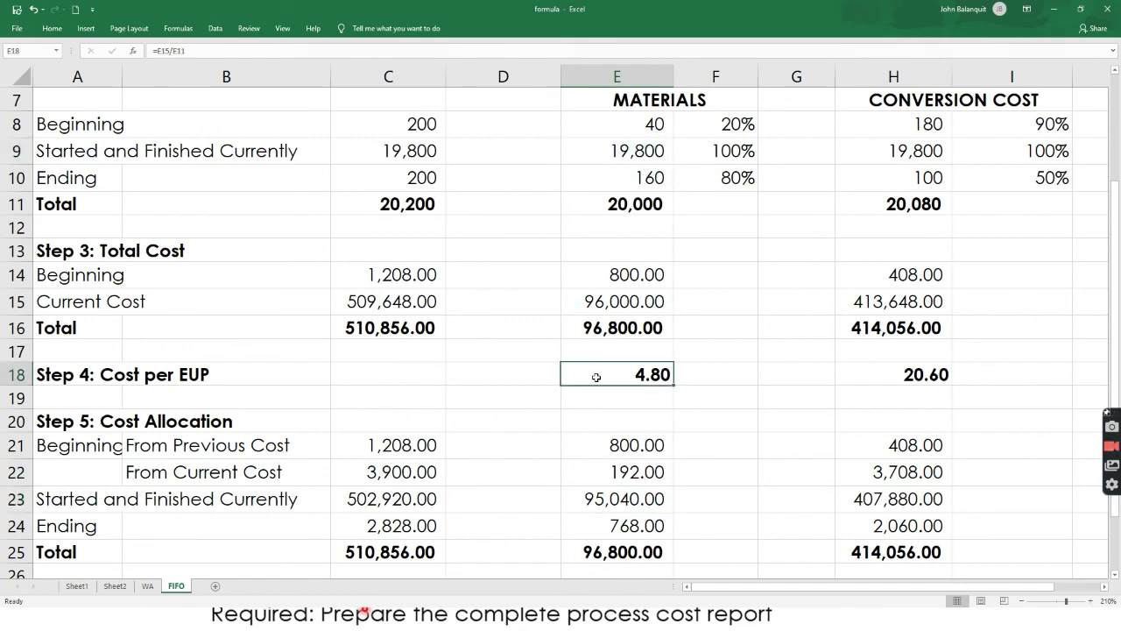
double_click(610, 498)
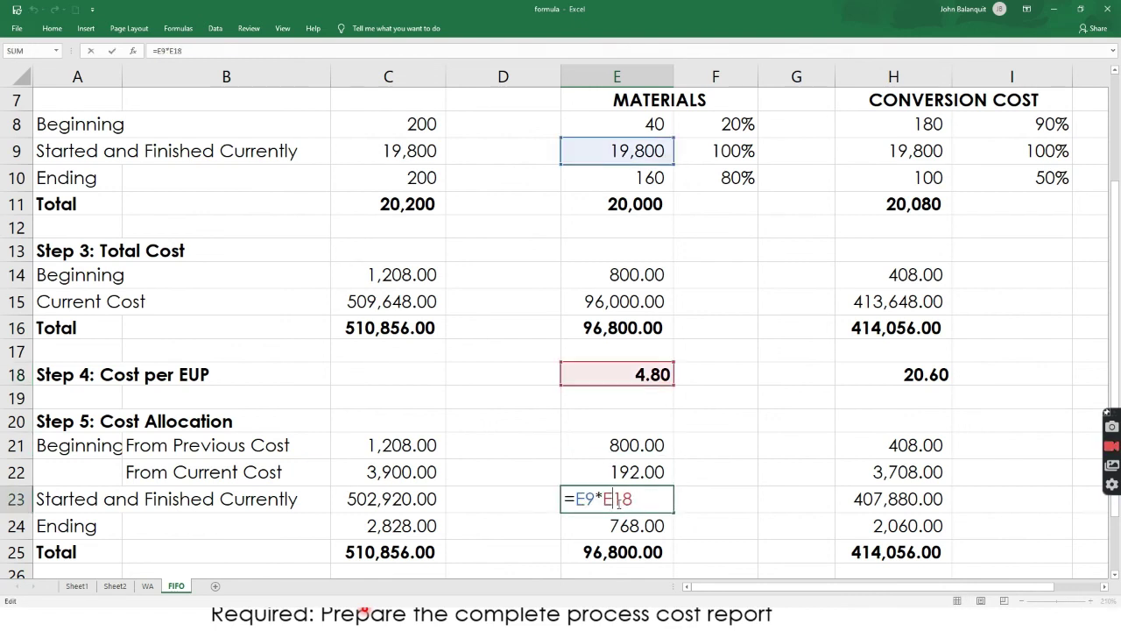
key(Return)
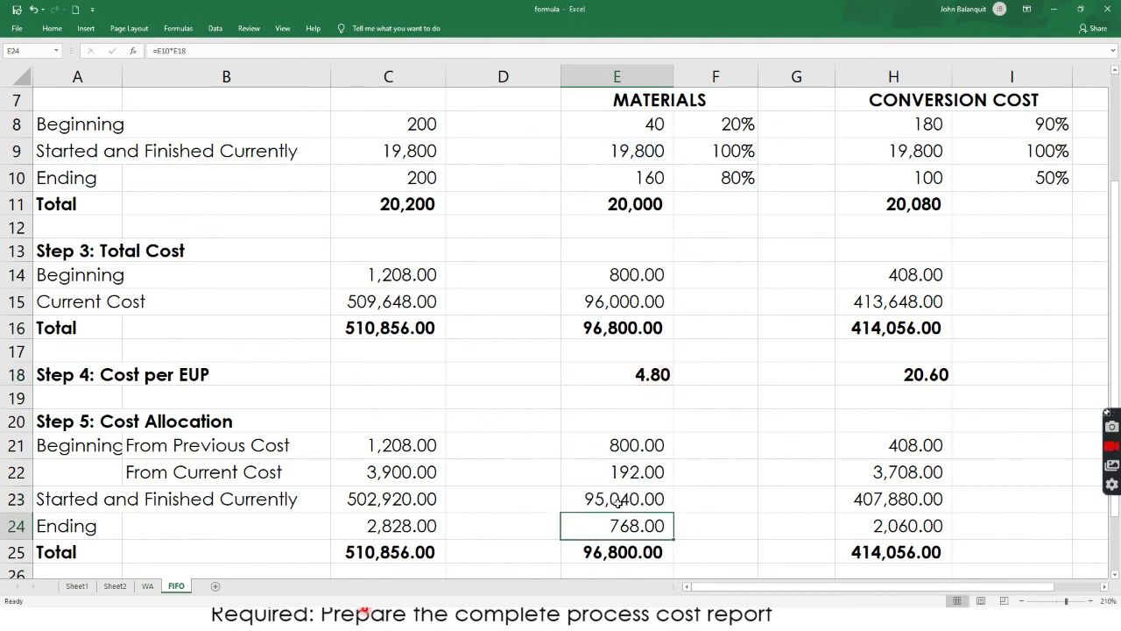
double_click(915, 501)
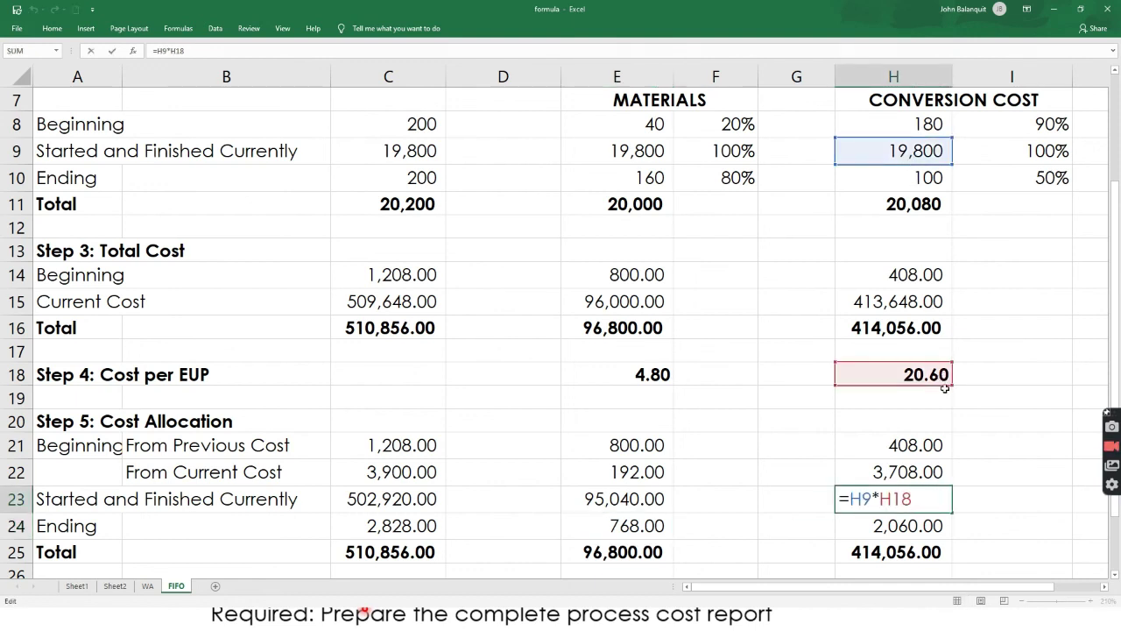
key(Return)
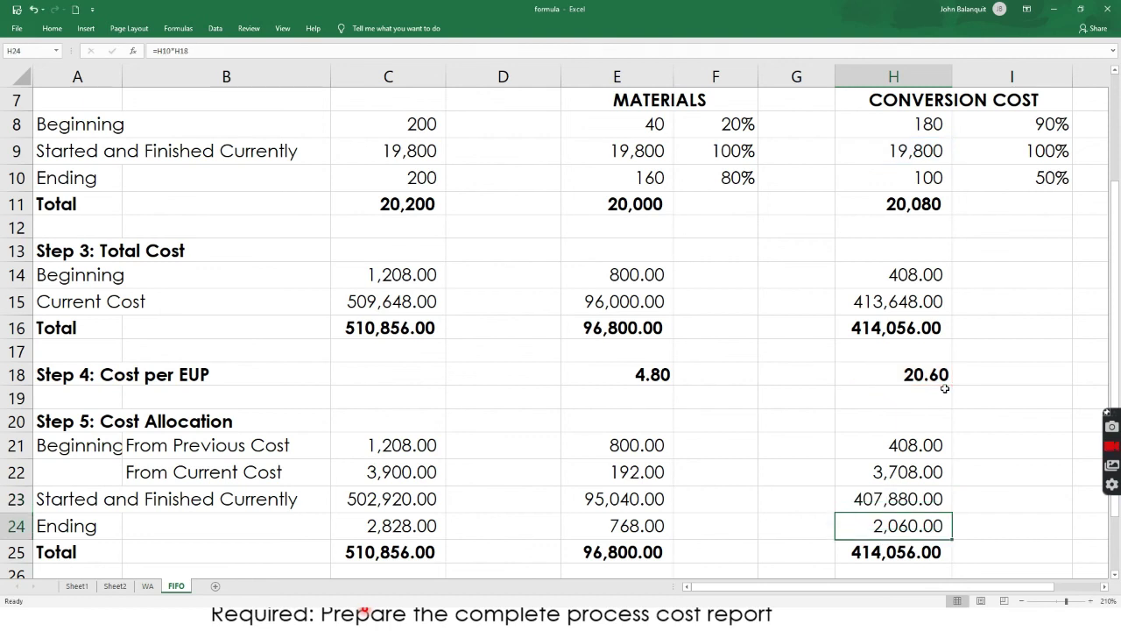
- Trace the ending allocations =E10*E18 in E24 and =H10*H18 in H24, and compare the total costs in C16 and C25
click(620, 527)
text(=E10*E18)
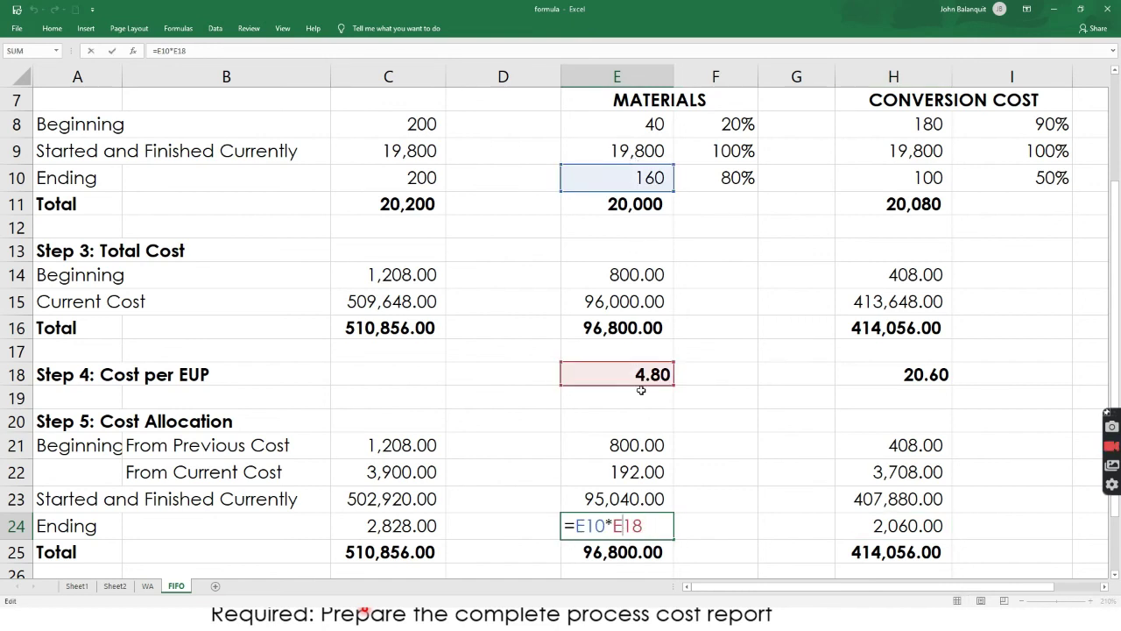
key(Return)
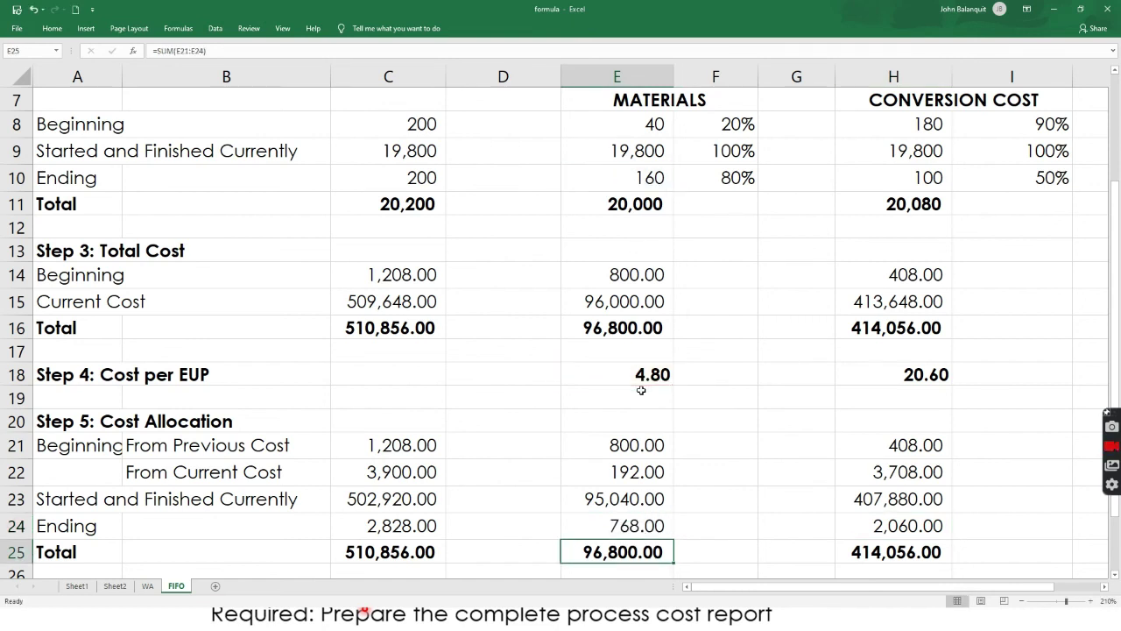
click(883, 525)
text(=H10*H18)
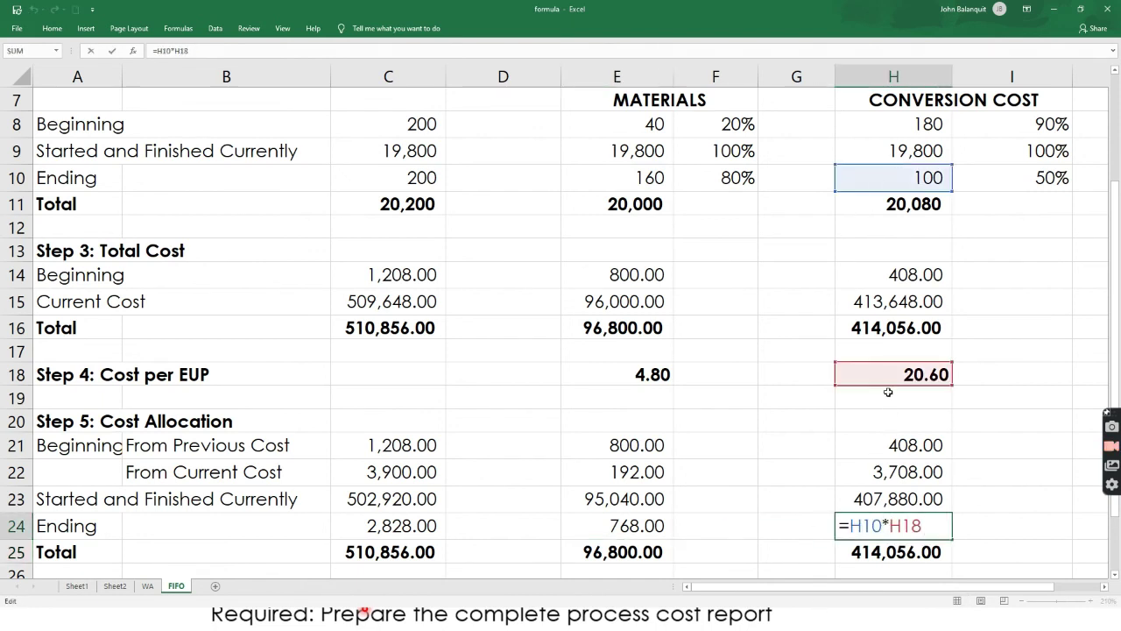
key(Return)
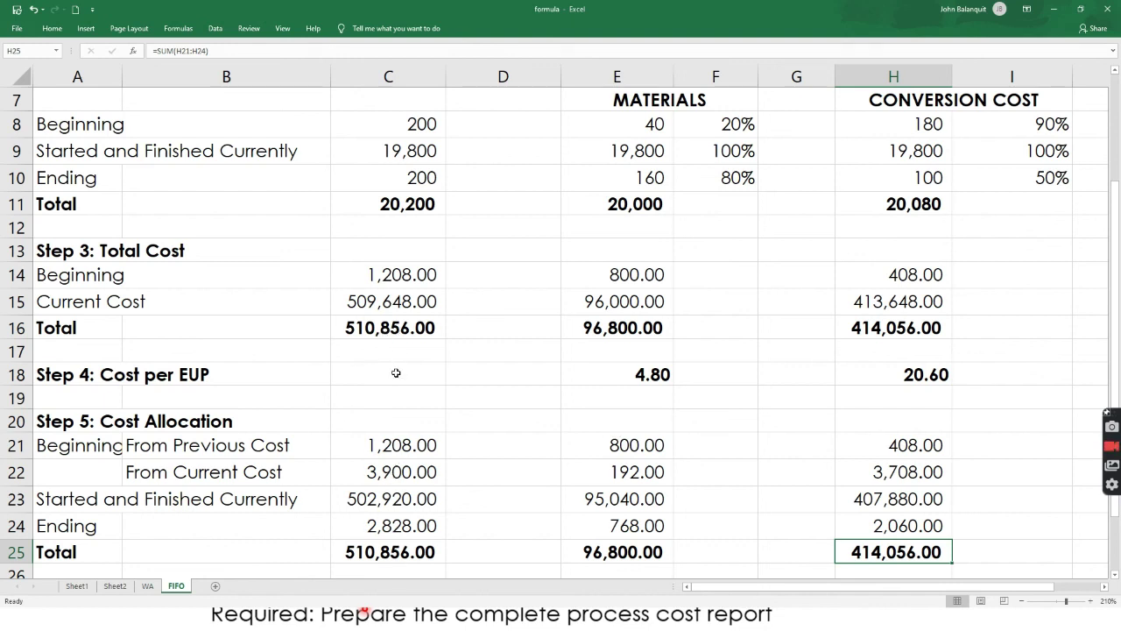
click(388, 331)
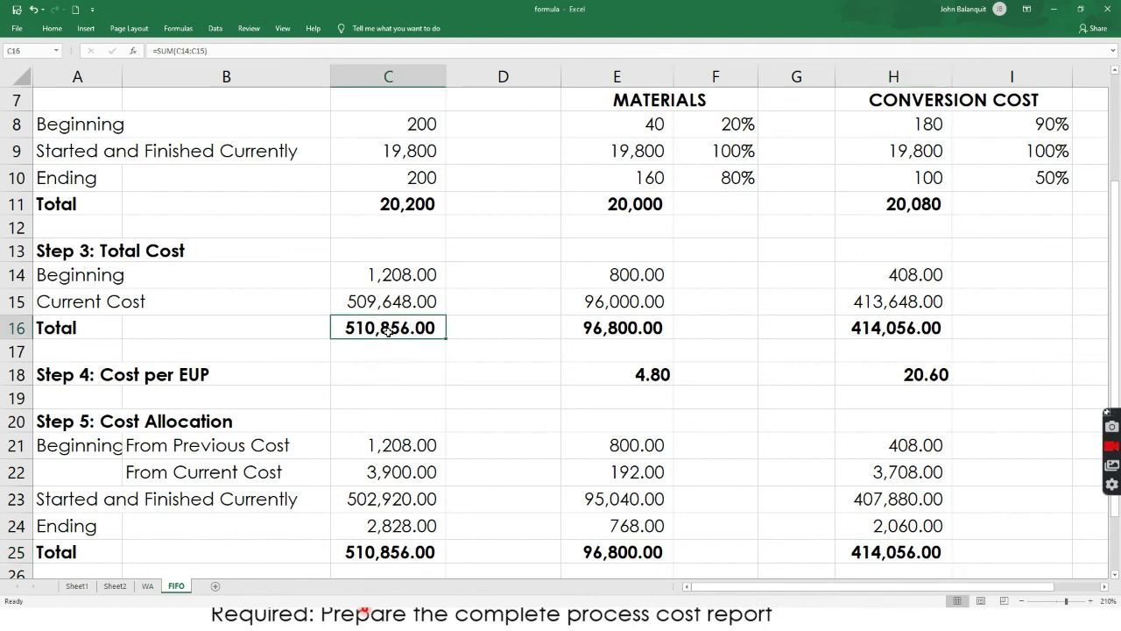
click(406, 550)
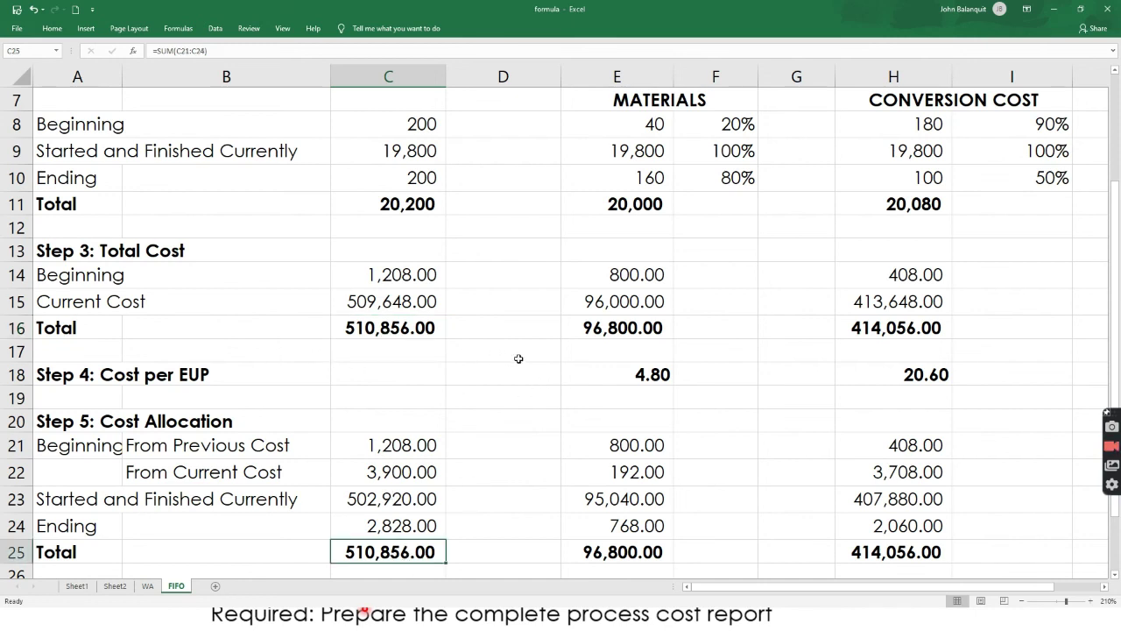
- Review the cost per EUP formulas in E18 and H18 against the current costs in row 15 and the equivalent units in row 11
double_click(646, 370)
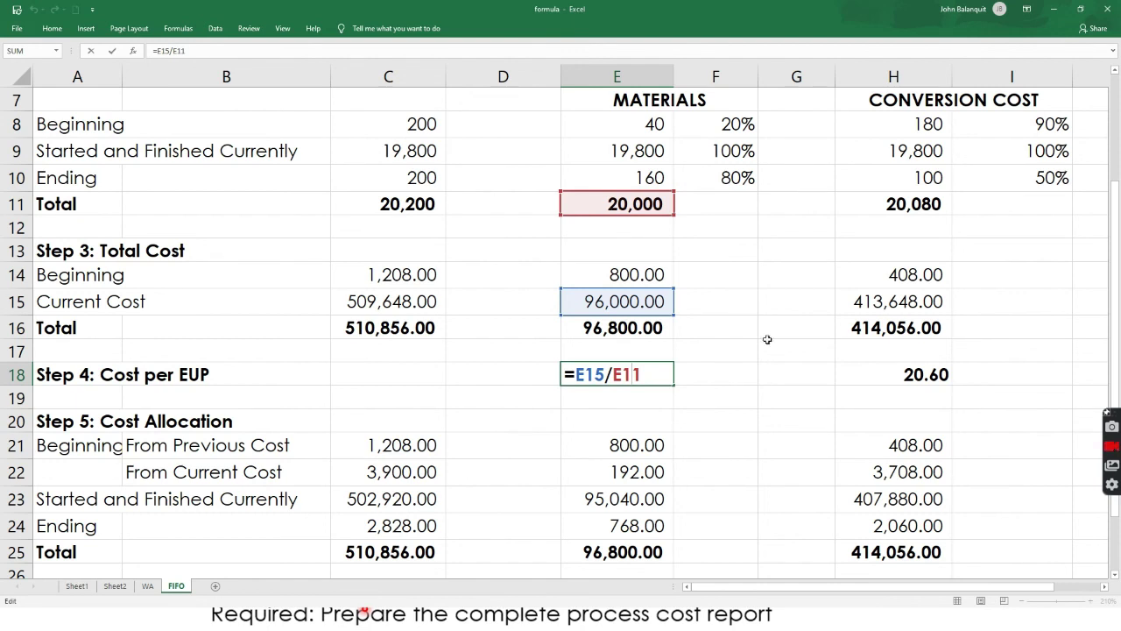
key(Return)
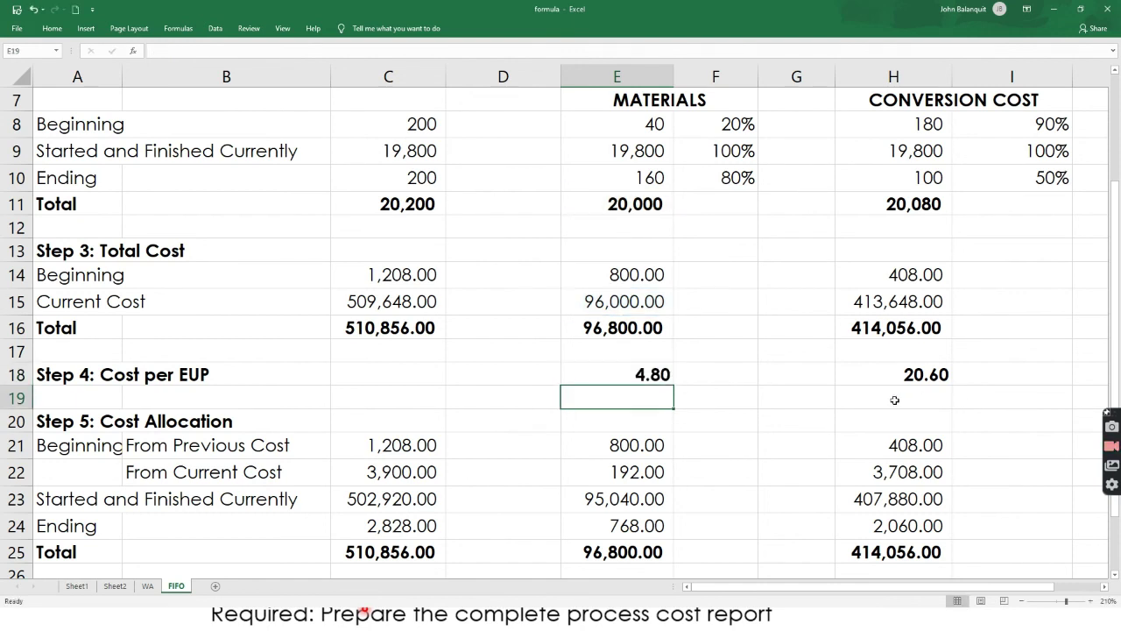
double_click(940, 377)
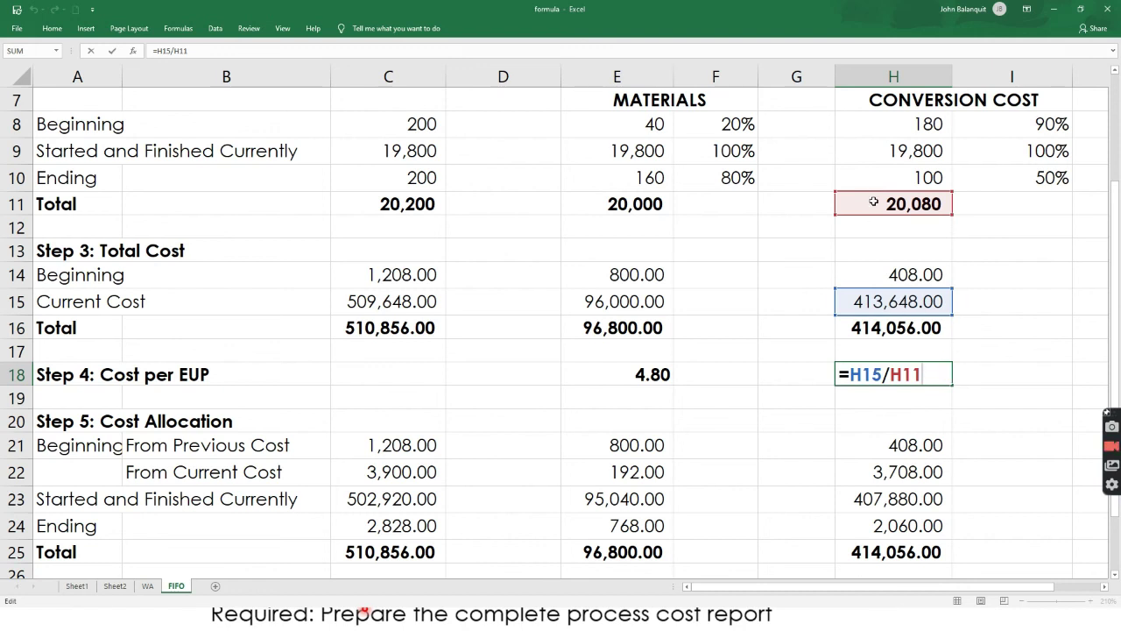
key(Return)
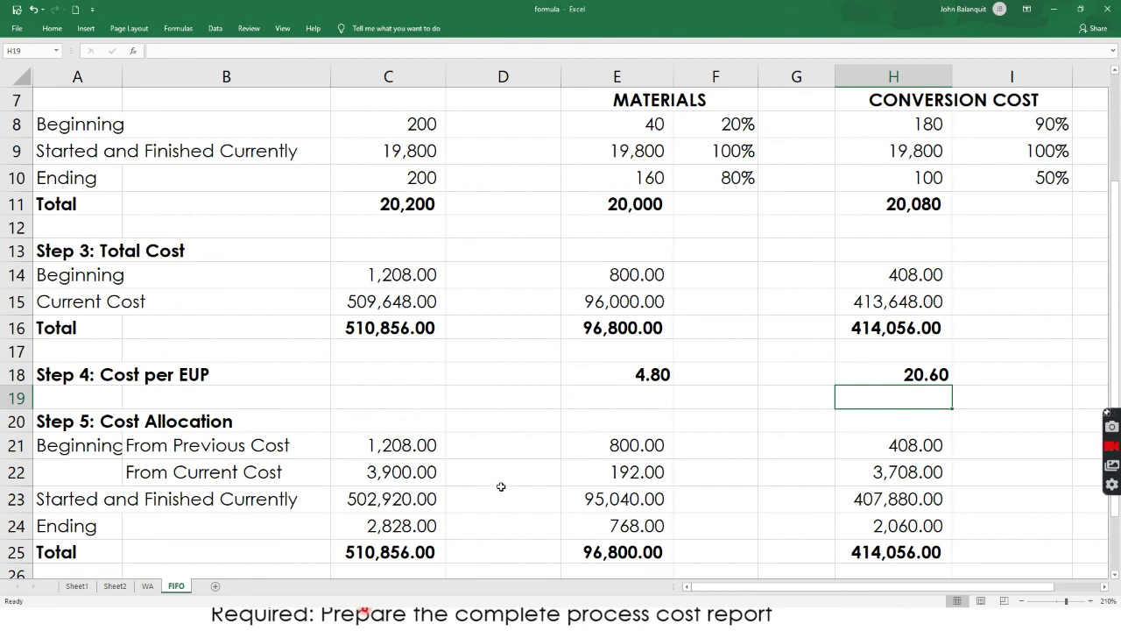
- Trace the WIP - Second Process amount in C27 to the beginning and started-and-finished allocations in C21:C23
scroll(524, 465, down, 2)
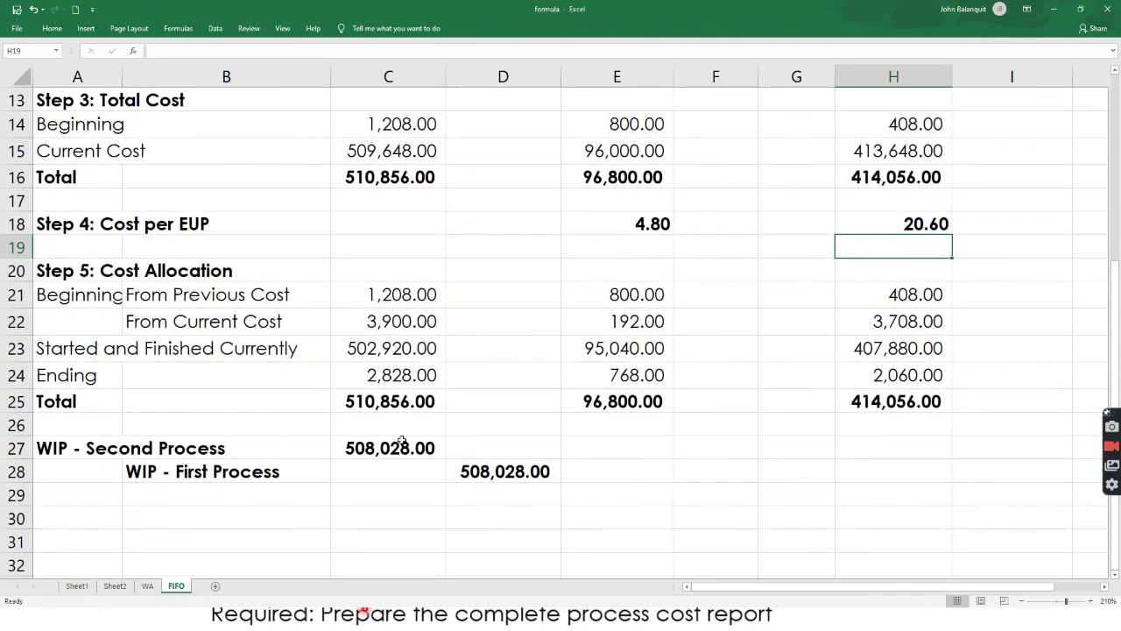
drag(372, 292, 377, 348)
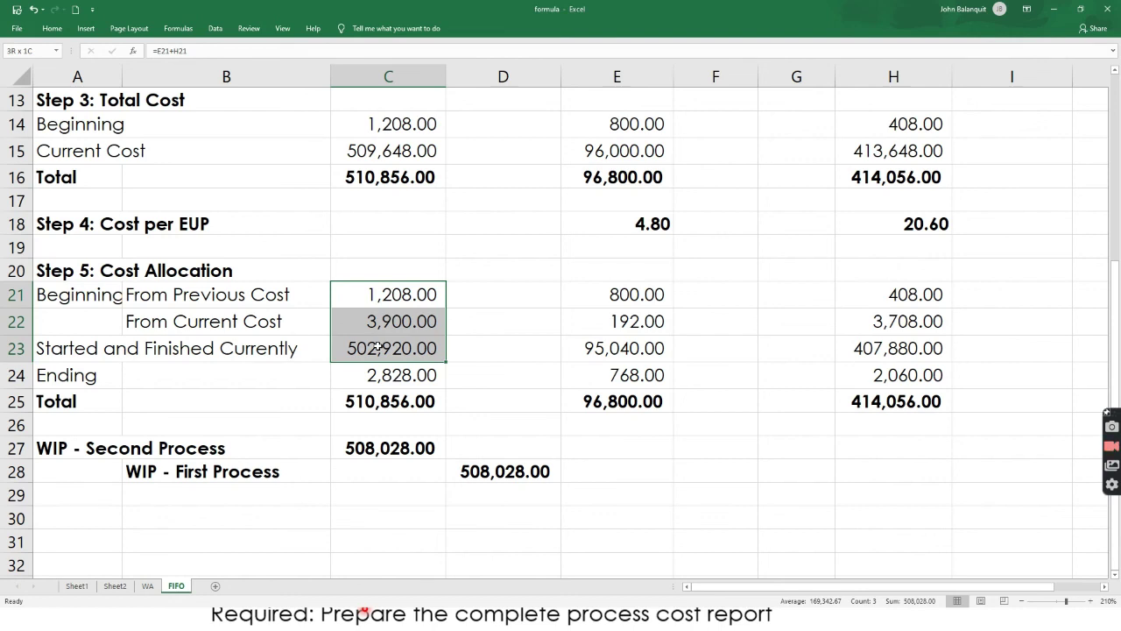
drag(376, 347, 377, 348)
click(377, 447)
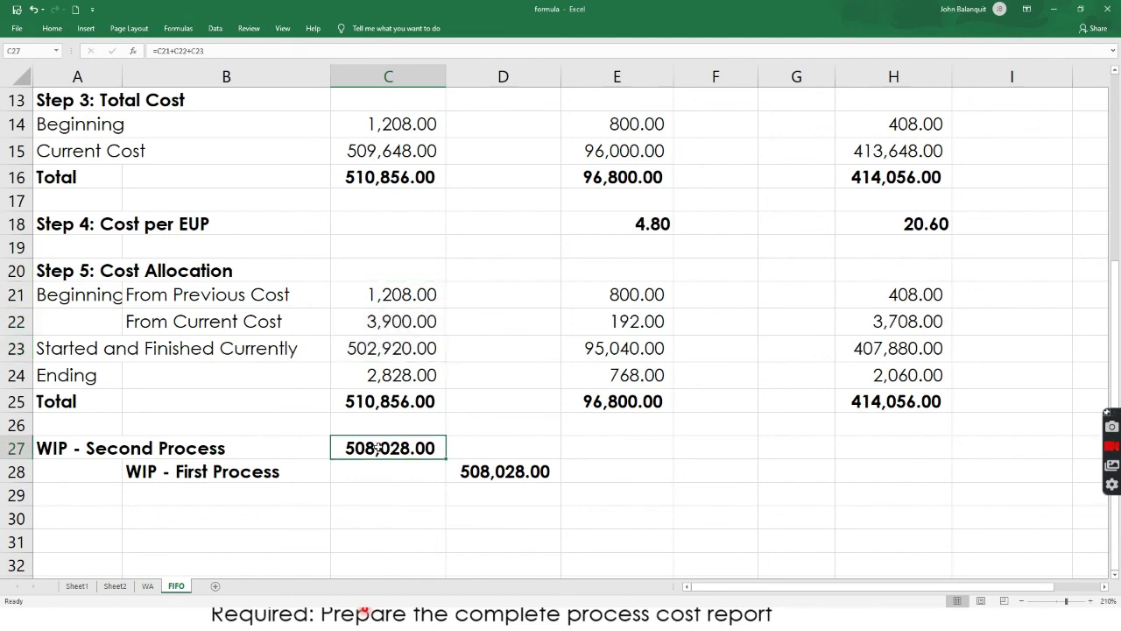
double_click(377, 447)
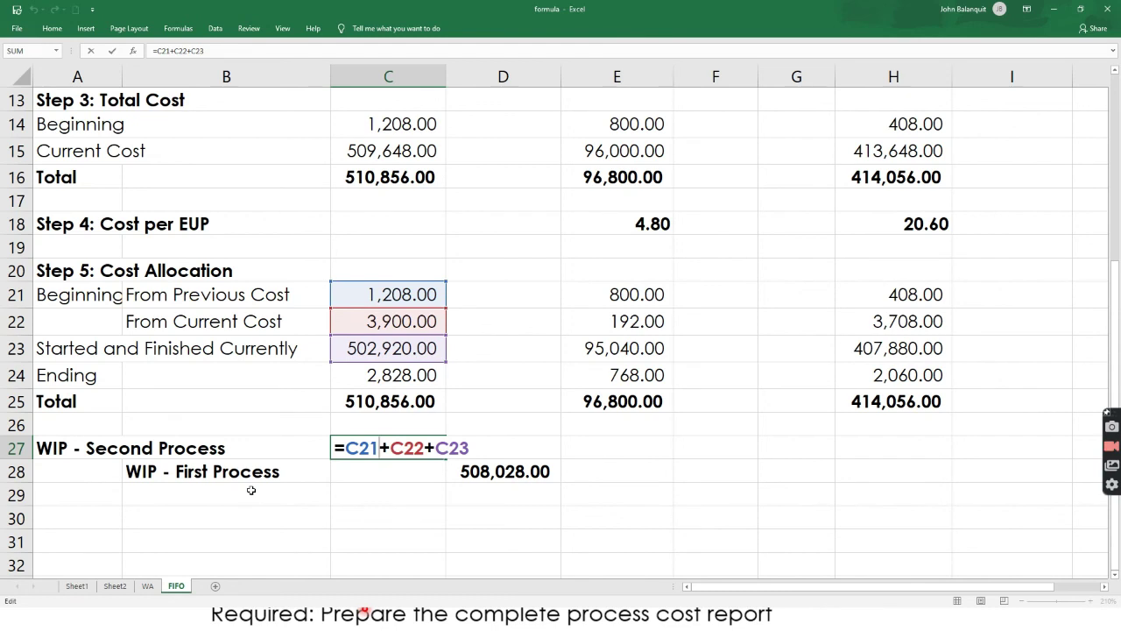
key(Return)
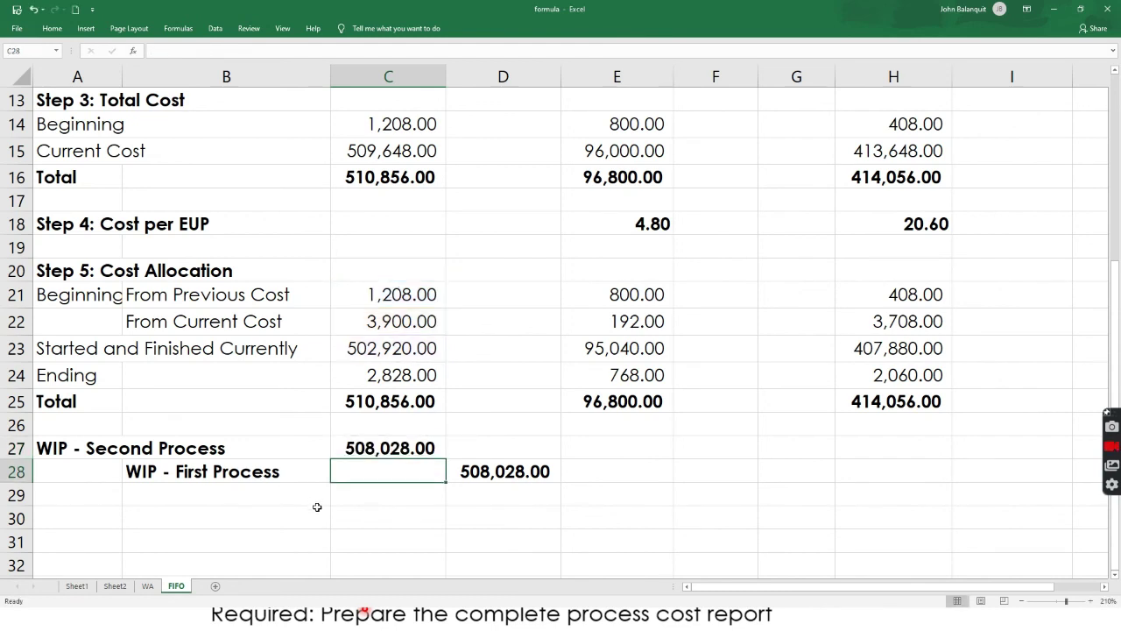